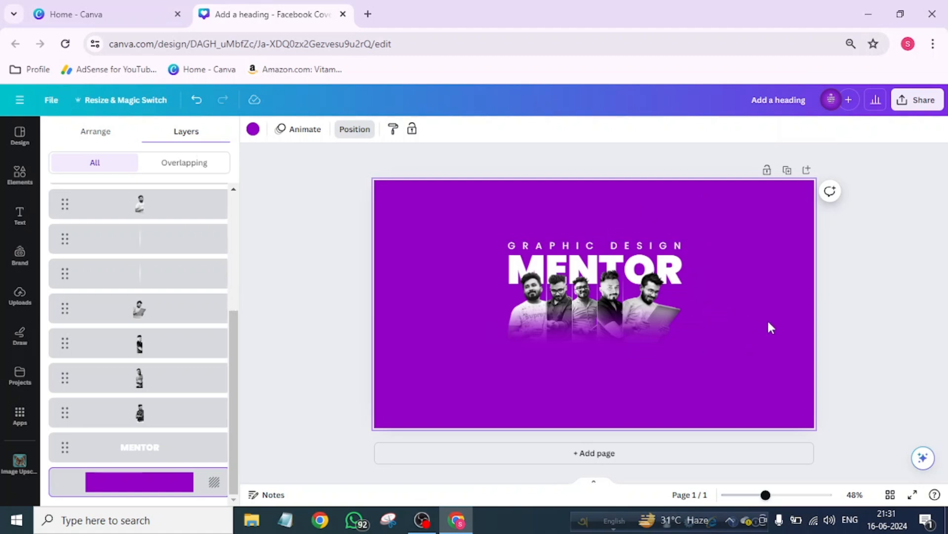
- Add a new page below the purple Graphic Design Mentor page
{"action": "left_click", "coordinate": [93, 138]}
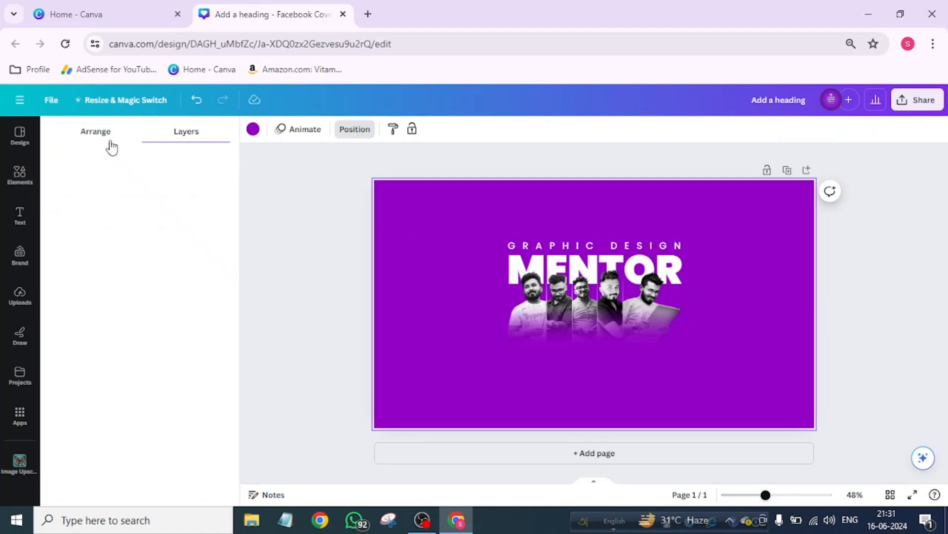
{"action": "left_click", "coordinate": [625, 465]}
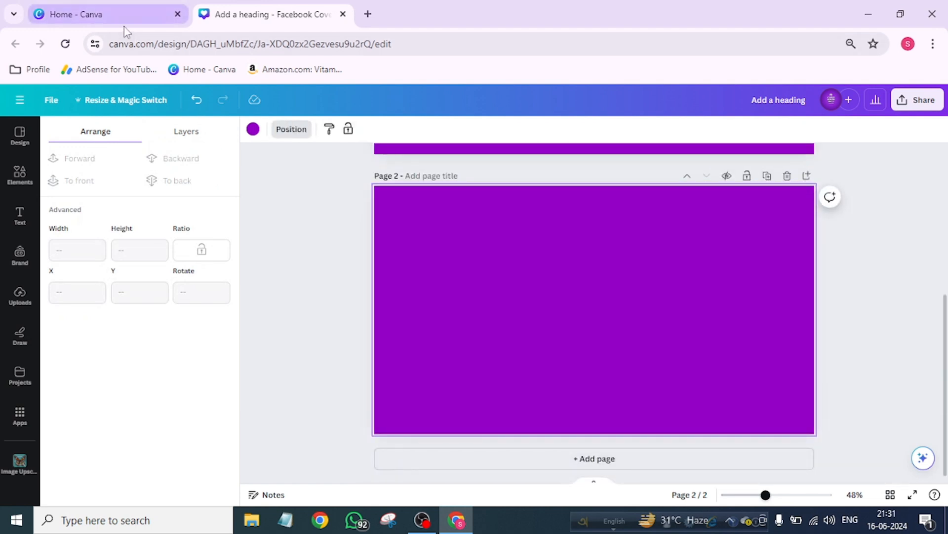
- From the Canva home page, search the new-design formats for "facebook cover" and return to the open cover design
{"action": "left_click", "coordinate": [124, 26]}
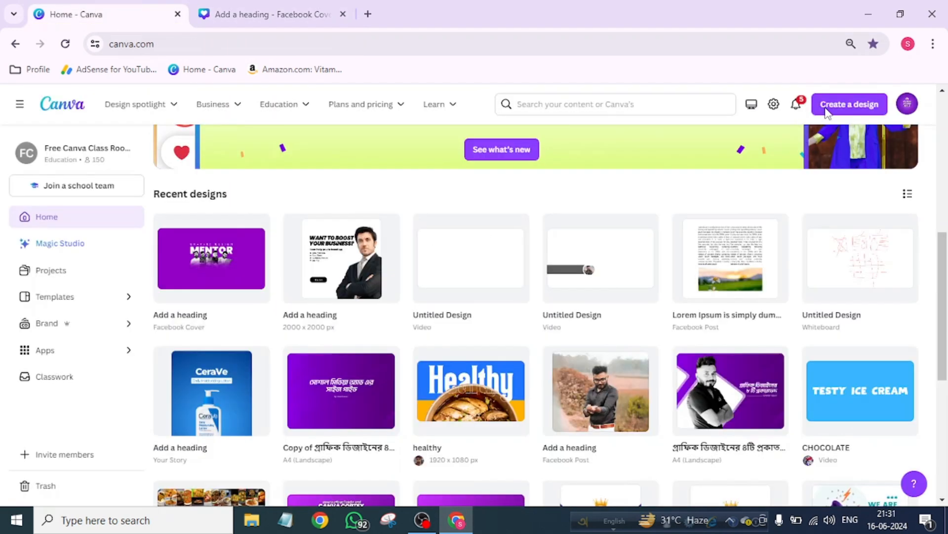
{"action": "left_click", "coordinate": [844, 113]}
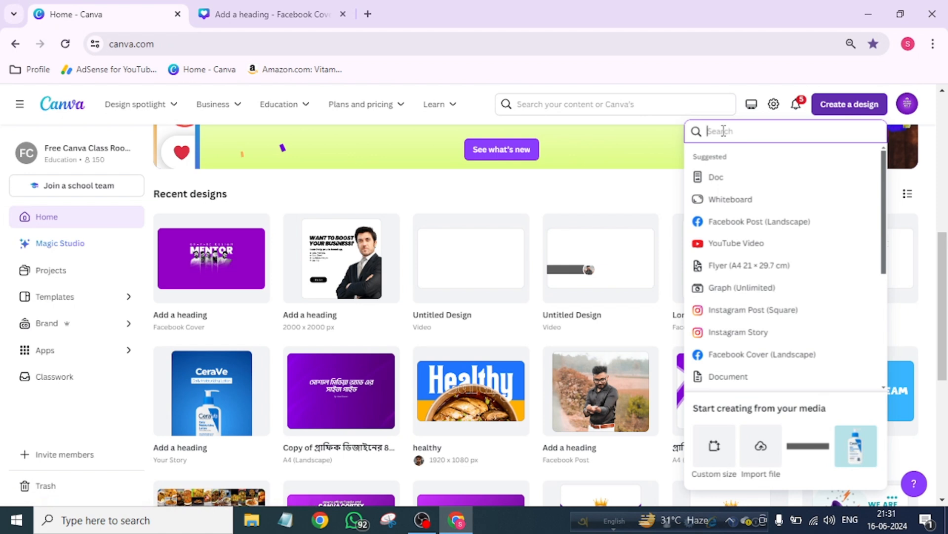
{"action": "type", "text": "face"}
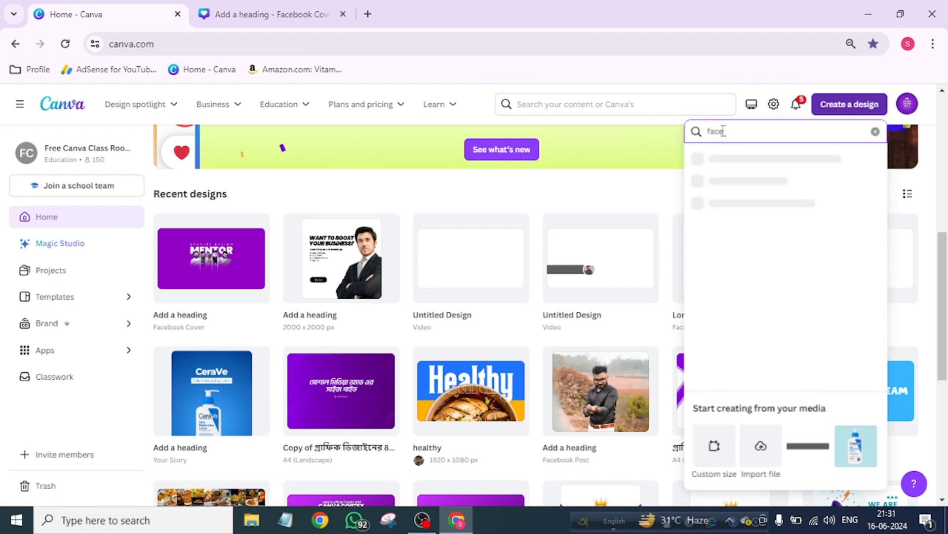
{"action": "type", "text": "book cover"}
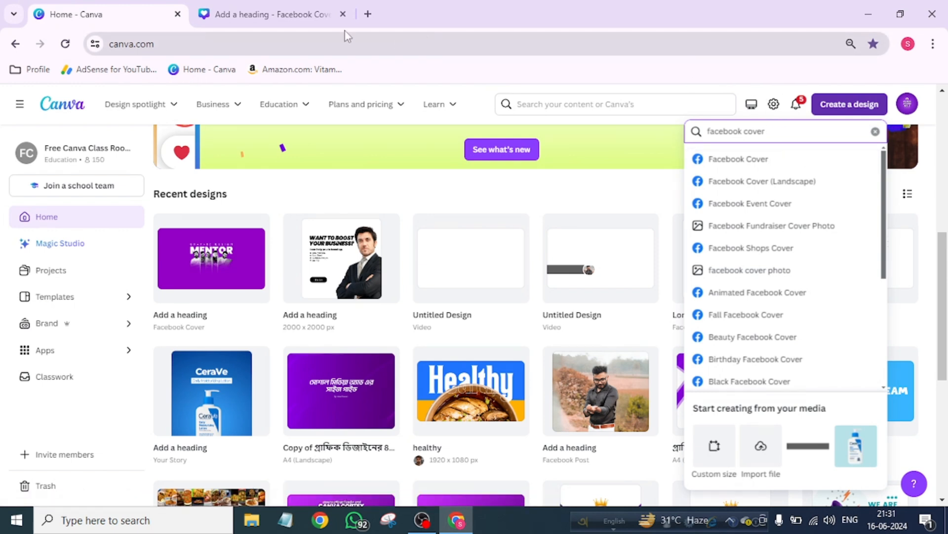
{"action": "left_click", "coordinate": [767, 164]}
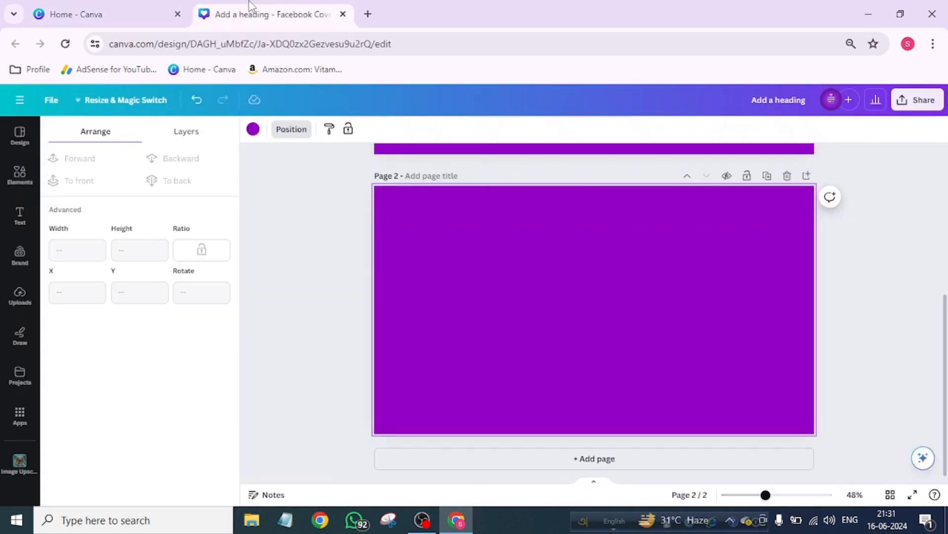
- Remove the purple background from page 2 so that the page is blank
{"action": "key", "text": "Delete"}
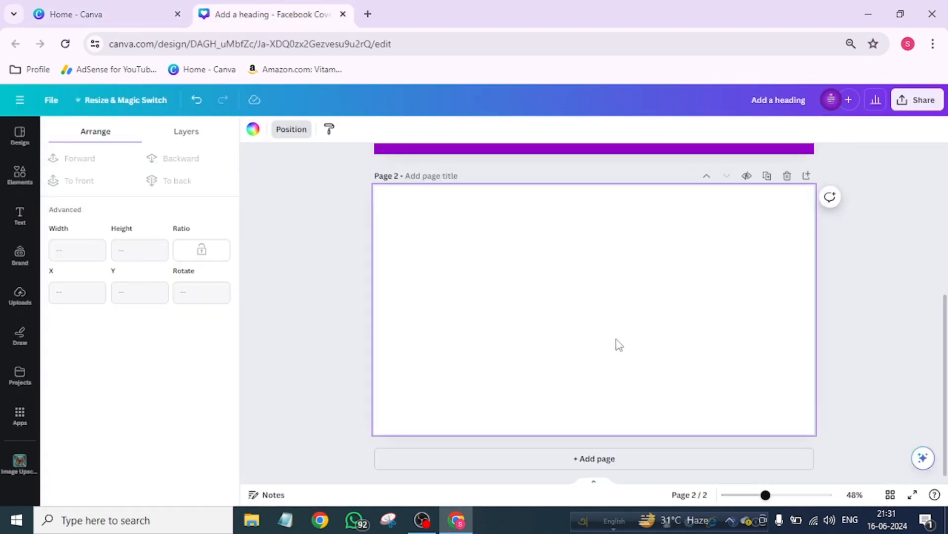
{"action": "scroll", "coordinate": [619, 344], "scroll_direction": "up", "scroll_amount": 4}
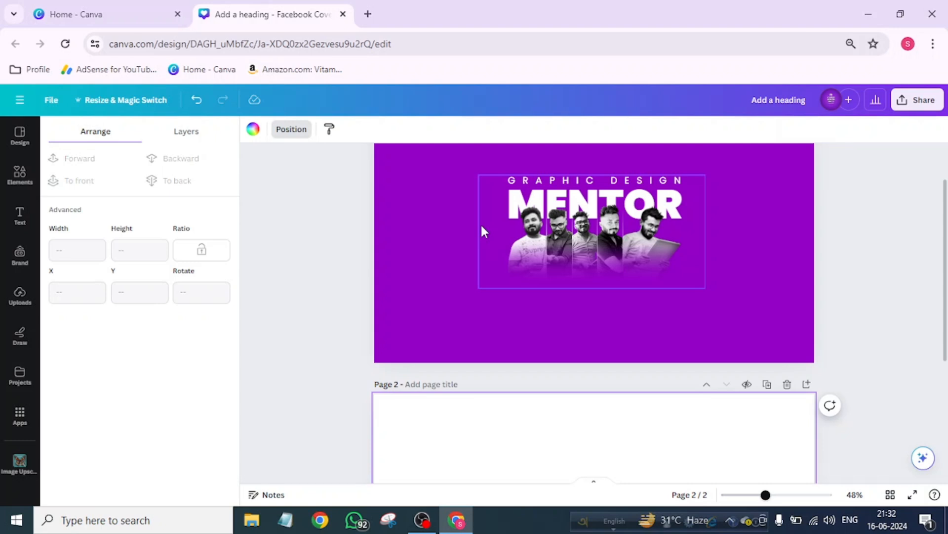
{"action": "scroll", "coordinate": [660, 290], "scroll_direction": "down", "scroll_amount": 4}
{"action": "scroll", "coordinate": [525, 290], "scroll_direction": "down", "scroll_amount": 2}
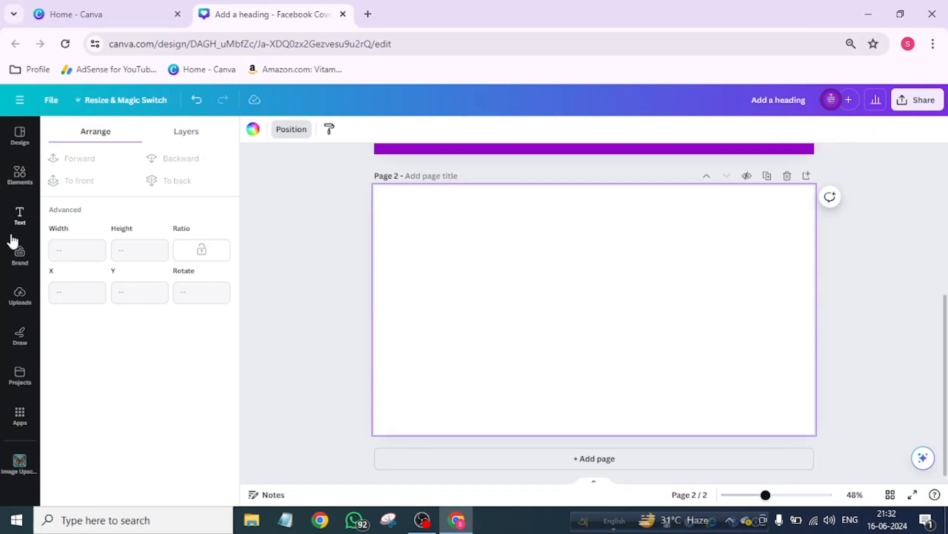
- Open the uploaded images, check the file upload dialog and cancel it
{"action": "left_click", "coordinate": [19, 295]}
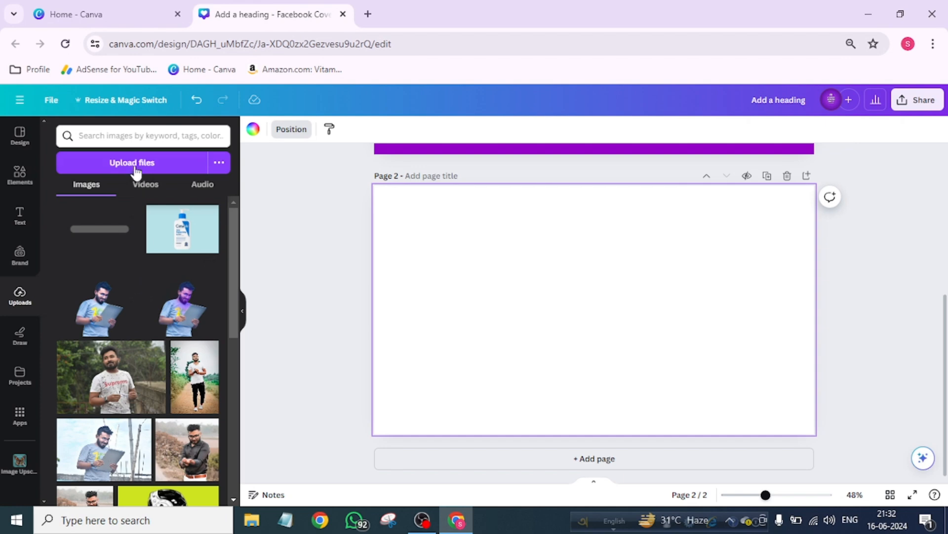
{"action": "left_click", "coordinate": [110, 163]}
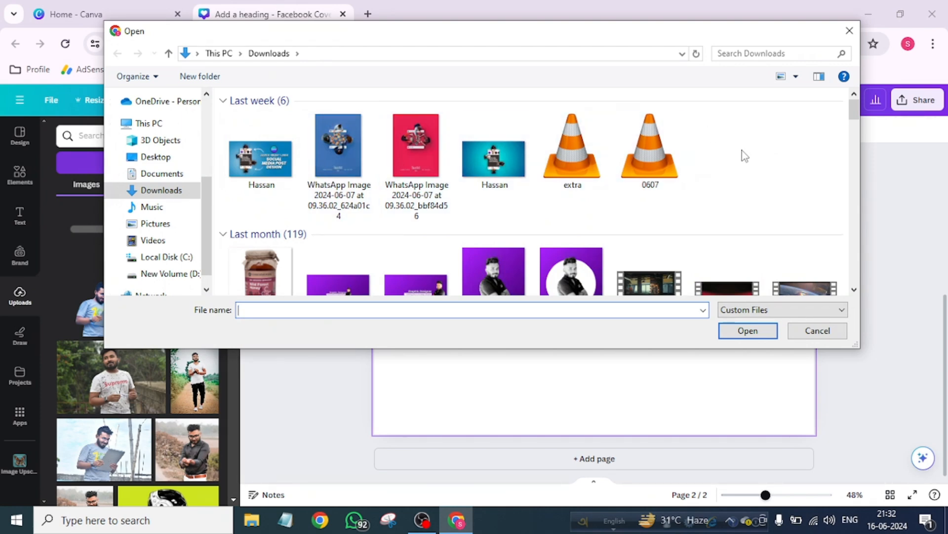
{"action": "left_click", "coordinate": [810, 339]}
- Add the uploaded photos of the man in the black shirt, with the tablet and in the white T-shirt, plus the tablet cutout, to page 2
{"action": "scroll", "coordinate": [132, 335], "scroll_direction": "down", "scroll_amount": 3}
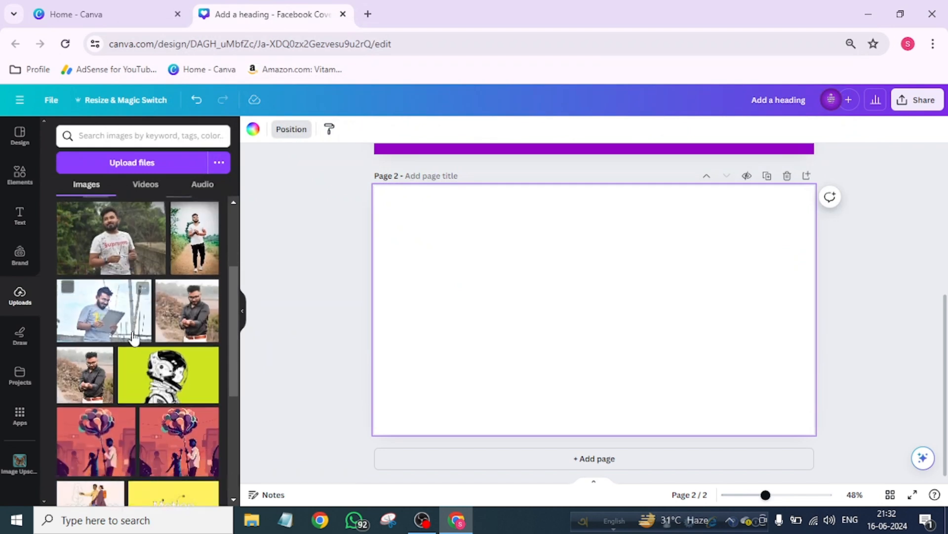
{"action": "scroll", "coordinate": [137, 330], "scroll_direction": "up", "scroll_amount": 3}
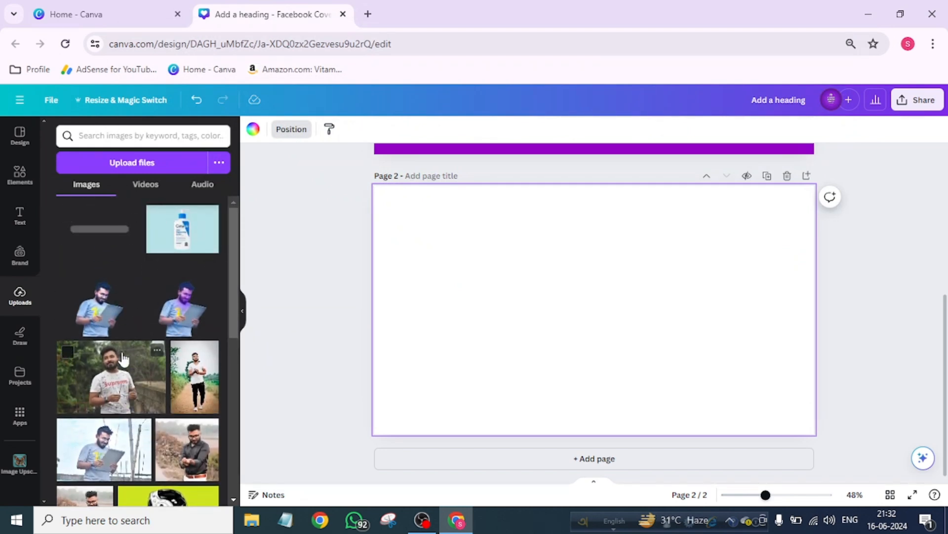
{"action": "scroll", "coordinate": [129, 358], "scroll_direction": "down", "scroll_amount": 4}
{"action": "scroll", "coordinate": [158, 365], "scroll_direction": "down", "scroll_amount": 2}
{"action": "scroll", "coordinate": [158, 365], "scroll_direction": "up", "scroll_amount": 3}
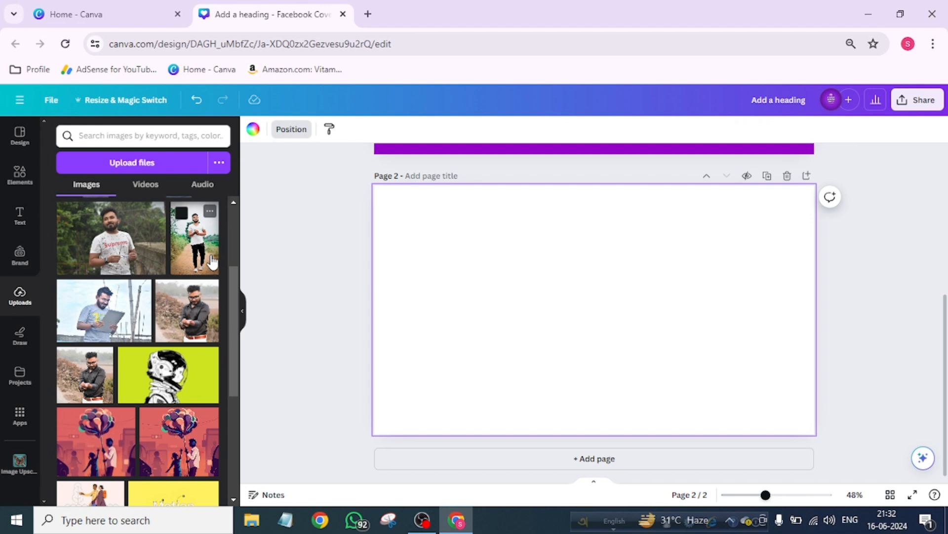
{"action": "scroll", "coordinate": [208, 266], "scroll_direction": "up", "scroll_amount": 3}
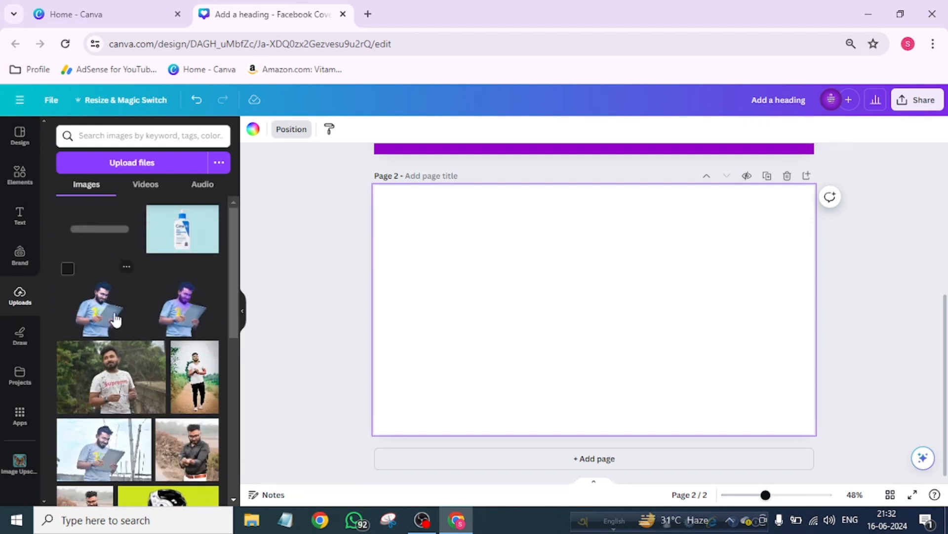
{"action": "scroll", "coordinate": [178, 329], "scroll_direction": "down", "scroll_amount": 2}
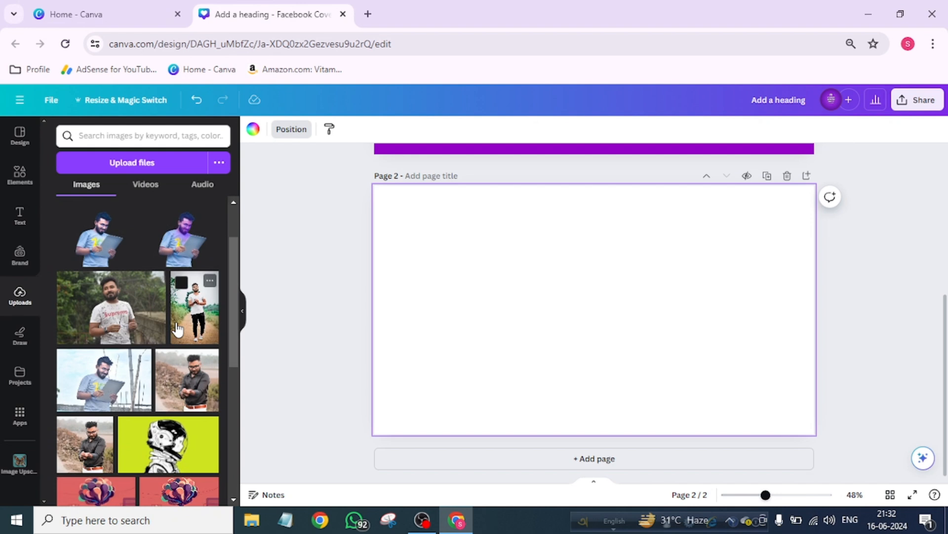
{"action": "left_click", "coordinate": [216, 395]}
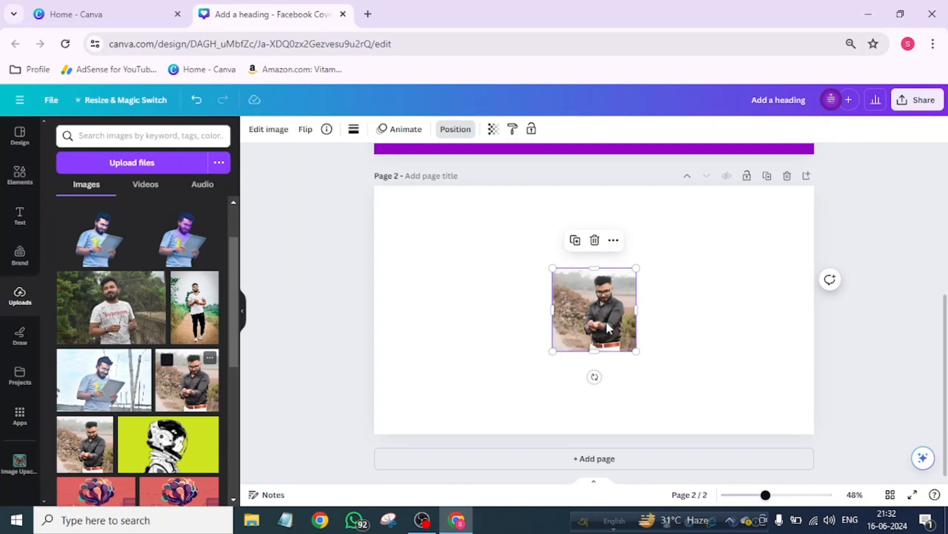
{"action": "left_click", "coordinate": [114, 393]}
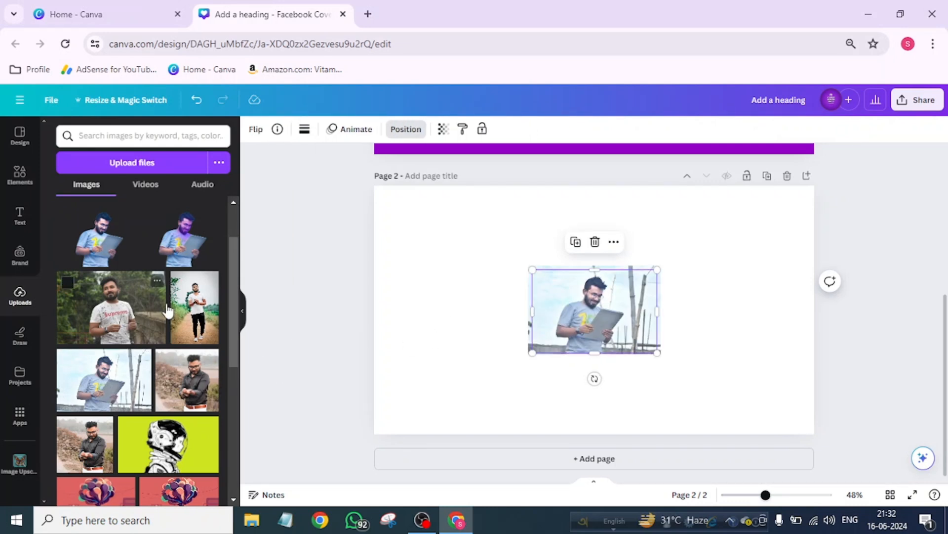
{"action": "left_click", "coordinate": [184, 310]}
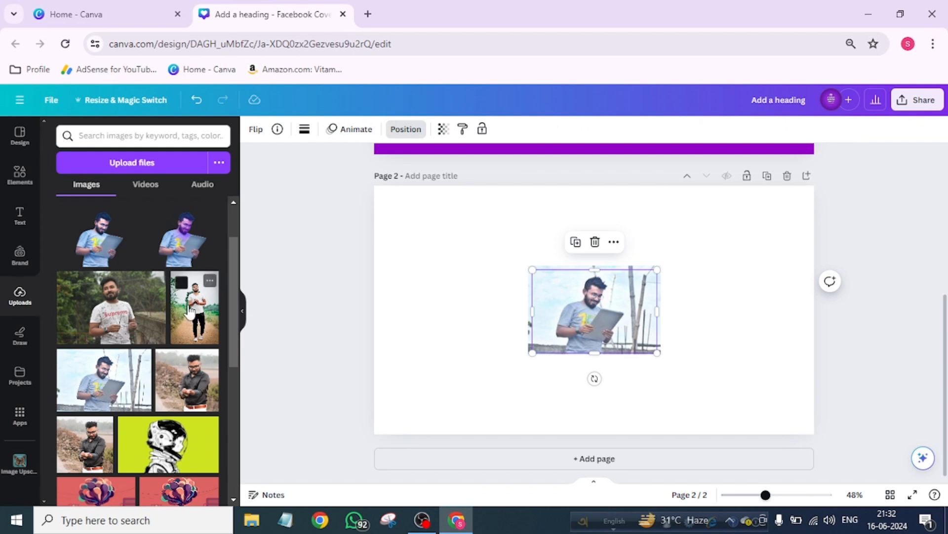
{"action": "left_click", "coordinate": [99, 252]}
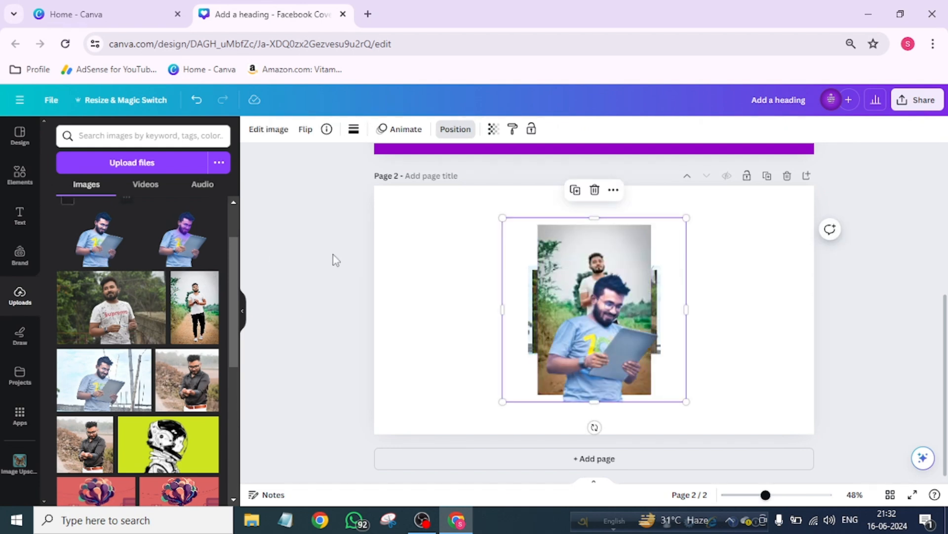
- Move the cutout of the man with the tablet to the left half of page 2 and crop its empty margins
{"action": "left_click_drag", "start_coordinate": [598, 321], "coordinate": [495, 298]}
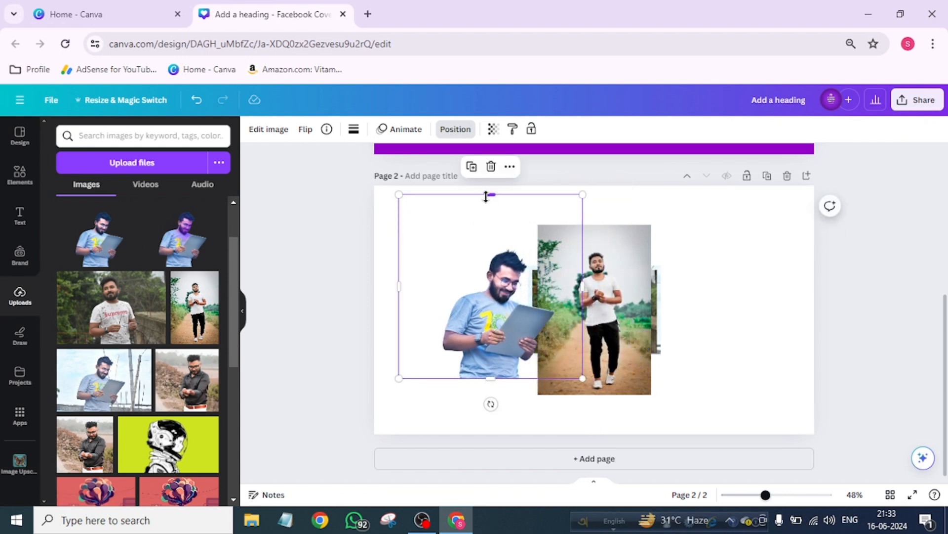
{"action": "left_click_drag", "start_coordinate": [487, 194], "coordinate": [480, 246]}
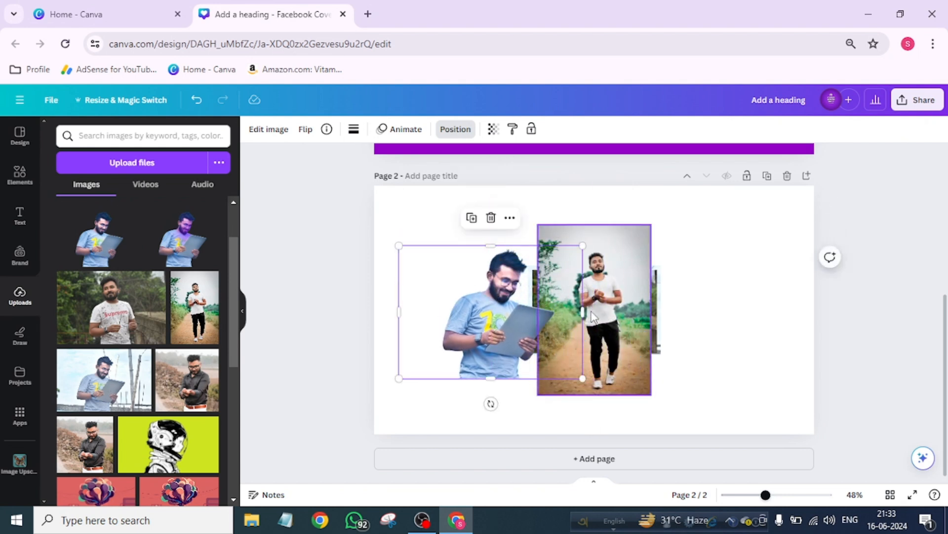
{"action": "left_click_drag", "start_coordinate": [583, 312], "coordinate": [556, 346]}
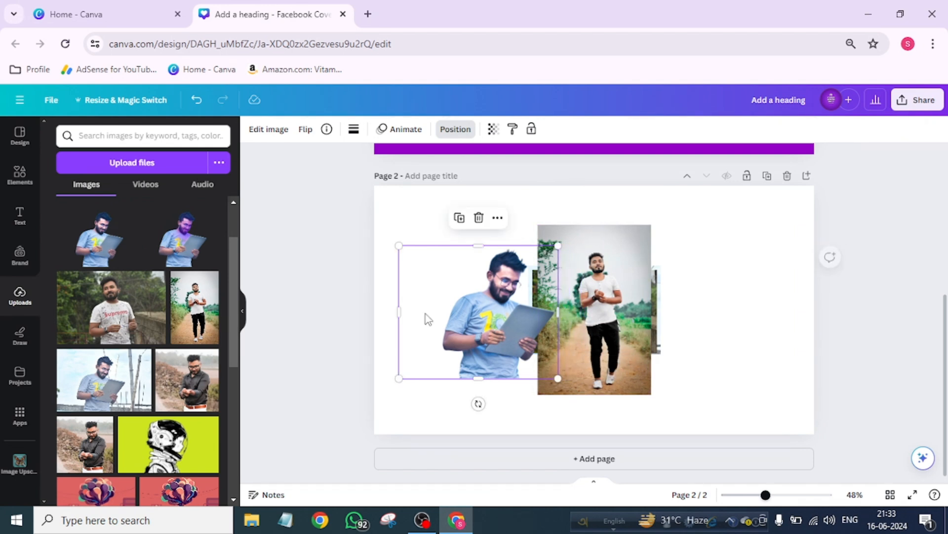
{"action": "left_click_drag", "start_coordinate": [399, 311], "coordinate": [403, 291]}
- Remove the background from the photo of the man in the white T-shirt
{"action": "left_click", "coordinate": [599, 317]}
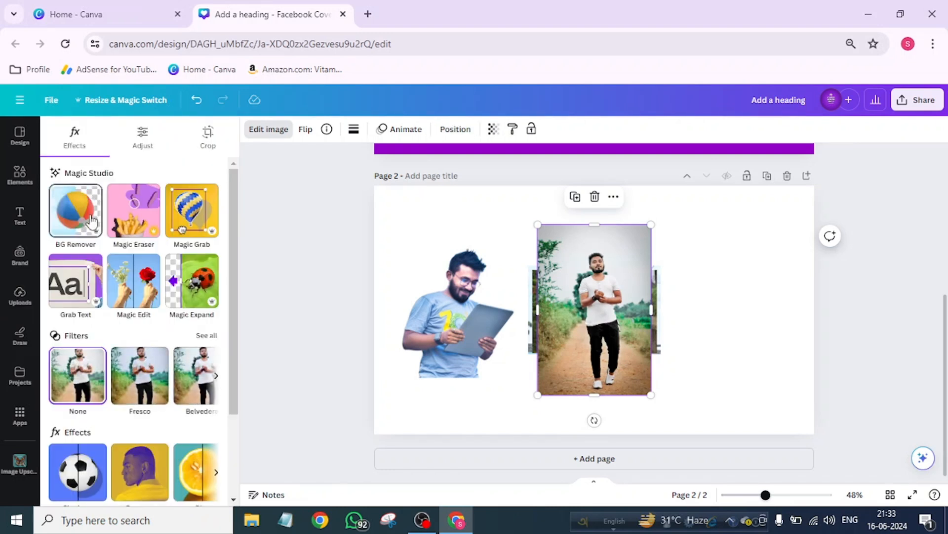
{"action": "left_click", "coordinate": [91, 219]}
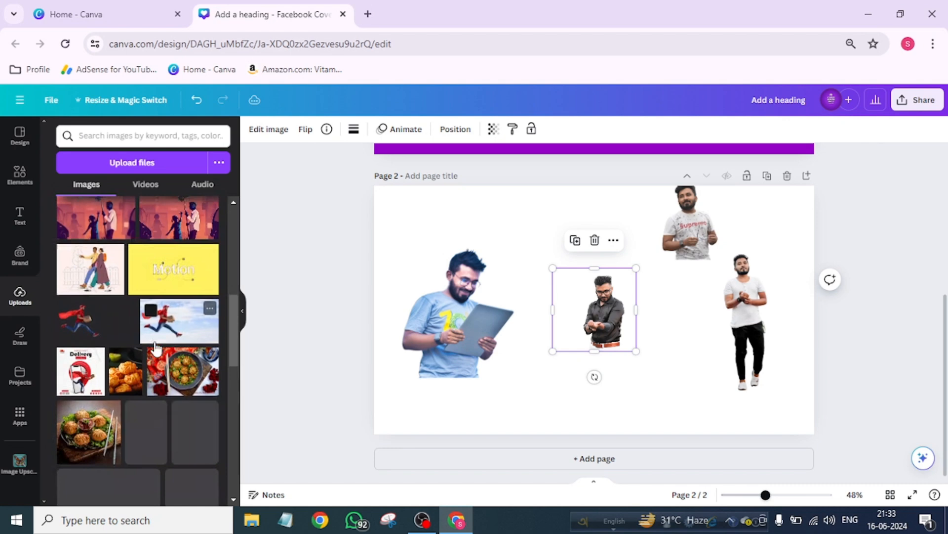
- Add the uploaded cutout of the man in the yellow shirt and place it just below and right of the black-shirt figure
{"action": "scroll", "coordinate": [156, 348], "scroll_direction": "down", "scroll_amount": 5}
{"action": "scroll", "coordinate": [156, 348], "scroll_direction": "down", "scroll_amount": 20}
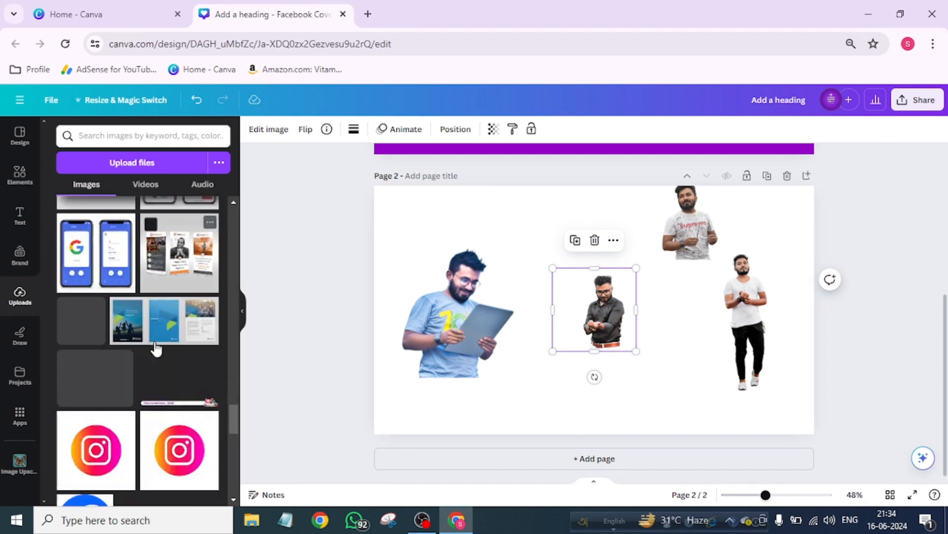
{"action": "scroll", "coordinate": [156, 348], "scroll_direction": "up", "scroll_amount": 2}
{"action": "left_click", "coordinate": [177, 257]}
{"action": "left_click_drag", "start_coordinate": [583, 296], "coordinate": [632, 329]}
- Move the cutout of the man in the white T-shirt closer to the page's right edge
{"action": "left_click", "coordinate": [745, 301]}
{"action": "left_click_drag", "start_coordinate": [744, 302], "coordinate": [770, 302]}
{"action": "left_click_drag", "start_coordinate": [234, 455], "coordinate": [234, 206]}
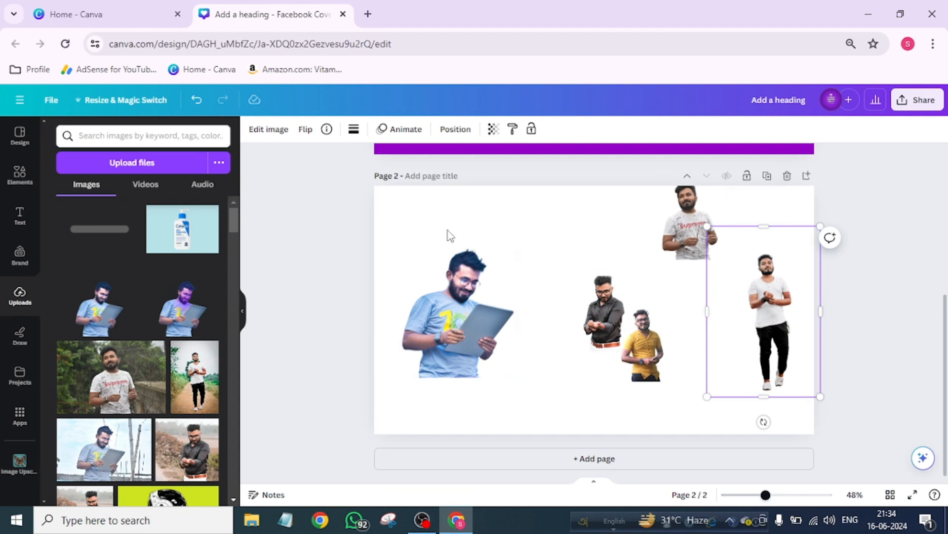
- Show the rulers and place two horizontal guides across page 2, above and below the row for the figures
{"action": "key", "text": "shift+r"}
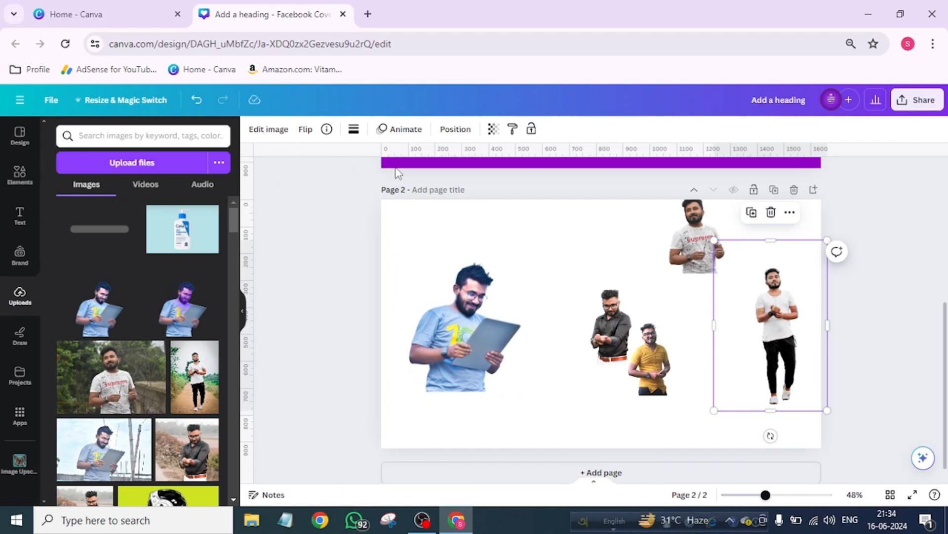
{"action": "left_click_drag", "start_coordinate": [428, 167], "coordinate": [408, 275]}
{"action": "left_click_drag", "start_coordinate": [402, 151], "coordinate": [403, 352]}
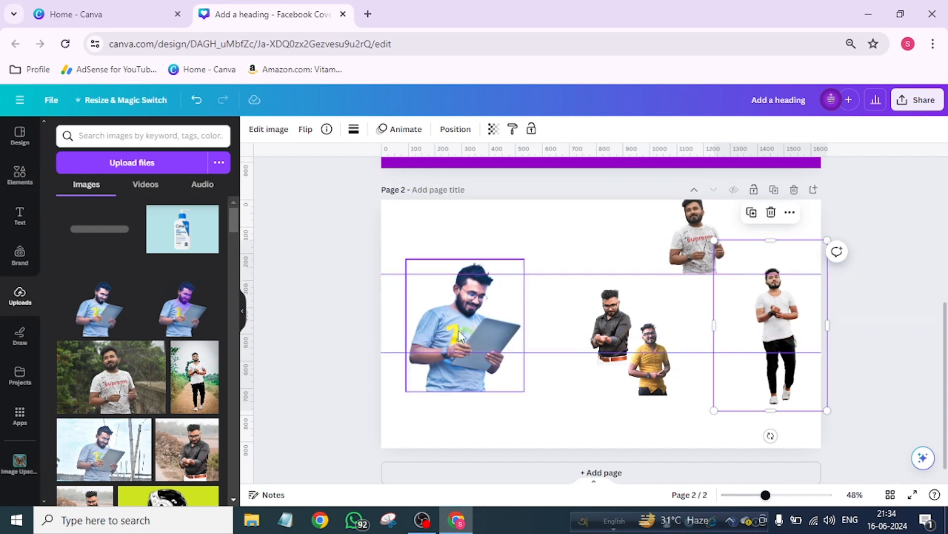
- Scale down the cutout of the man with the tablet to fit between the two horizontal guides
{"action": "left_click", "coordinate": [460, 305]}
{"action": "left_click_drag", "start_coordinate": [524, 260], "coordinate": [515, 271]}
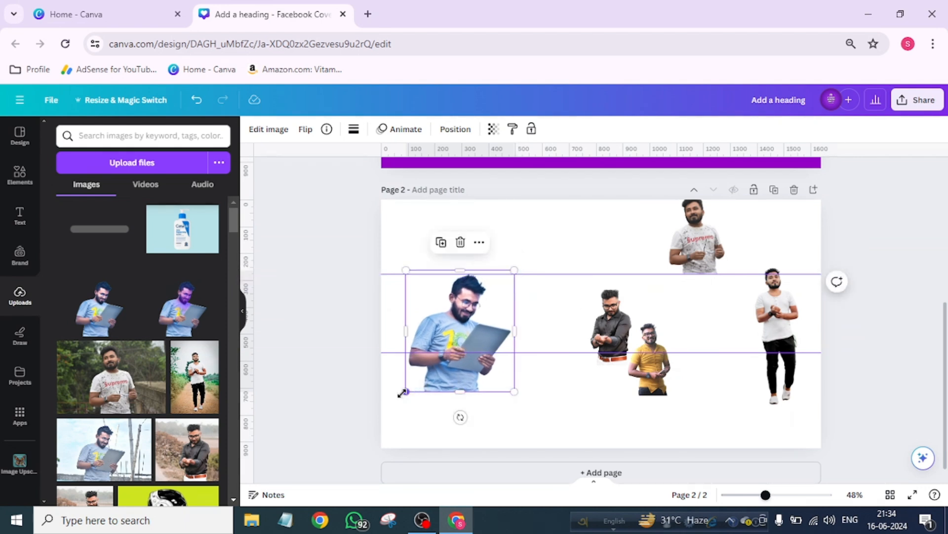
{"action": "left_click_drag", "start_coordinate": [403, 391], "coordinate": [451, 365]}
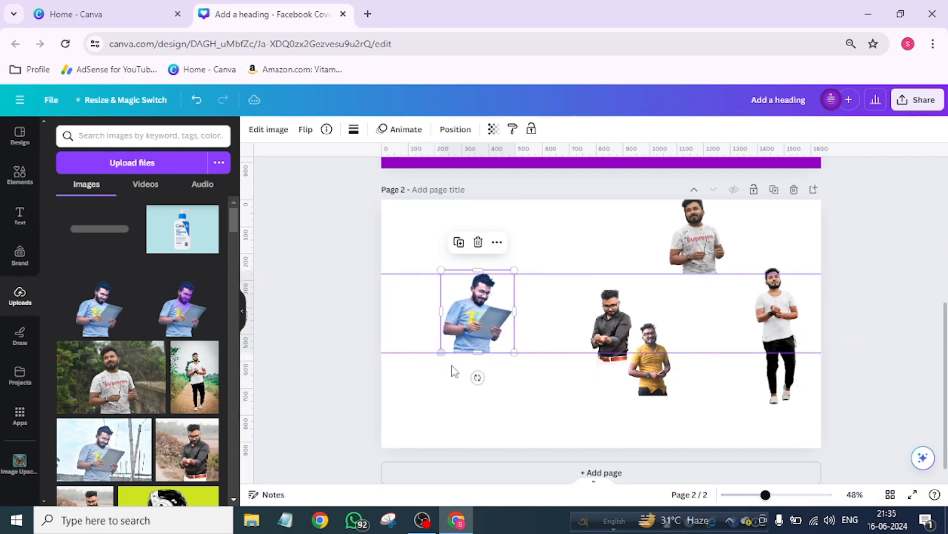
- Move the black-shirt cutout beside the man with the tablet and resize it to match the height between the guides
{"action": "left_click_drag", "start_coordinate": [609, 328], "coordinate": [527, 316]}
{"action": "left_click_drag", "start_coordinate": [561, 270], "coordinate": [546, 271]}
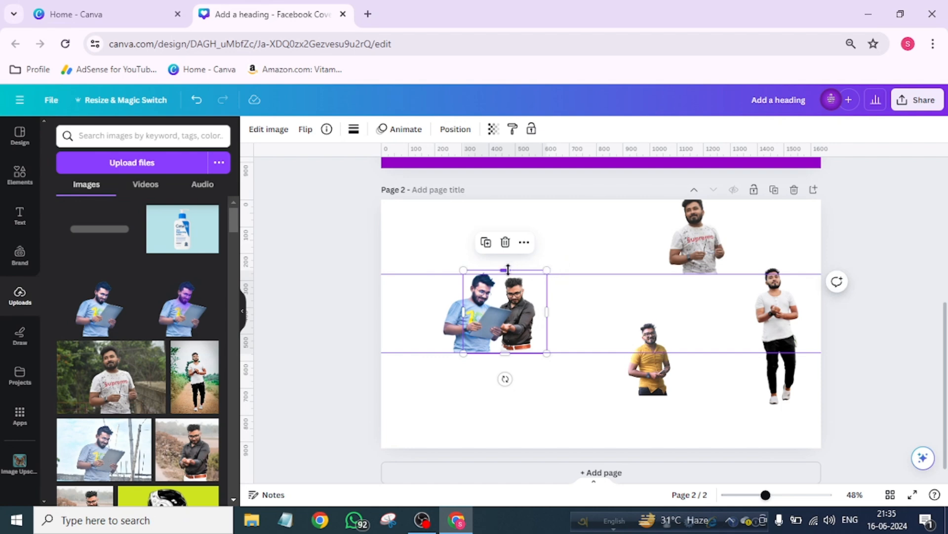
{"action": "scroll", "coordinate": [506, 297], "scroll_direction": "up", "scroll_amount": 5}
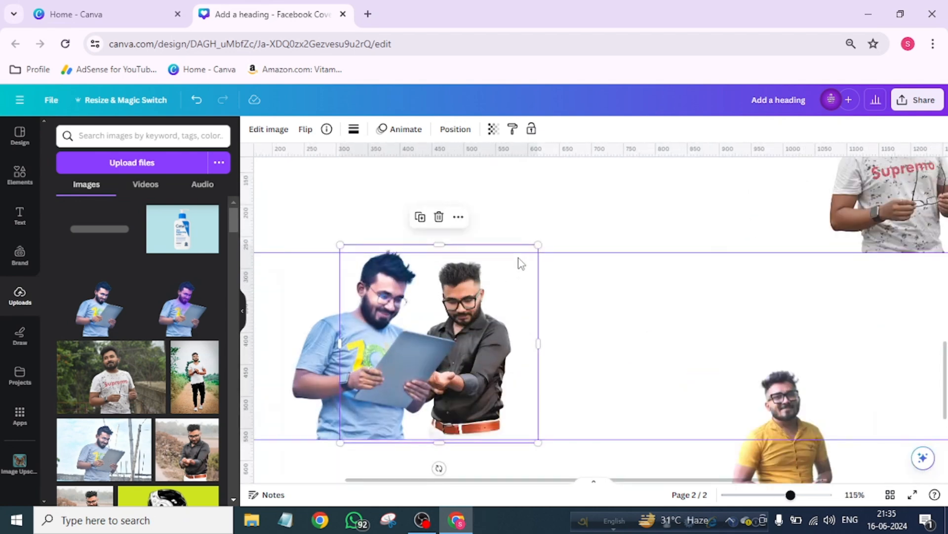
{"action": "left_click_drag", "start_coordinate": [538, 245], "coordinate": [552, 231]}
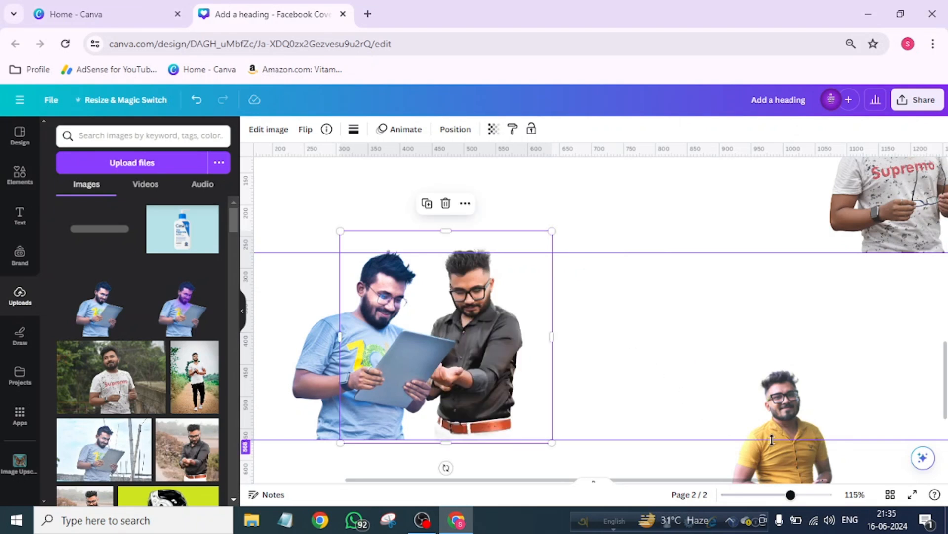
- Move the yellow-shirt and printed T-shirt cutouts into the row, enlarge both, and crop the yellow-shirt figure at the lower guide
{"action": "left_click_drag", "start_coordinate": [790, 414], "coordinate": [561, 316]}
{"action": "left_click_drag", "start_coordinate": [642, 258], "coordinate": [694, 207]}
{"action": "left_click_drag", "start_coordinate": [610, 311], "coordinate": [580, 351]}
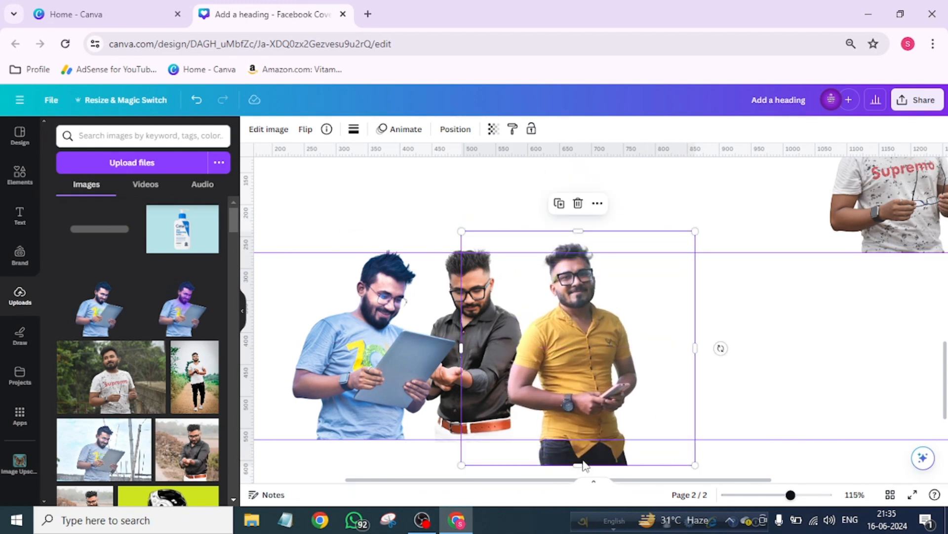
{"action": "left_click_drag", "start_coordinate": [582, 464], "coordinate": [583, 438]}
{"action": "left_click_drag", "start_coordinate": [887, 213], "coordinate": [681, 393]}
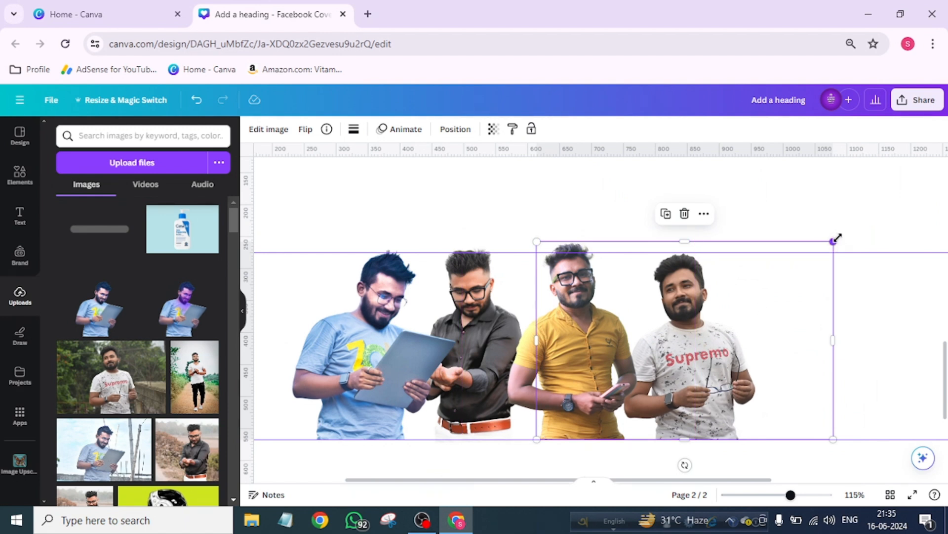
{"action": "left_click_drag", "start_coordinate": [837, 238], "coordinate": [856, 223]}
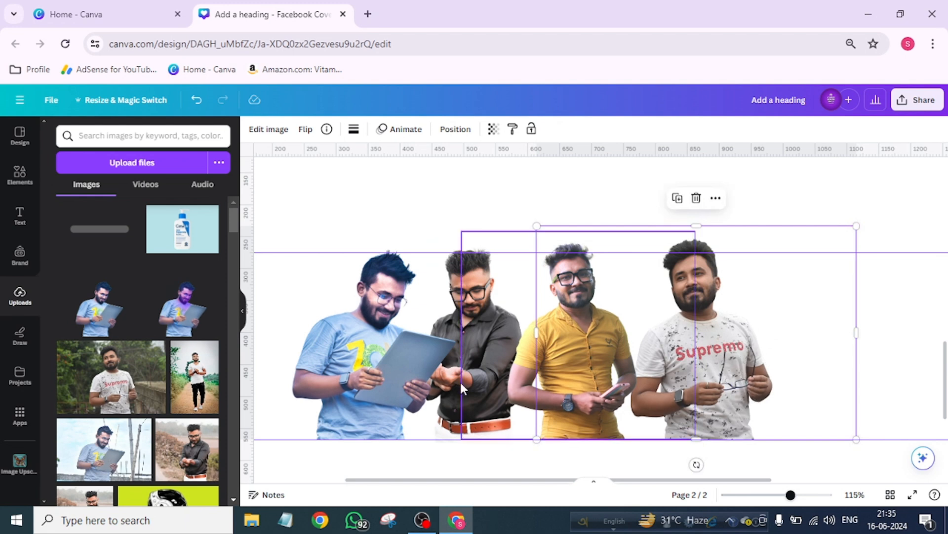
- Place the white T-shirt cutout beside the printed T-shirt man, enlarge it, and crop off its legs at the lower guide
{"action": "scroll", "coordinate": [460, 380], "scroll_direction": "down", "scroll_amount": 3}
{"action": "left_click_drag", "start_coordinate": [879, 371], "coordinate": [682, 375]}
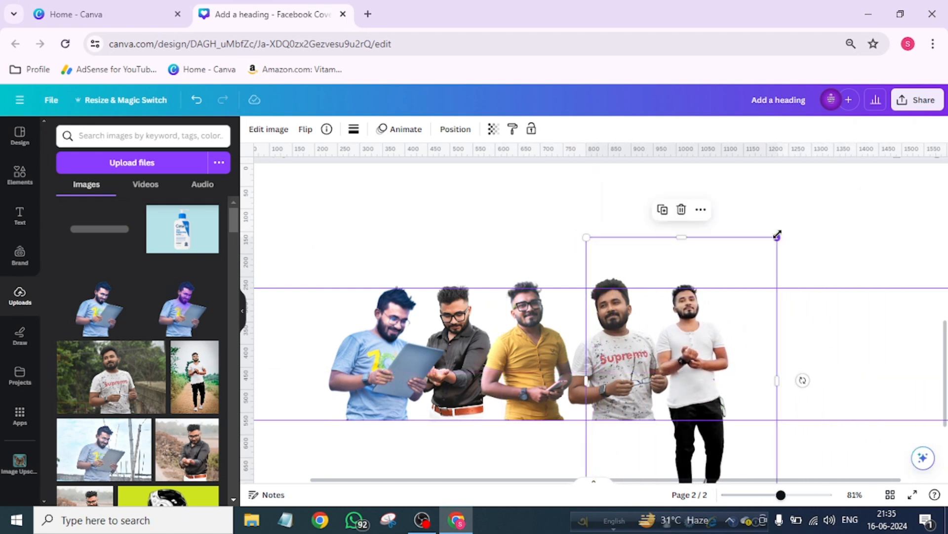
{"action": "left_click_drag", "start_coordinate": [778, 237], "coordinate": [847, 181]}
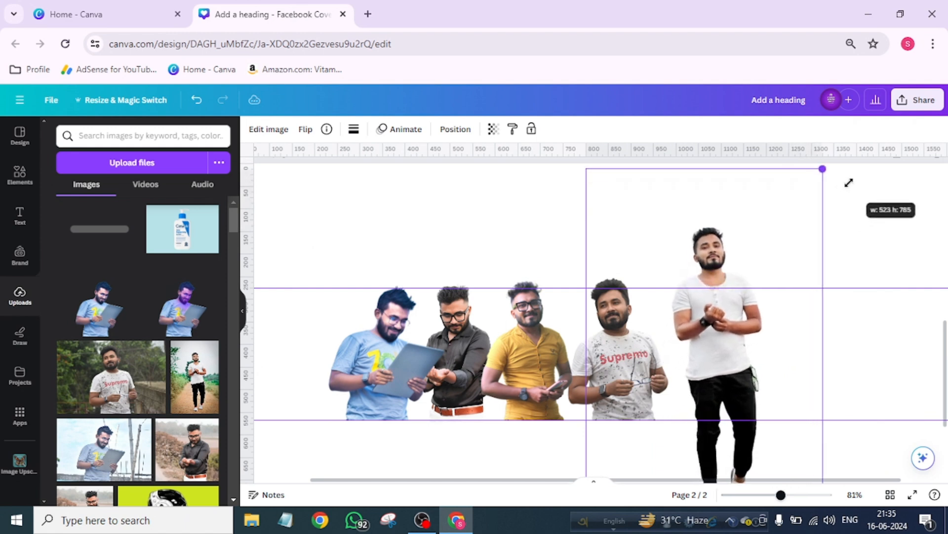
{"action": "left_click_drag", "start_coordinate": [788, 328], "coordinate": [757, 378]}
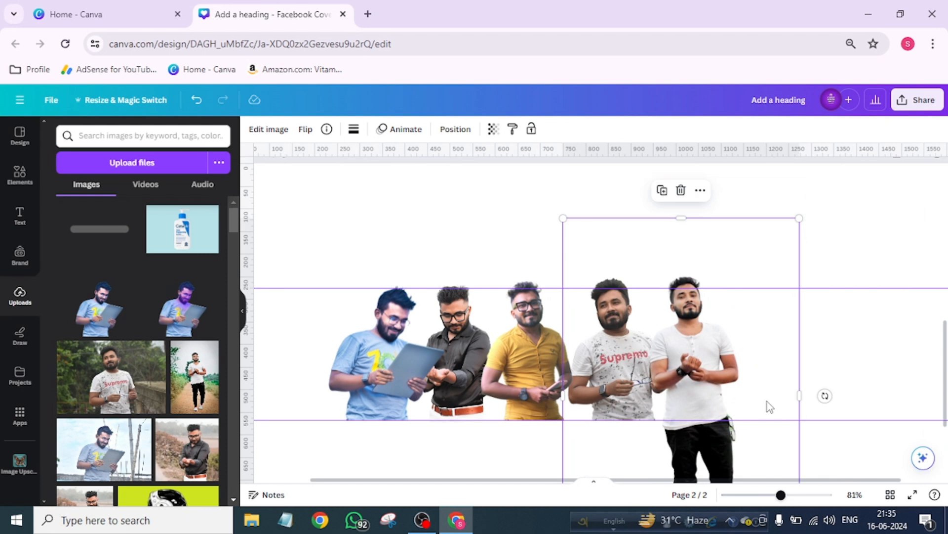
{"action": "scroll", "coordinate": [767, 401], "scroll_direction": "down", "scroll_amount": 2}
{"action": "scroll", "coordinate": [730, 455], "scroll_direction": "down", "scroll_amount": 2}
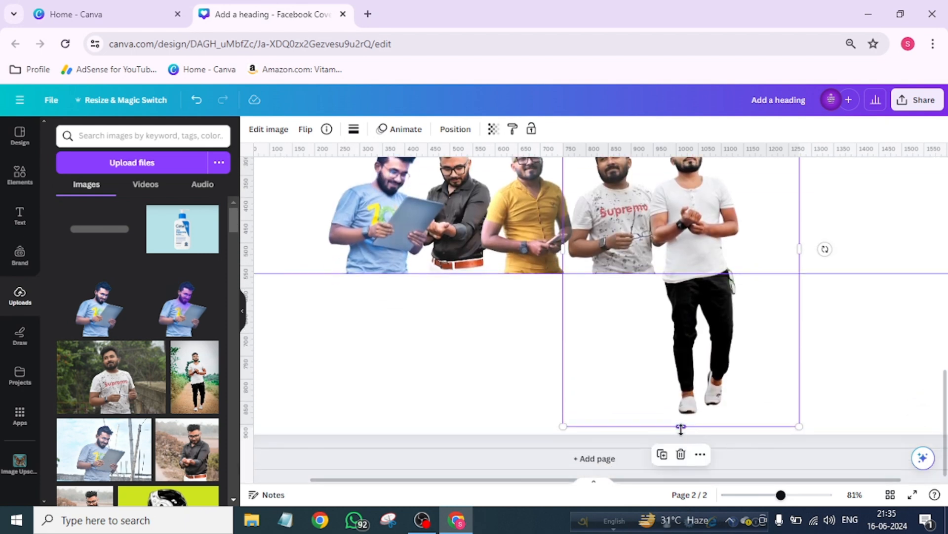
{"action": "left_click_drag", "start_coordinate": [680, 429], "coordinate": [701, 279]}
- Scale the white T-shirt cutout down to the upper guide and crop the empty margins above and beside the figure
{"action": "scroll", "coordinate": [682, 339], "scroll_direction": "up", "scroll_amount": 3}
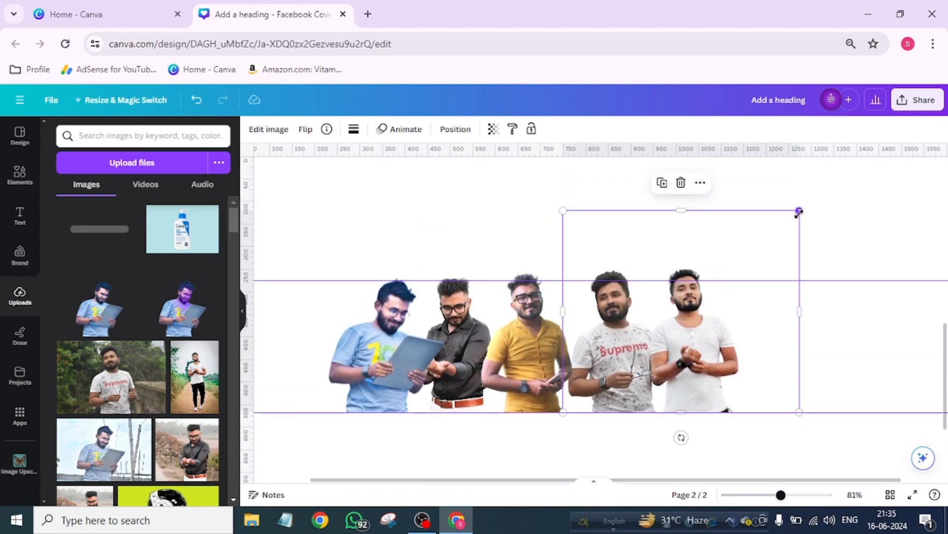
{"action": "left_click_drag", "start_coordinate": [799, 212], "coordinate": [783, 225]}
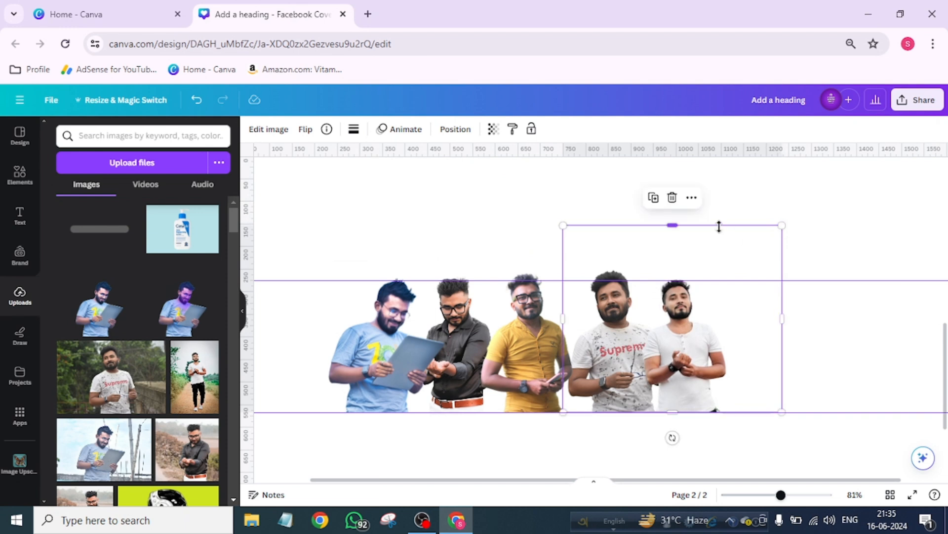
{"action": "left_click_drag", "start_coordinate": [671, 248], "coordinate": [670, 274]}
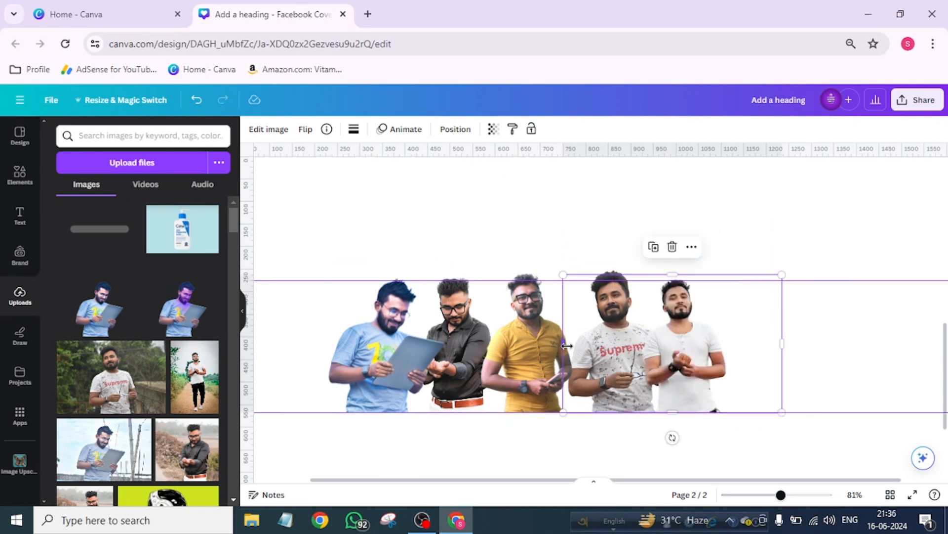
{"action": "left_click_drag", "start_coordinate": [564, 344], "coordinate": [643, 332]}
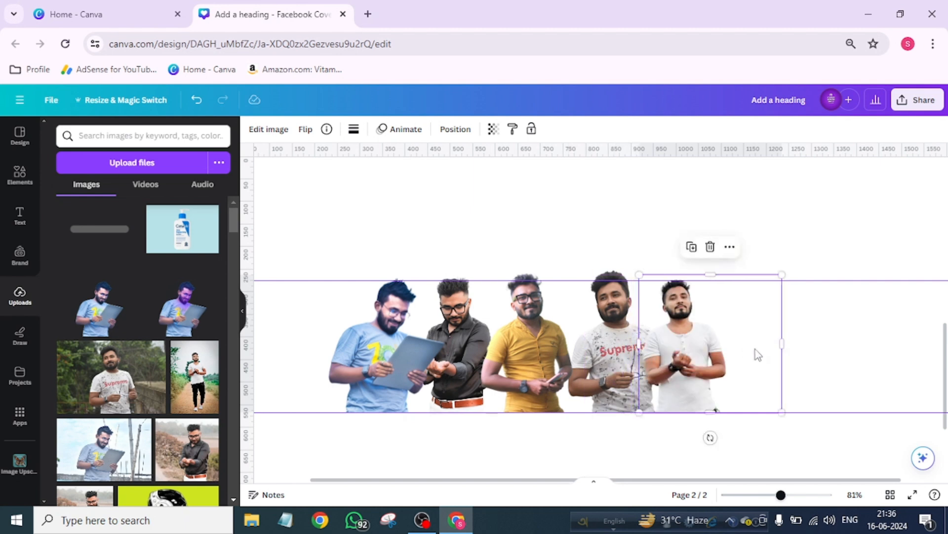
{"action": "left_click_drag", "start_coordinate": [780, 350], "coordinate": [732, 352]}
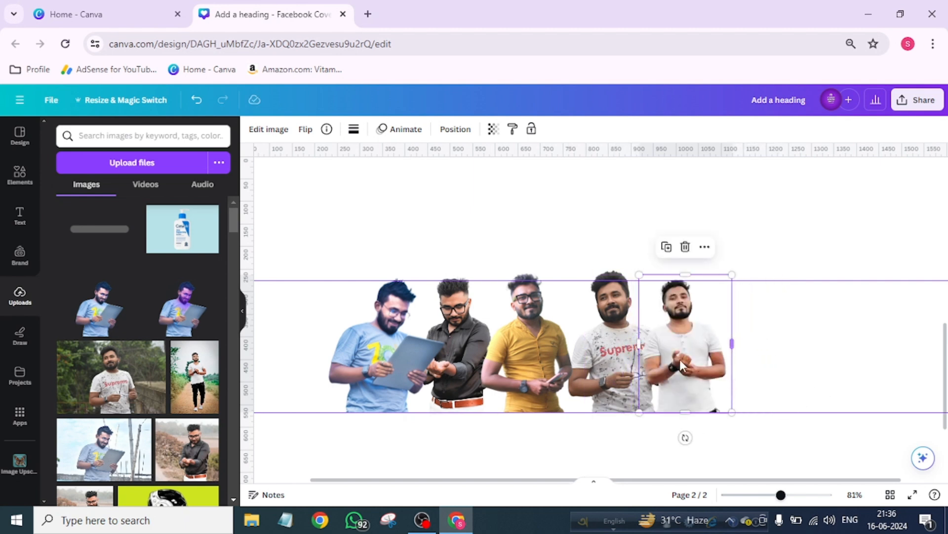
- Crop the empty margins on both sides of the printed T-shirt cutout
{"action": "left_click", "coordinate": [619, 294]}
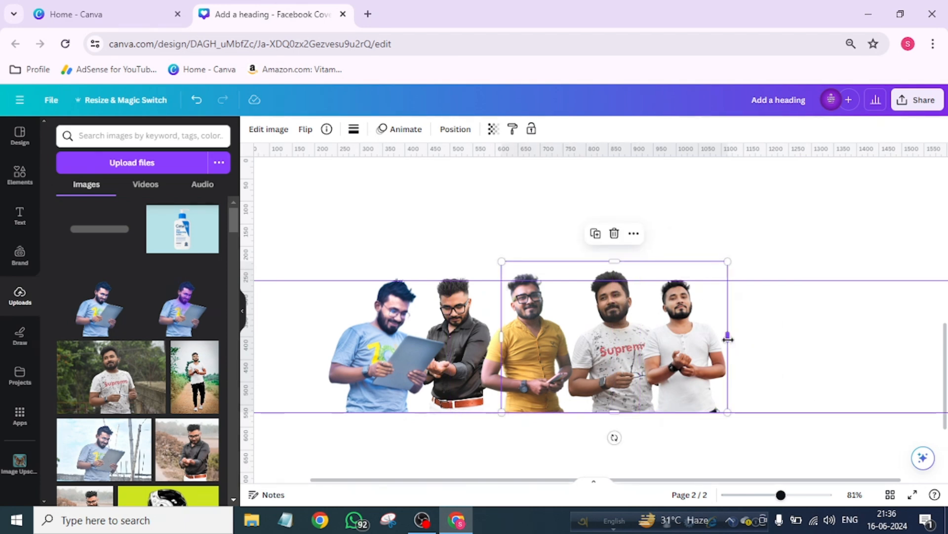
{"action": "left_click_drag", "start_coordinate": [728, 339], "coordinate": [678, 390]}
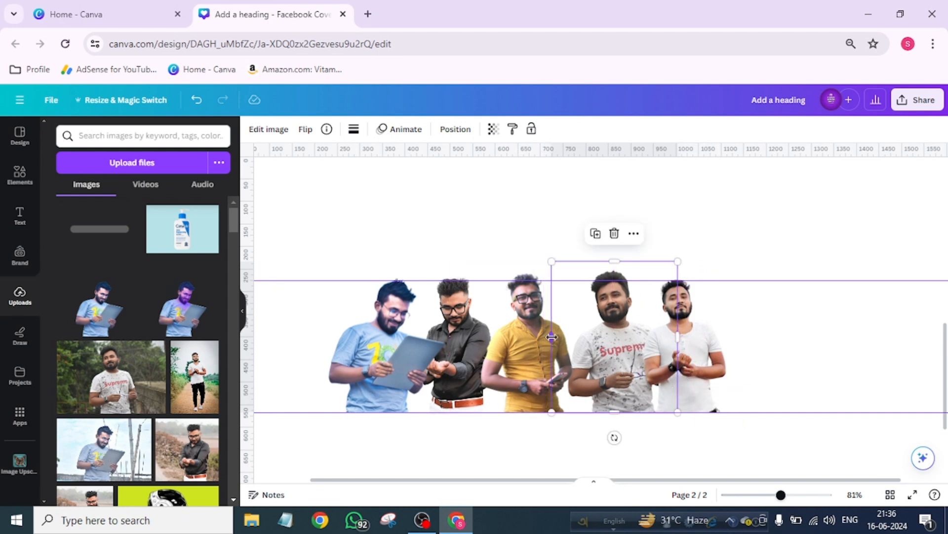
{"action": "left_click_drag", "start_coordinate": [548, 338], "coordinate": [565, 339]}
- Crop the empty margins on both sides of the yellow-shirt cutout
{"action": "left_click", "coordinate": [514, 354]}
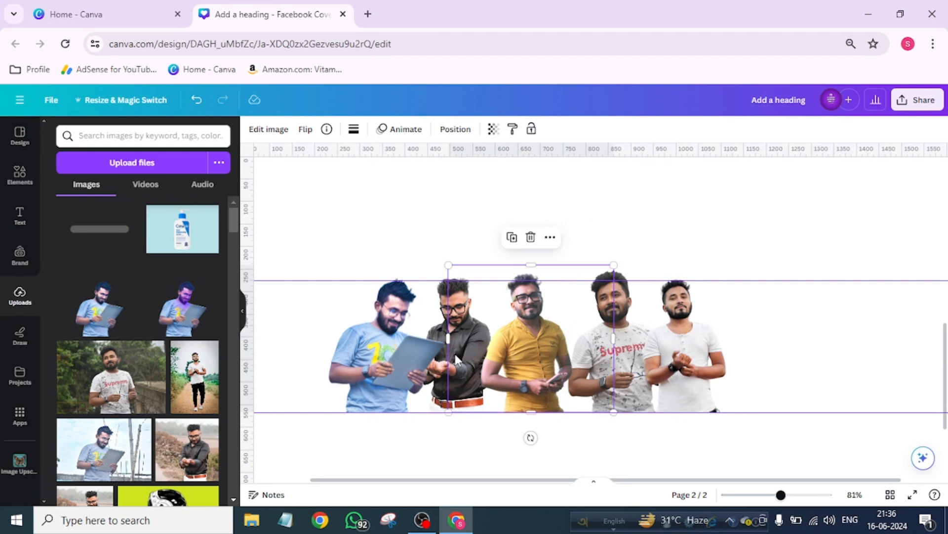
{"action": "left_click_drag", "start_coordinate": [449, 329], "coordinate": [477, 329]}
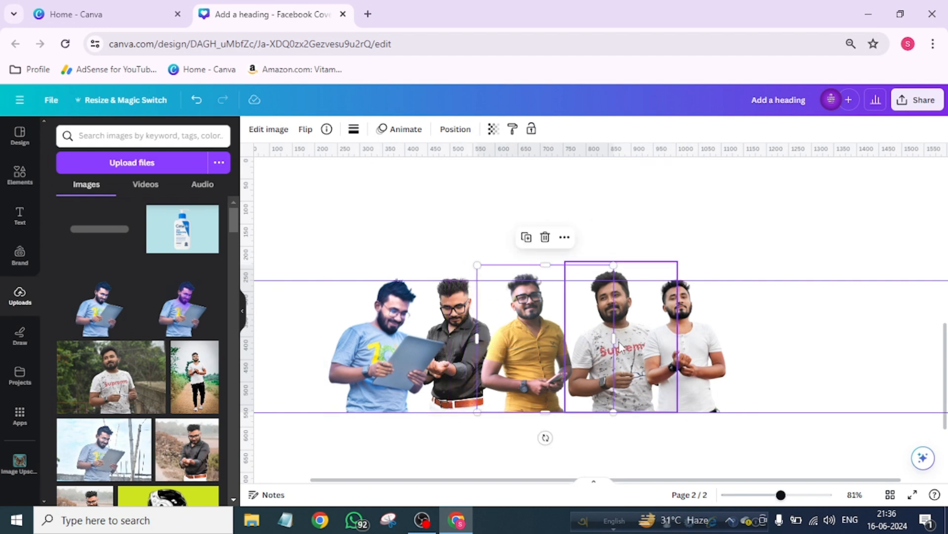
{"action": "left_click_drag", "start_coordinate": [614, 338], "coordinate": [577, 377]}
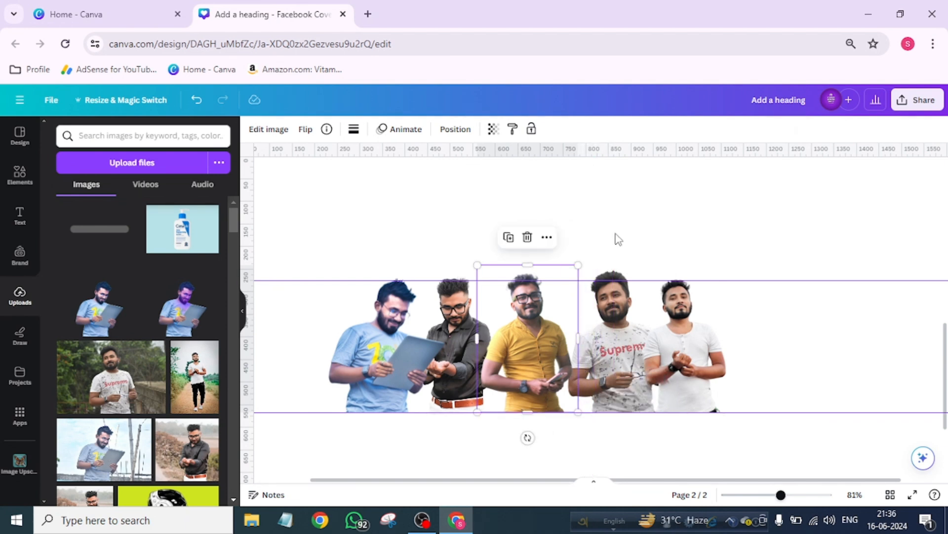
- Scale down the printed T-shirt and yellow-shirt cutouts so their heads meet the upper guide
{"action": "left_click", "coordinate": [603, 302]}
{"action": "left_click_drag", "start_coordinate": [677, 263], "coordinate": [668, 268]}
{"action": "left_click", "coordinate": [536, 311]}
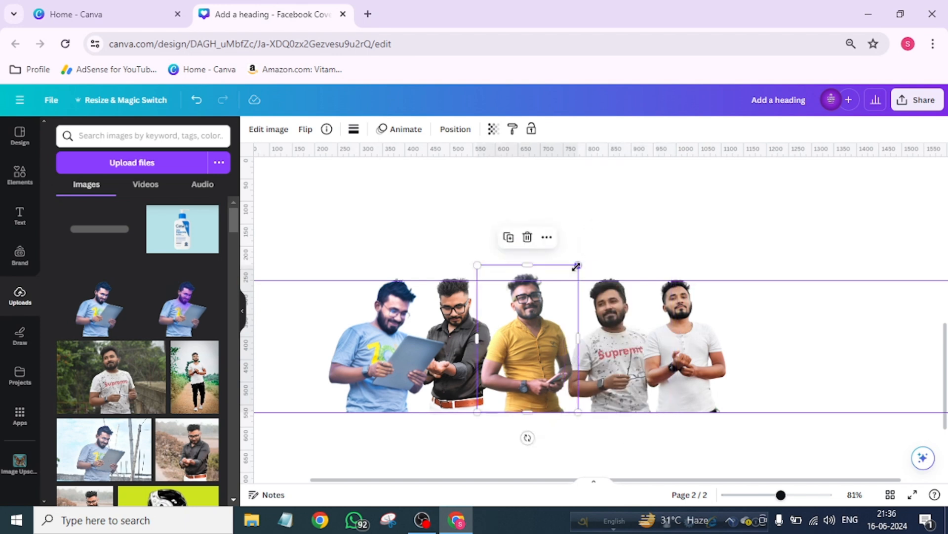
{"action": "left_click_drag", "start_coordinate": [576, 265], "coordinate": [573, 270]}
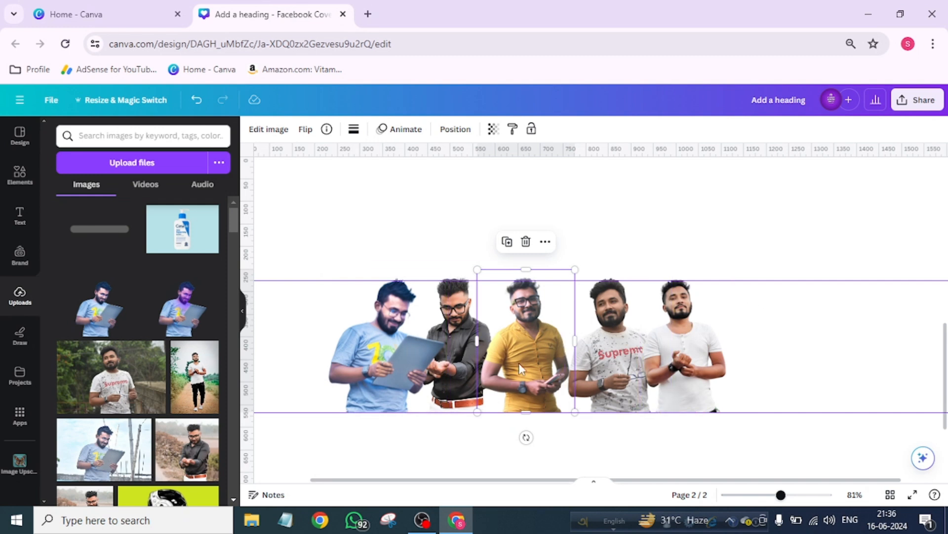
- Flip the cutout of the man with the tablet horizontally
{"action": "left_click", "coordinate": [384, 355]}
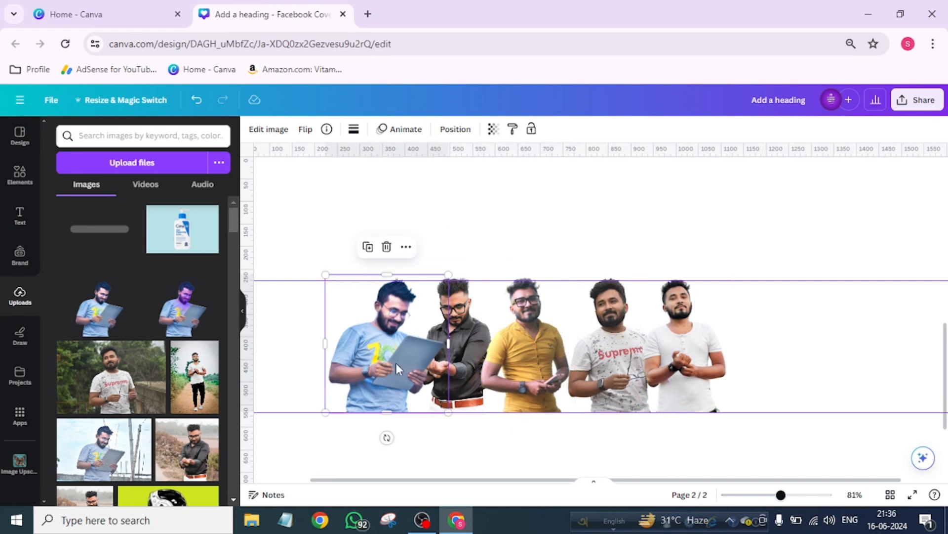
{"action": "left_click", "coordinate": [305, 129]}
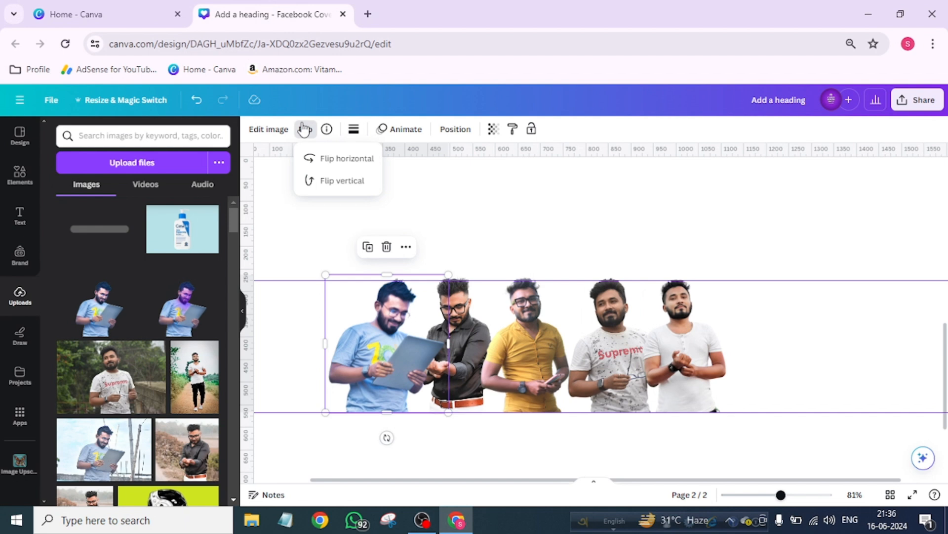
{"action": "left_click", "coordinate": [326, 159]}
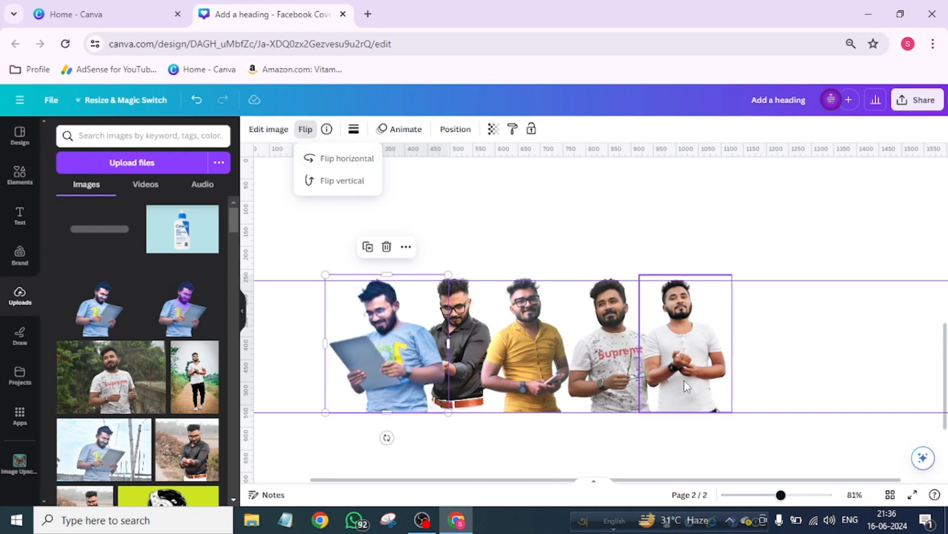
- Put the printed T-shirt cutout at the row's left end and the tablet cutout at its right end, flipping the latter back horizontally
{"action": "left_click", "coordinate": [614, 372]}
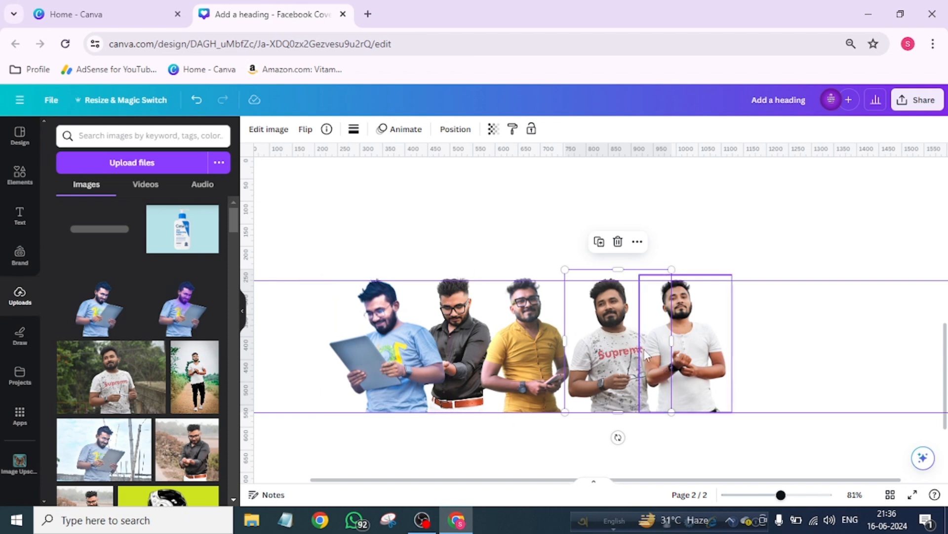
{"action": "left_click_drag", "start_coordinate": [617, 345], "coordinate": [451, 316]}
{"action": "left_click_drag", "start_coordinate": [391, 356], "coordinate": [747, 350]}
{"action": "left_click", "coordinate": [304, 129]}
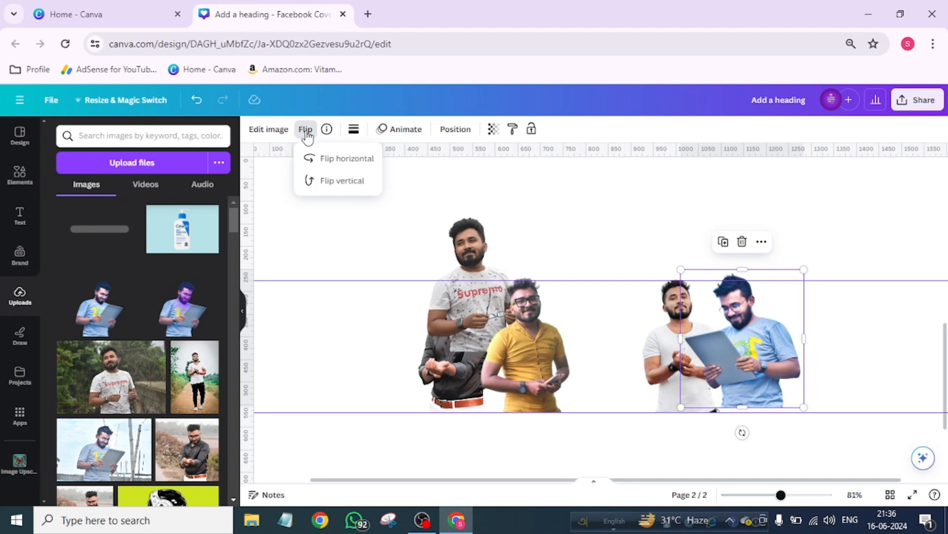
{"action": "left_click", "coordinate": [326, 159]}
{"action": "left_click_drag", "start_coordinate": [481, 244], "coordinate": [398, 301]}
- Close the gaps in the row by moving the yellow-shirt, white T-shirt and tablet cutouts side by side between the guides
{"action": "left_click", "coordinate": [555, 364]}
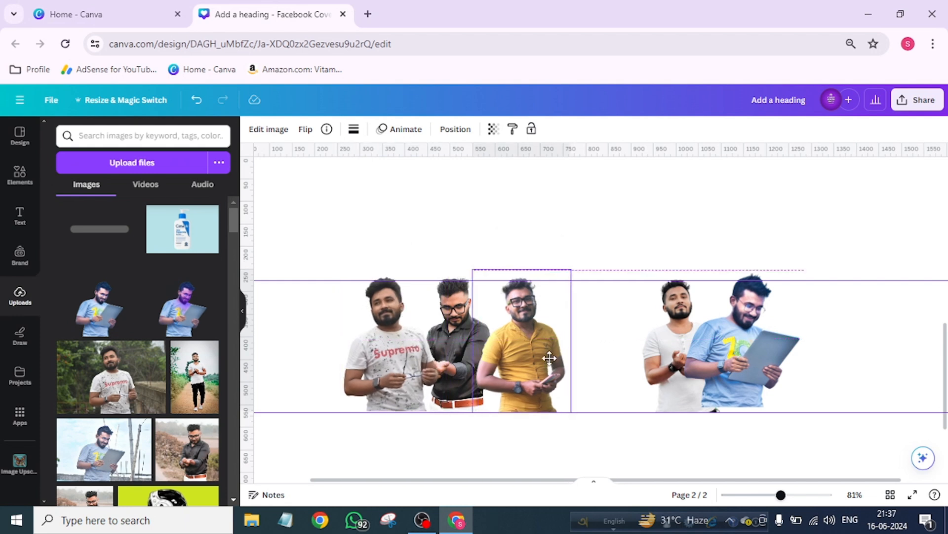
{"action": "left_click", "coordinate": [667, 348]}
{"action": "left_click_drag", "start_coordinate": [666, 349], "coordinate": [585, 353]}
{"action": "left_click_drag", "start_coordinate": [754, 353], "coordinate": [690, 357]}
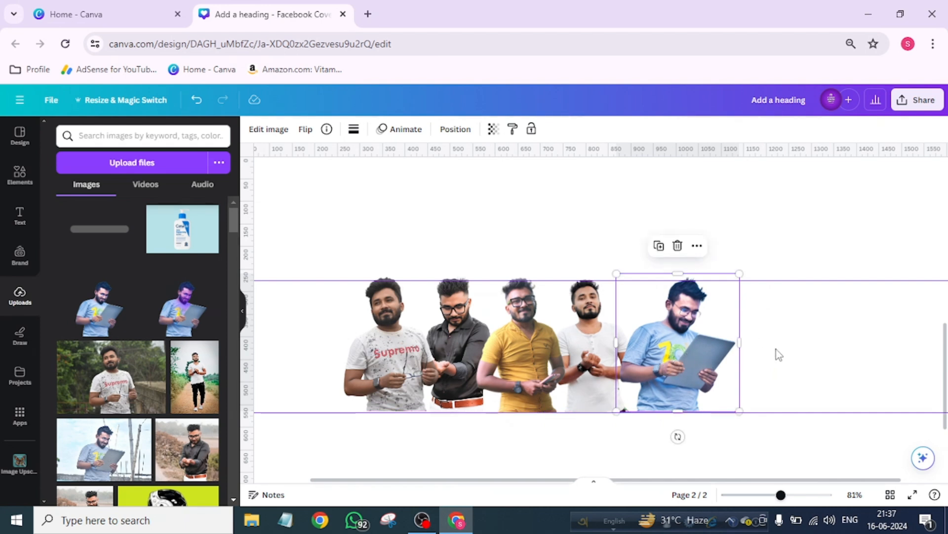
- Set page 2's background to the purple from the document colors, matching the cover on page 1
{"action": "scroll", "coordinate": [660, 350], "scroll_direction": "down", "scroll_amount": 4}
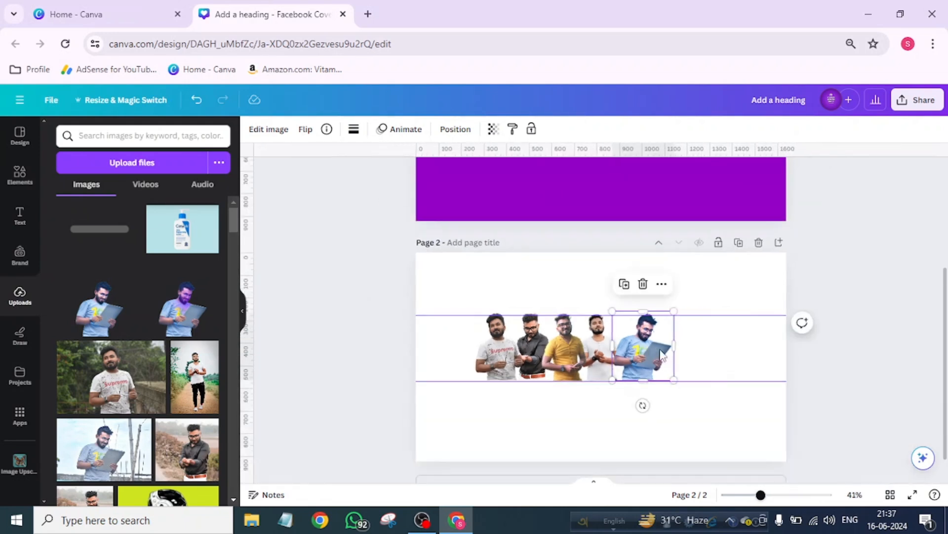
{"action": "left_click", "coordinate": [588, 400]}
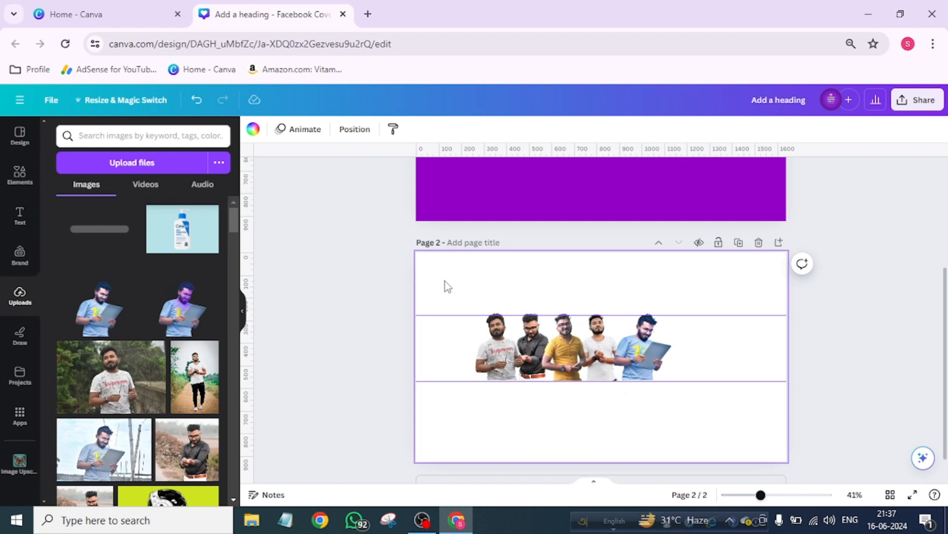
{"action": "scroll", "coordinate": [586, 297], "scroll_direction": "up", "scroll_amount": 3}
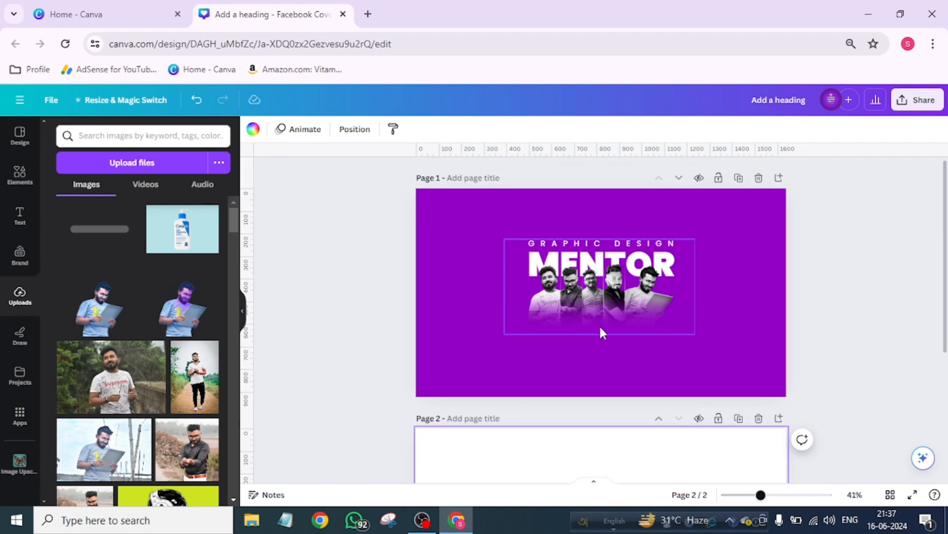
{"action": "scroll", "coordinate": [633, 342], "scroll_direction": "down", "scroll_amount": 3}
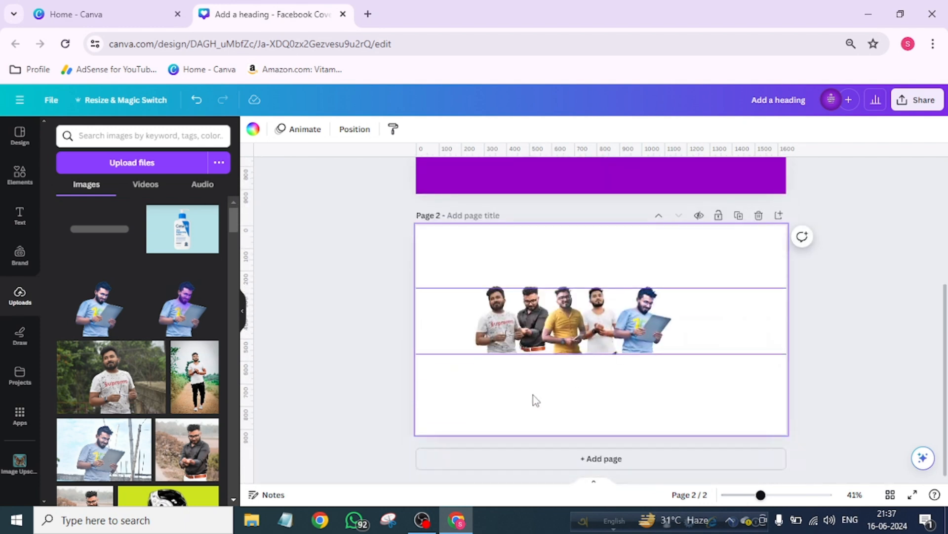
{"action": "left_click", "coordinate": [248, 133]}
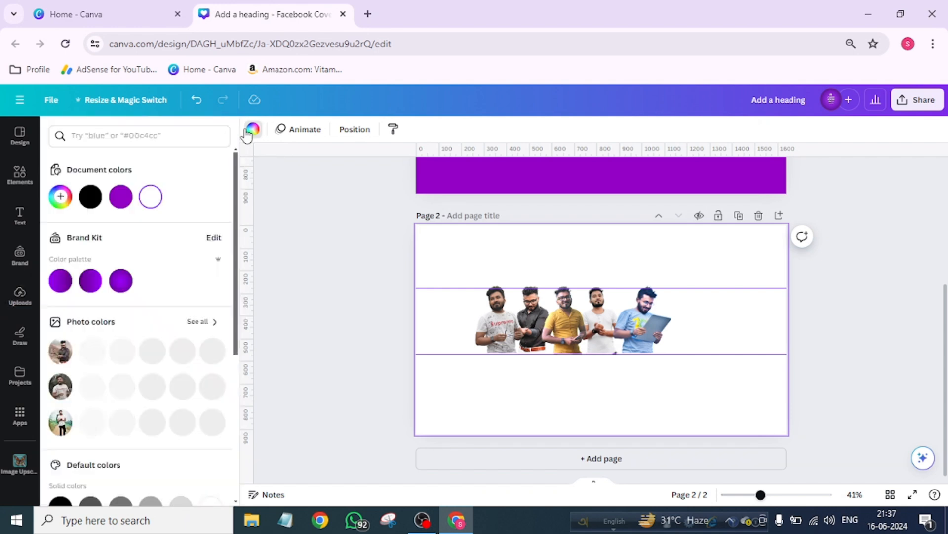
{"action": "left_click", "coordinate": [120, 197]}
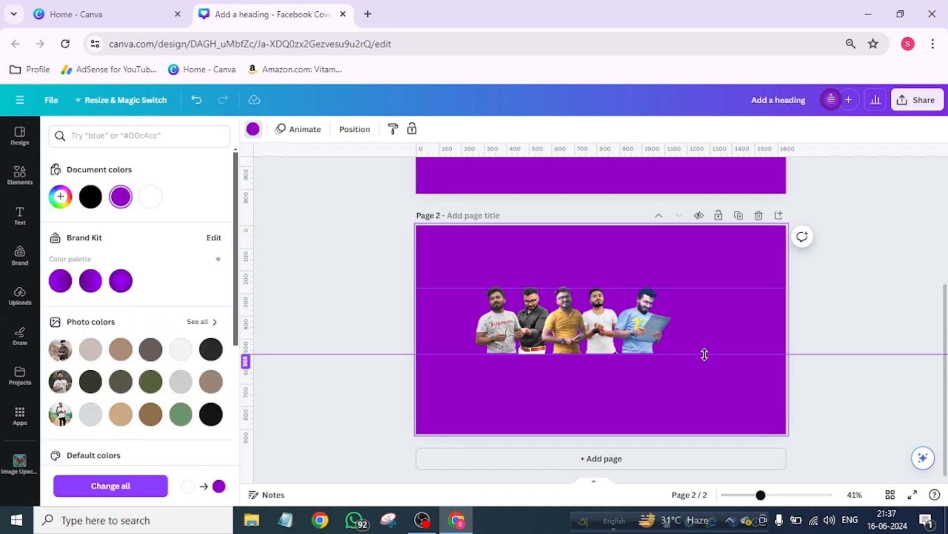
- Select all five cutouts together, center the row horizontally on the page, and scale it down
{"action": "scroll", "coordinate": [730, 326], "scroll_direction": "up", "scroll_amount": 3}
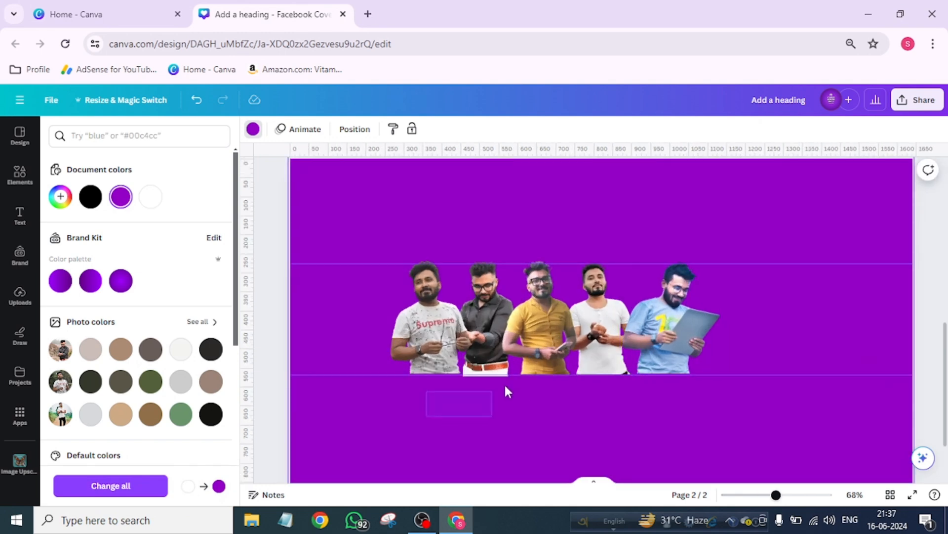
{"action": "left_click_drag", "start_coordinate": [505, 387], "coordinate": [737, 306]}
{"action": "left_click_drag", "start_coordinate": [570, 320], "coordinate": [607, 322]}
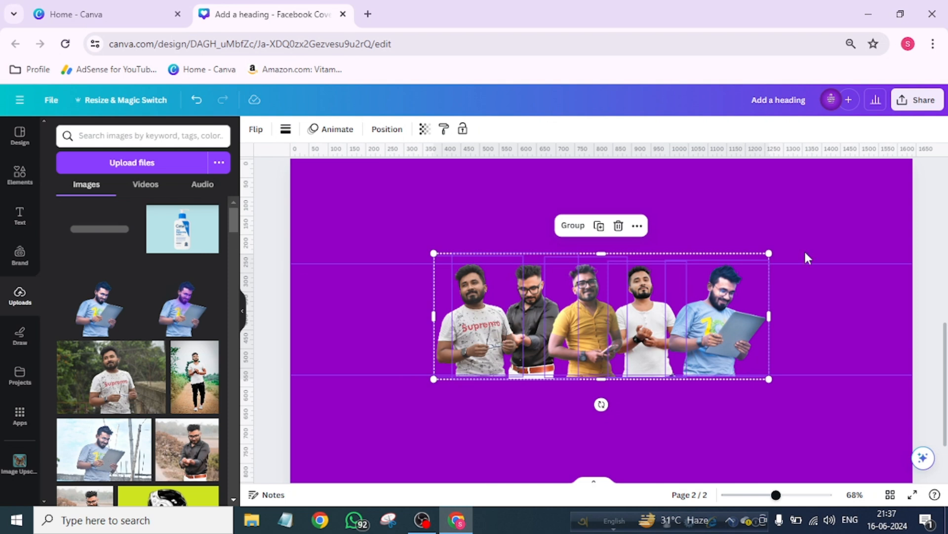
{"action": "left_click_drag", "start_coordinate": [769, 254], "coordinate": [707, 300]}
- Lower the upper guide to the tops of the figures' heads and deselect everything
{"action": "left_click_drag", "start_coordinate": [743, 263], "coordinate": [697, 291]}
{"action": "left_click", "coordinate": [773, 248]}
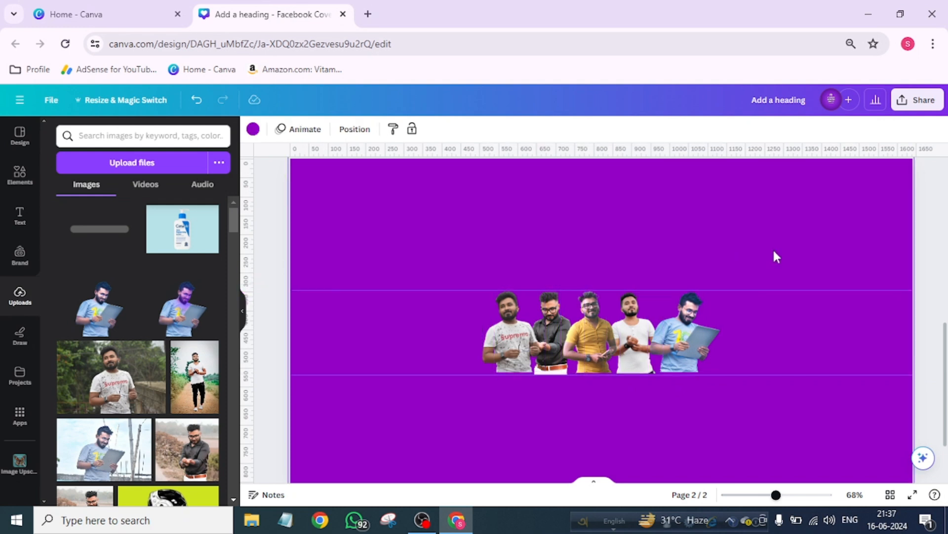
- Adjust the Supreme T-shirt cutout to brightness 52, contrast 11 and saturation -100
{"action": "left_click", "coordinate": [511, 345]}
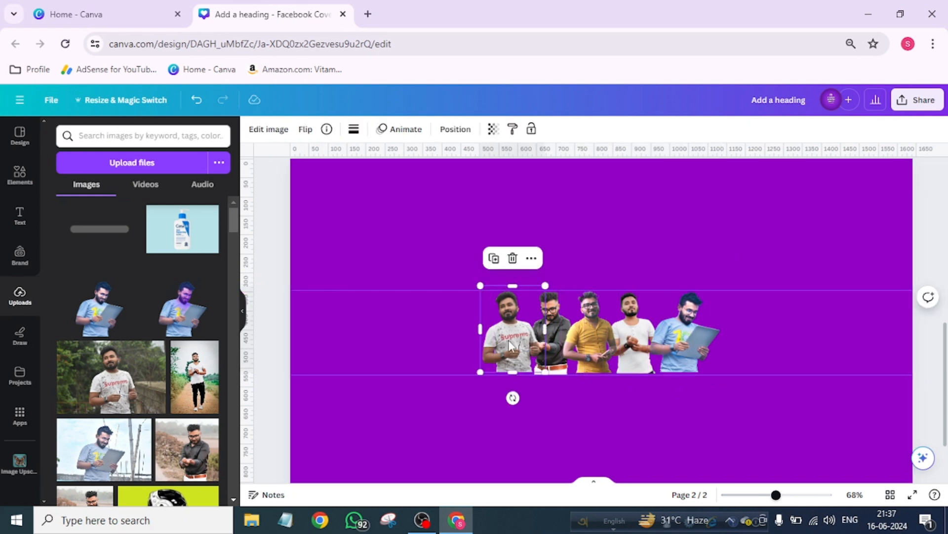
{"action": "left_click", "coordinate": [279, 128]}
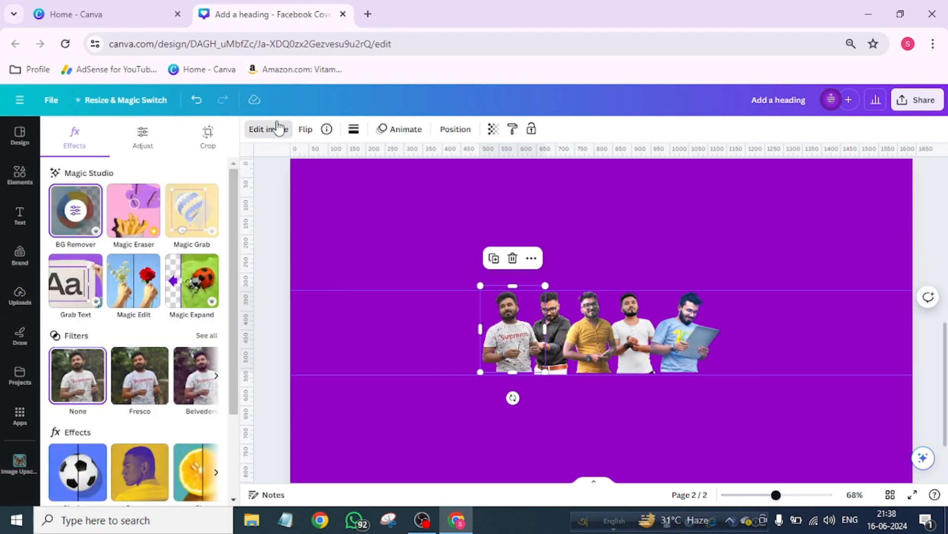
{"action": "left_click", "coordinate": [142, 138]}
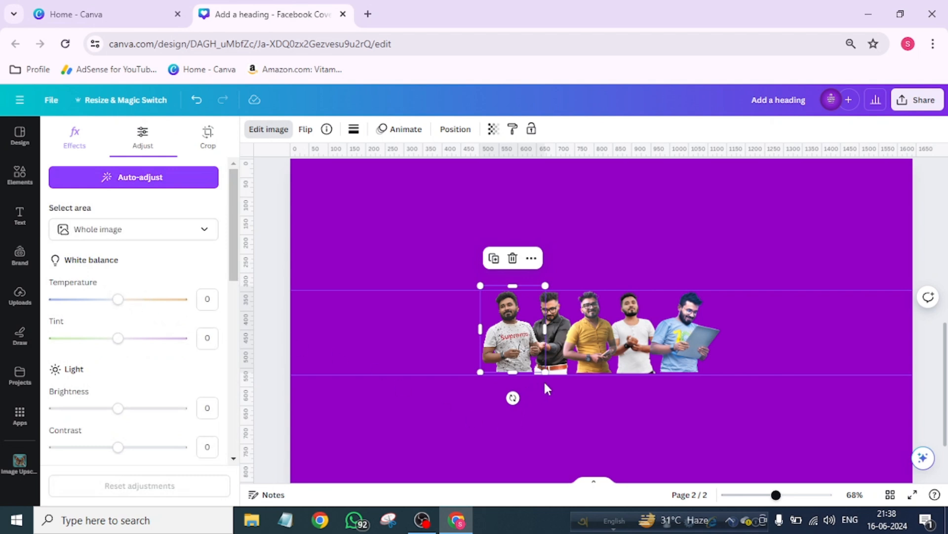
{"action": "scroll", "coordinate": [619, 346], "scroll_direction": "up", "scroll_amount": 4}
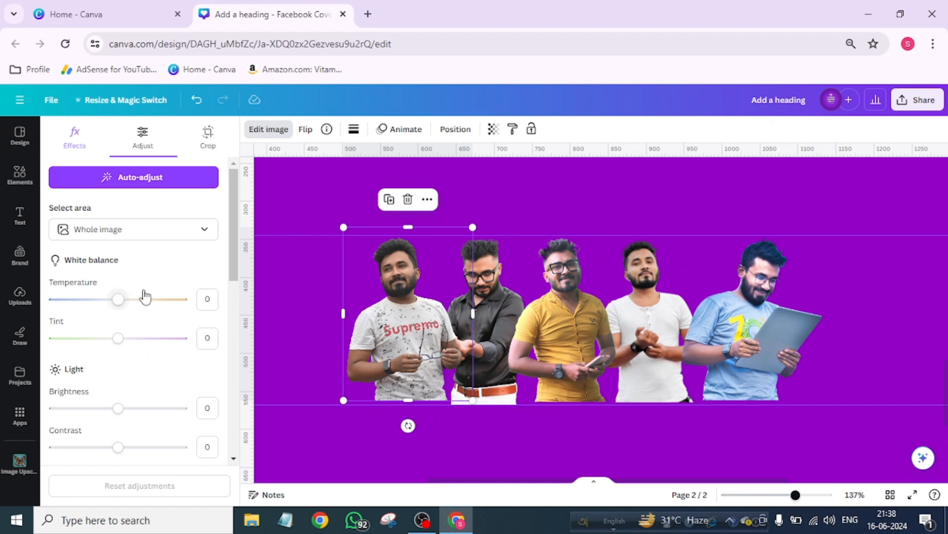
{"action": "scroll", "coordinate": [141, 302], "scroll_direction": "down", "scroll_amount": 2}
{"action": "left_click_drag", "start_coordinate": [119, 339], "coordinate": [126, 380]}
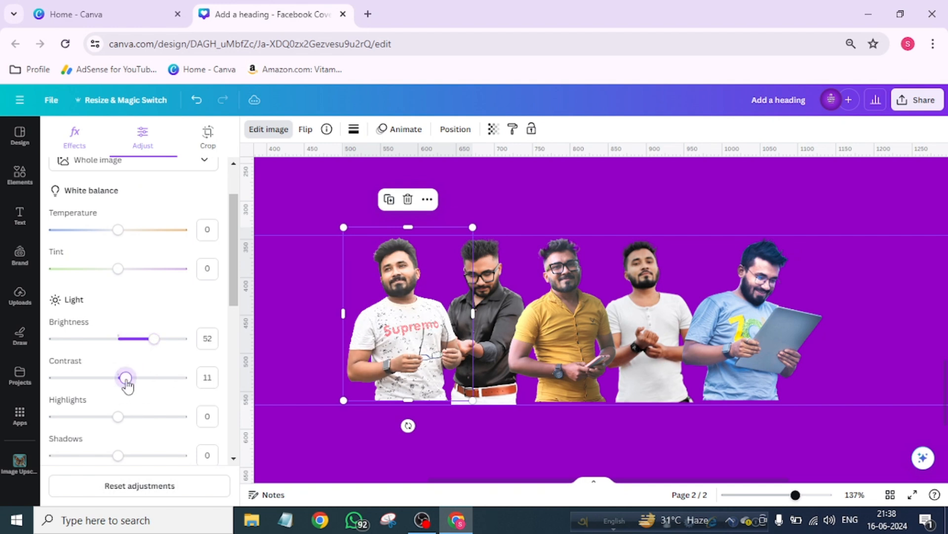
{"action": "scroll", "coordinate": [127, 383], "scroll_direction": "down", "scroll_amount": 6}
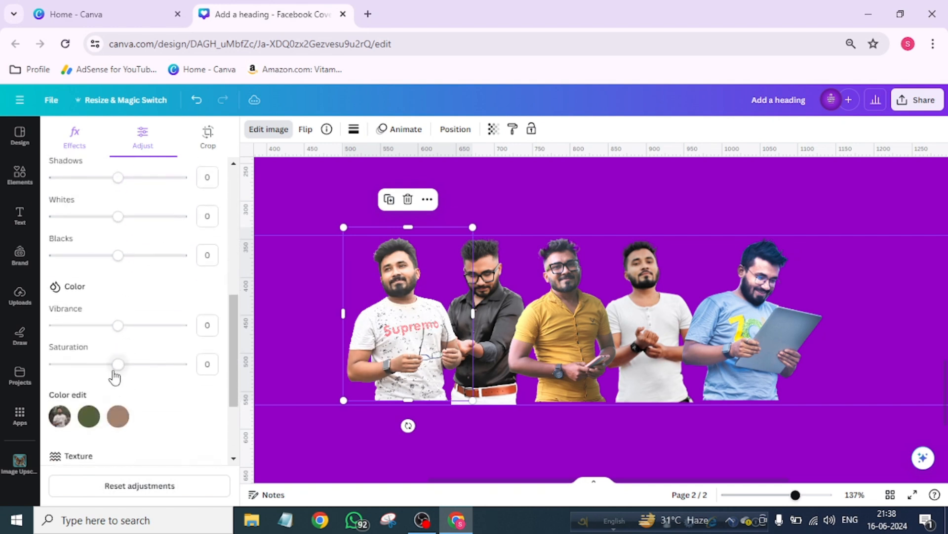
{"action": "left_click_drag", "start_coordinate": [114, 372], "coordinate": [3, 364]}
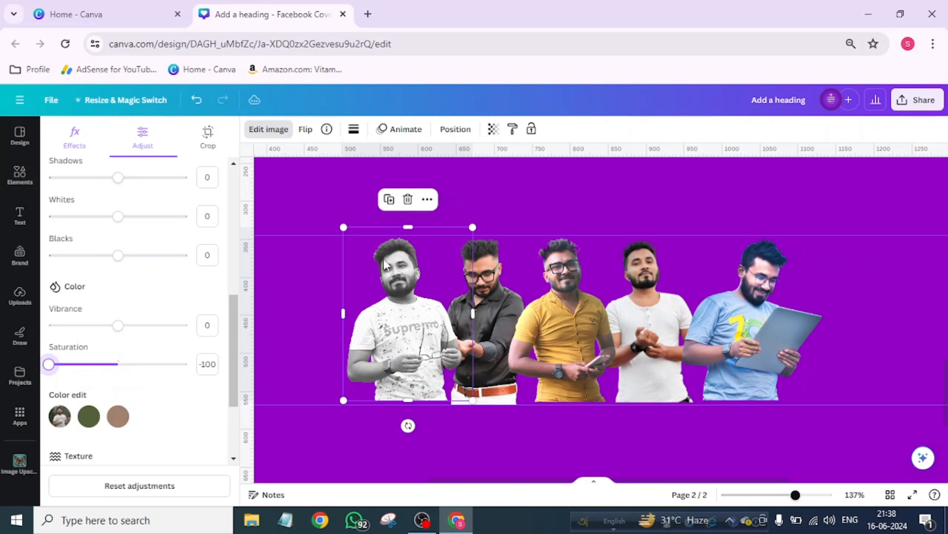
- Adjust the black-shirt cutout to saturation -100, brightness 19 and contrast 16
{"action": "left_click", "coordinate": [489, 273]}
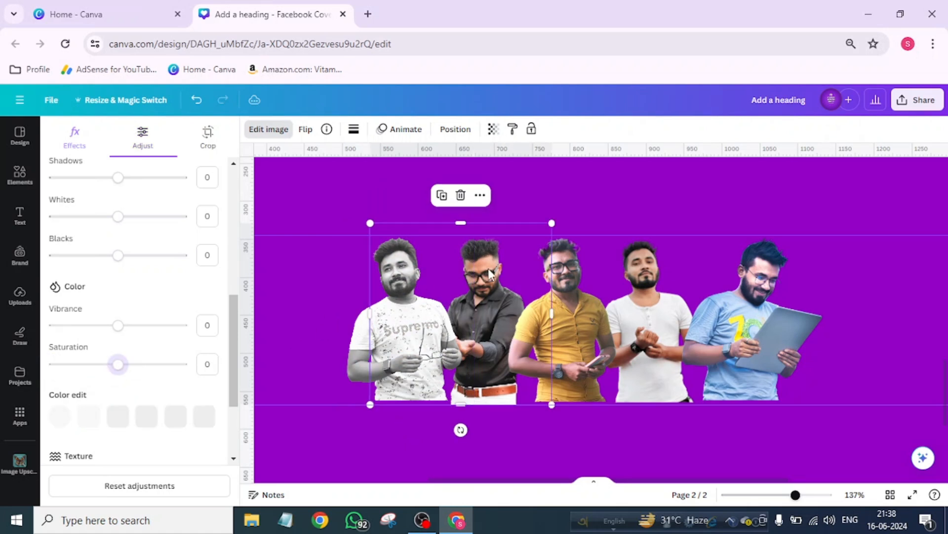
{"action": "left_click", "coordinate": [123, 364]}
{"action": "left_click_drag", "start_coordinate": [52, 371], "coordinate": [19, 373]}
{"action": "scroll", "coordinate": [159, 331], "scroll_direction": "up", "scroll_amount": 4}
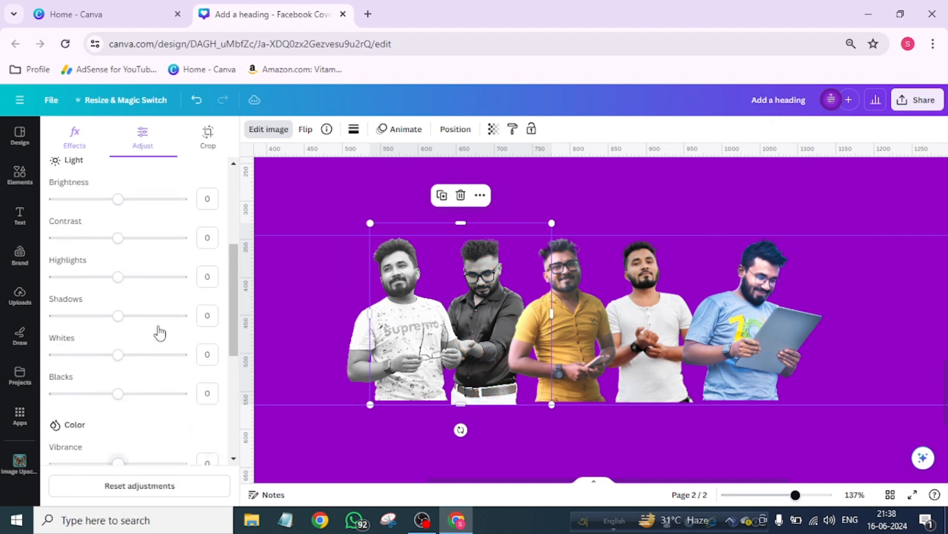
{"action": "scroll", "coordinate": [159, 332], "scroll_direction": "up", "scroll_amount": 1}
{"action": "left_click_drag", "start_coordinate": [119, 269], "coordinate": [131, 269]}
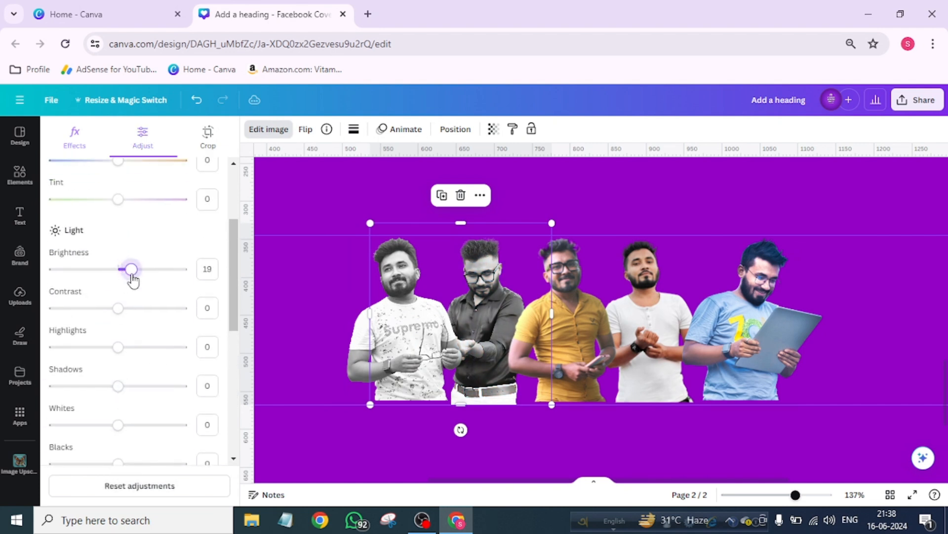
{"action": "left_click_drag", "start_coordinate": [117, 317], "coordinate": [131, 319]}
- Copy the black-shirt cutout's style onto the yellow-shirt cutout, then on to the white T-shirt and tablet cutouts
{"action": "left_click", "coordinate": [568, 309]}
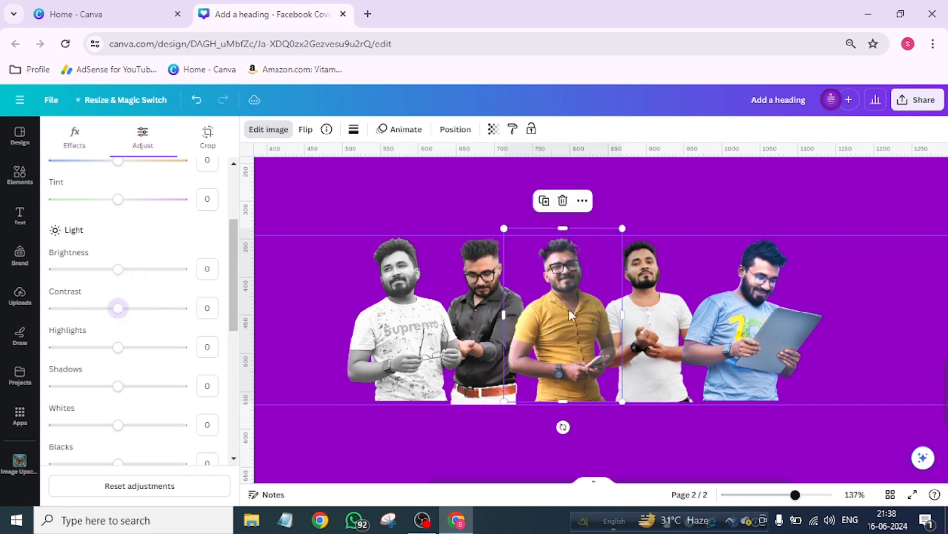
{"action": "left_click", "coordinate": [485, 283]}
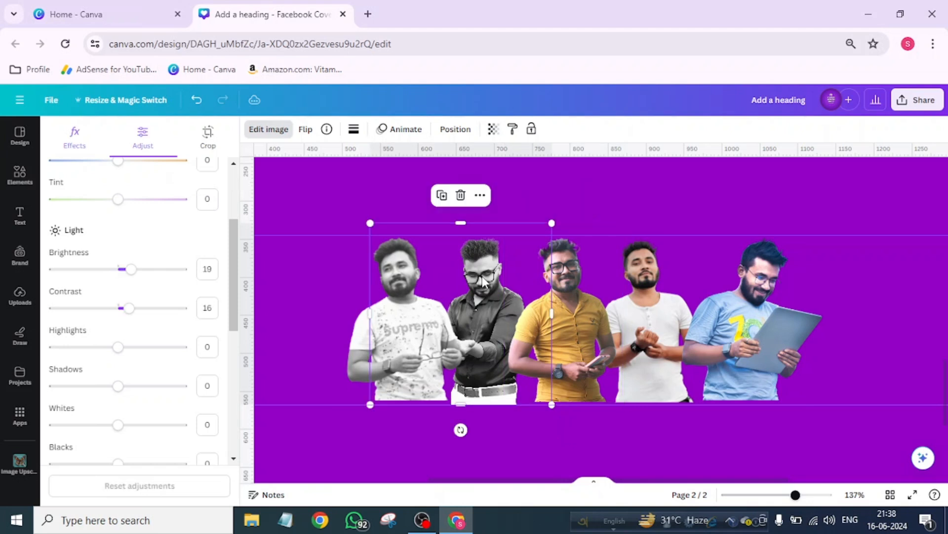
{"action": "left_click", "coordinate": [520, 134]}
{"action": "left_click", "coordinate": [568, 303]}
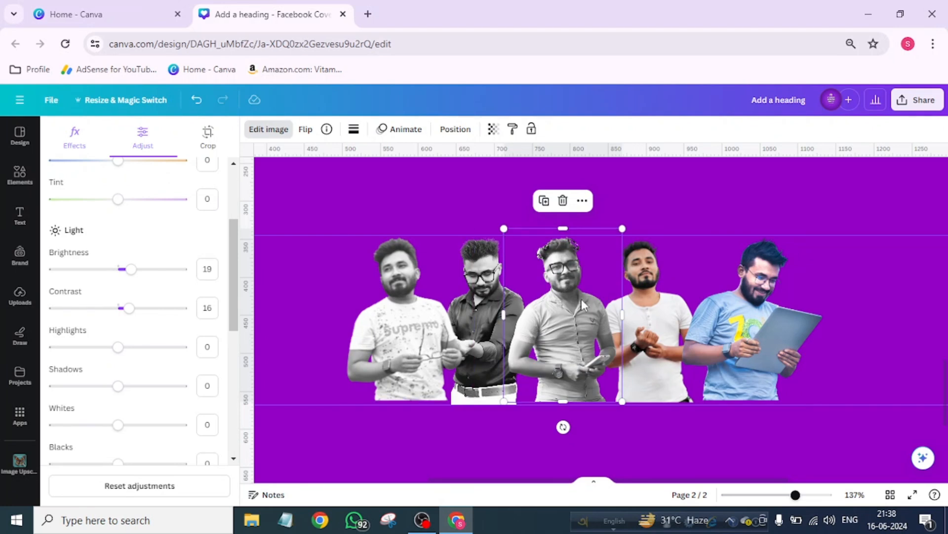
{"action": "left_click", "coordinate": [512, 129]}
{"action": "left_click", "coordinate": [656, 339]}
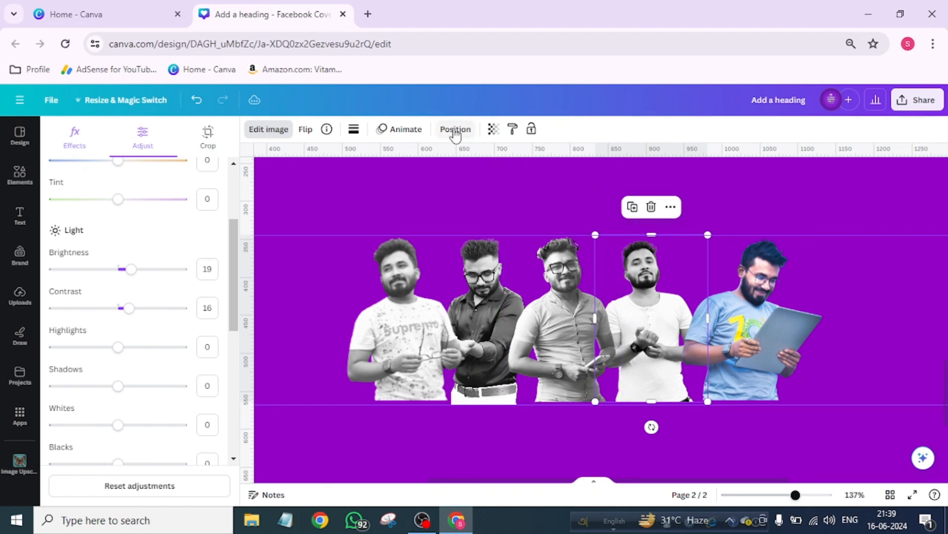
{"action": "left_click", "coordinate": [513, 129]}
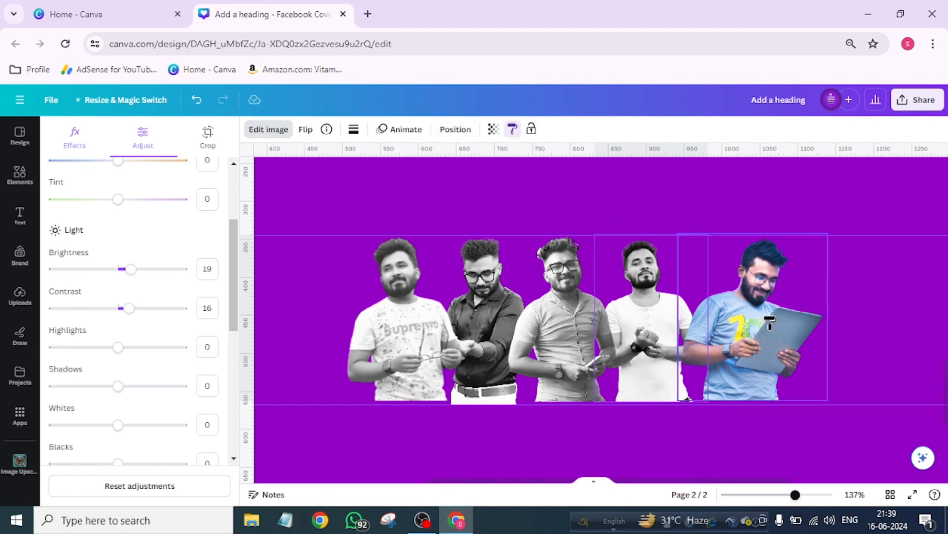
{"action": "left_click", "coordinate": [772, 323]}
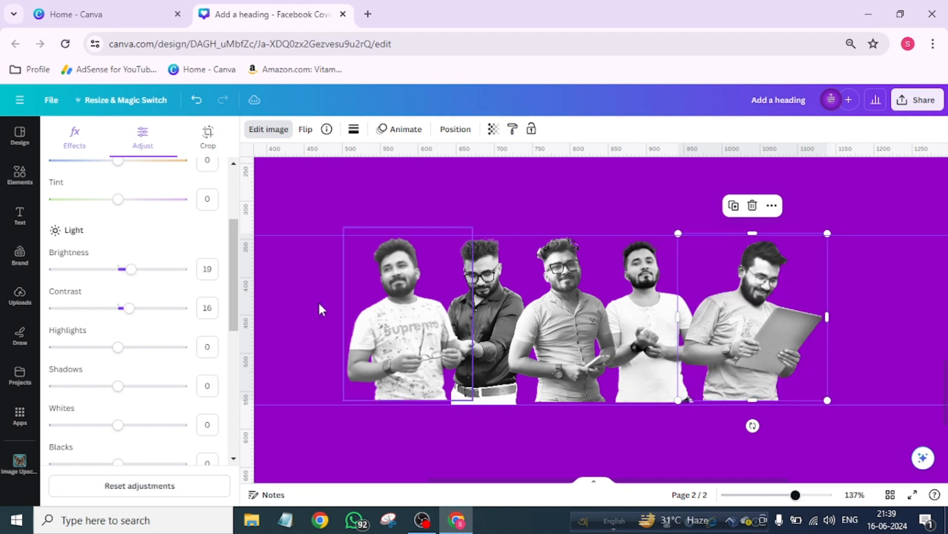
- Set the tablet cutout to contrast 18 and brightness 5, and lower the white T-shirt cutout's brightness to 2
{"action": "mouse_move", "coordinate": [129, 309]}
{"action": "left_mouse_down"}
{"action": "mouse_move", "coordinate": [140, 311]}
{"action": "mouse_move", "coordinate": [129, 309]}
{"action": "left_mouse_up"}
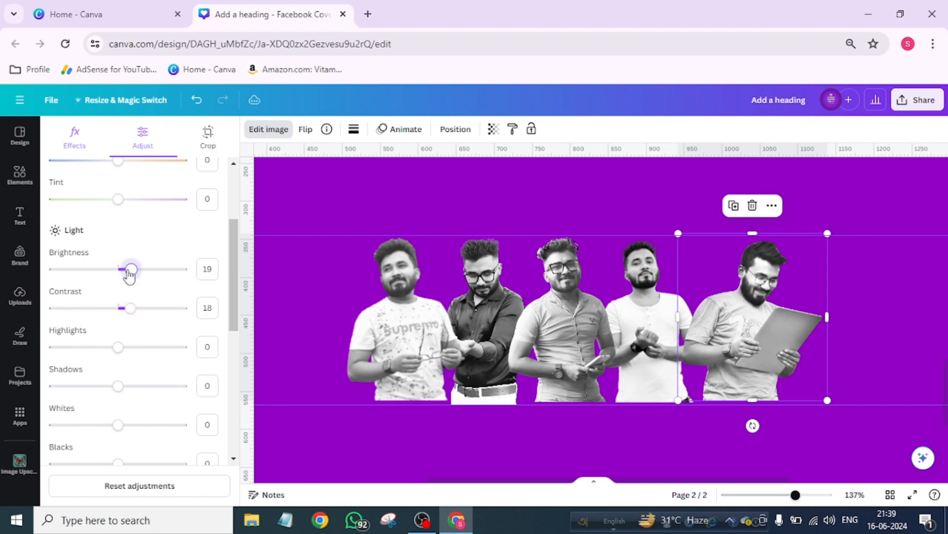
{"action": "left_click_drag", "start_coordinate": [128, 271], "coordinate": [124, 285]}
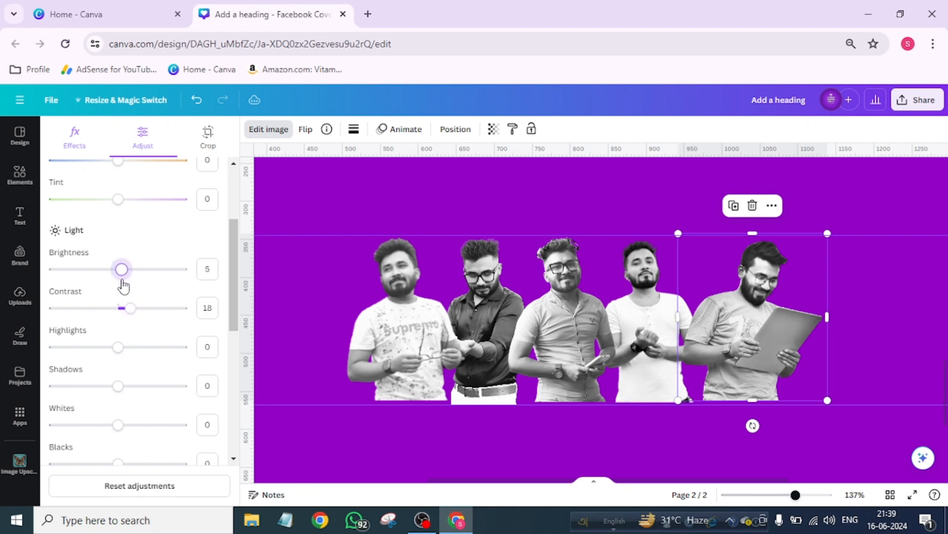
{"action": "left_click", "coordinate": [669, 304]}
{"action": "left_click_drag", "start_coordinate": [138, 275], "coordinate": [122, 280]}
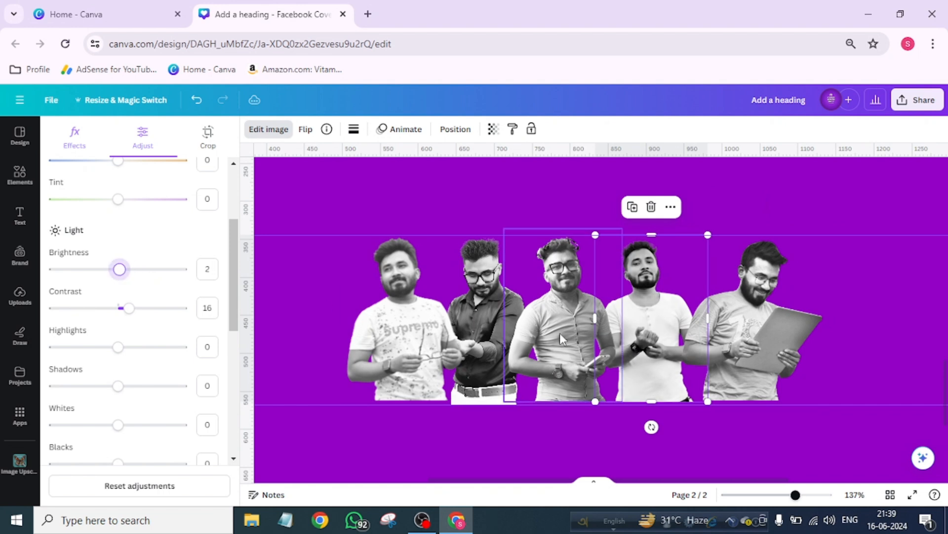
{"action": "left_click", "coordinate": [332, 315]}
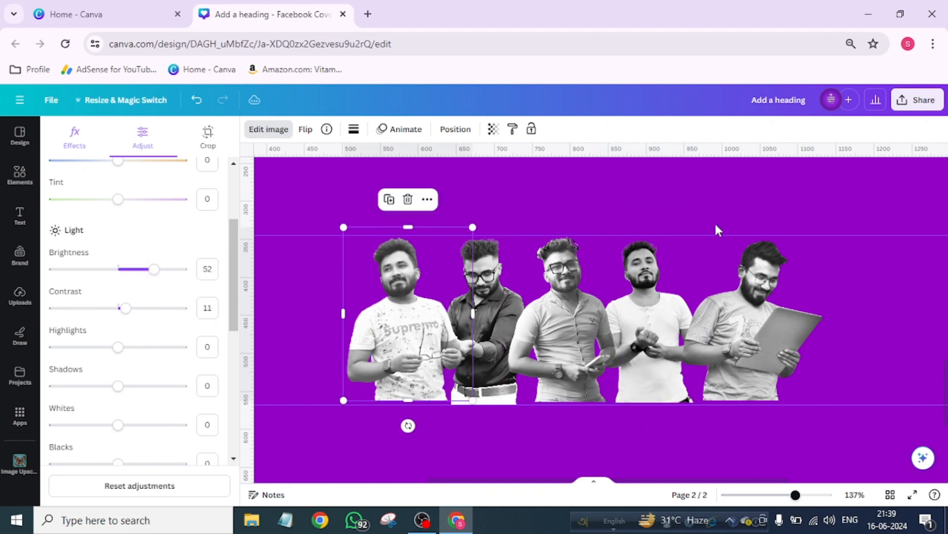
{"action": "left_click", "coordinate": [705, 213]}
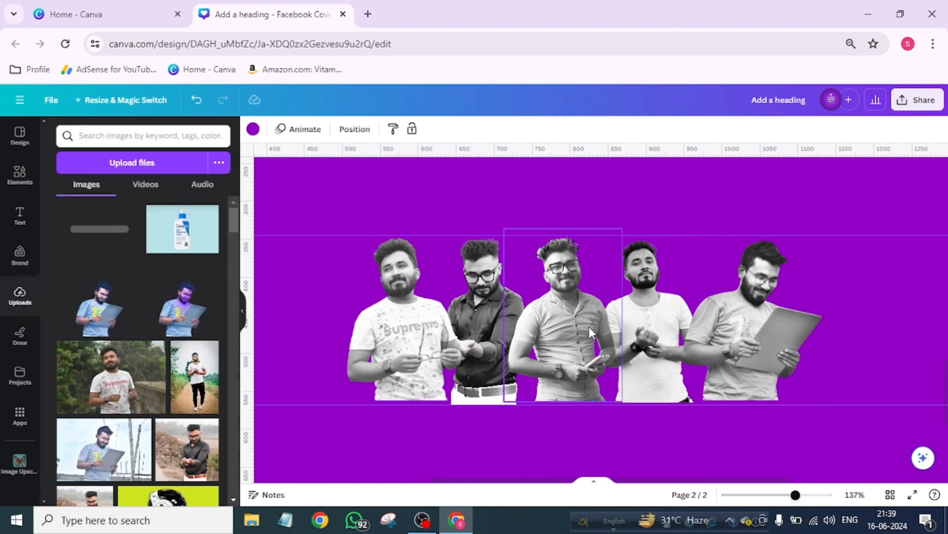
- Place a vertical guide between the Supreme T-shirt and black-shirt figures, and enlarge the Supreme T-shirt cutout slightly to meet the lower guide
{"action": "scroll", "coordinate": [589, 327], "scroll_direction": "down", "scroll_amount": 2}
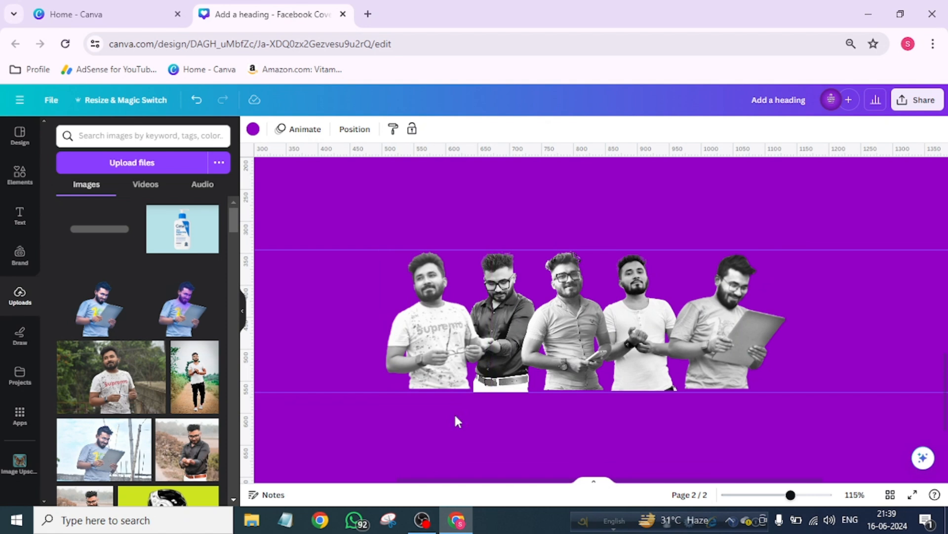
{"action": "left_click_drag", "start_coordinate": [252, 367], "coordinate": [468, 426]}
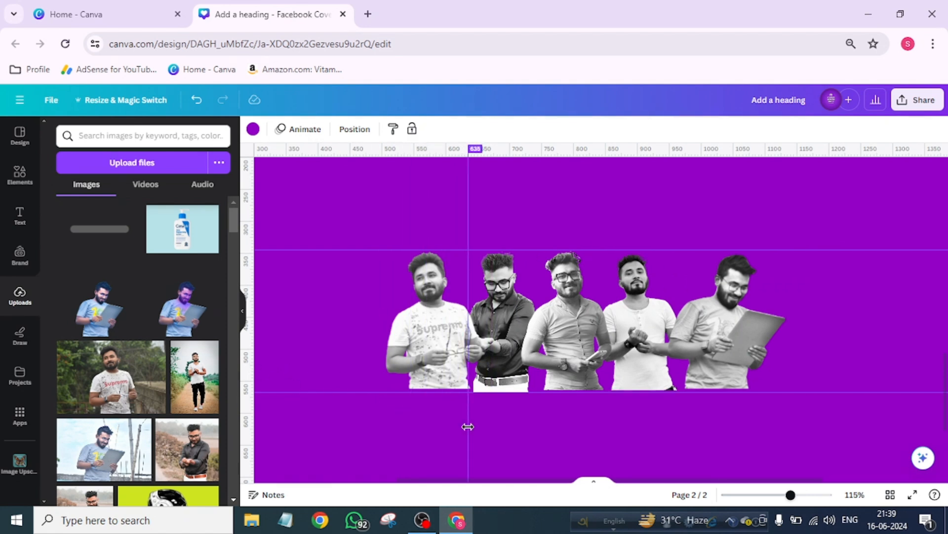
{"action": "left_click", "coordinate": [448, 332]}
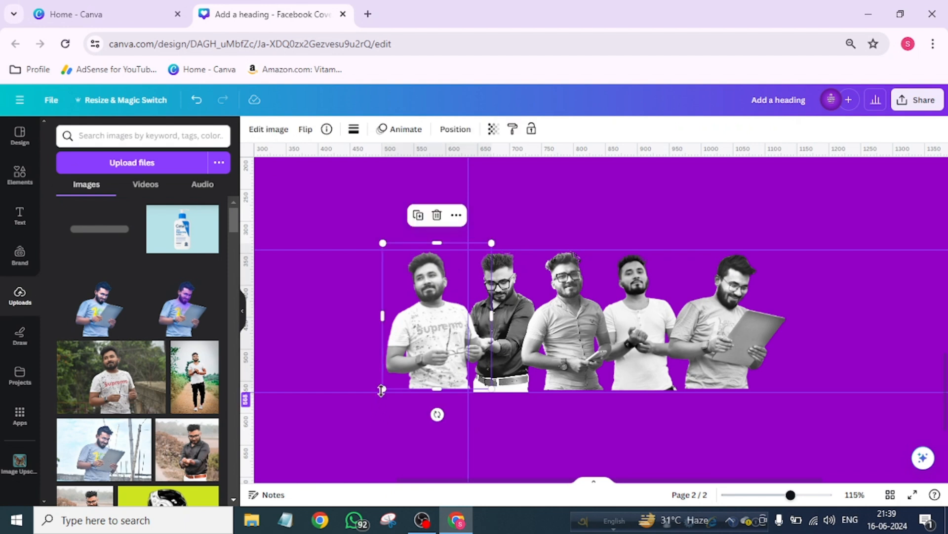
{"action": "left_click_drag", "start_coordinate": [382, 390], "coordinate": [380, 391]}
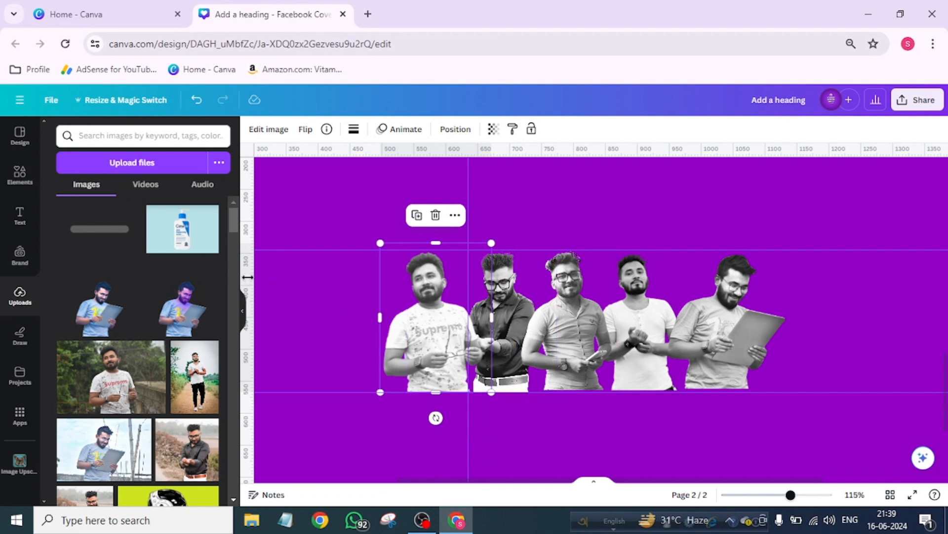
{"action": "mouse_move", "coordinate": [248, 277]}
{"action": "left_mouse_down"}
{"action": "mouse_move", "coordinate": [378, 296]}
{"action": "mouse_move", "coordinate": [529, 353]}
{"action": "mouse_move", "coordinate": [537, 368]}
{"action": "mouse_move", "coordinate": [242, 379]}
{"action": "left_mouse_up"}
{"action": "left_click", "coordinate": [374, 445]}
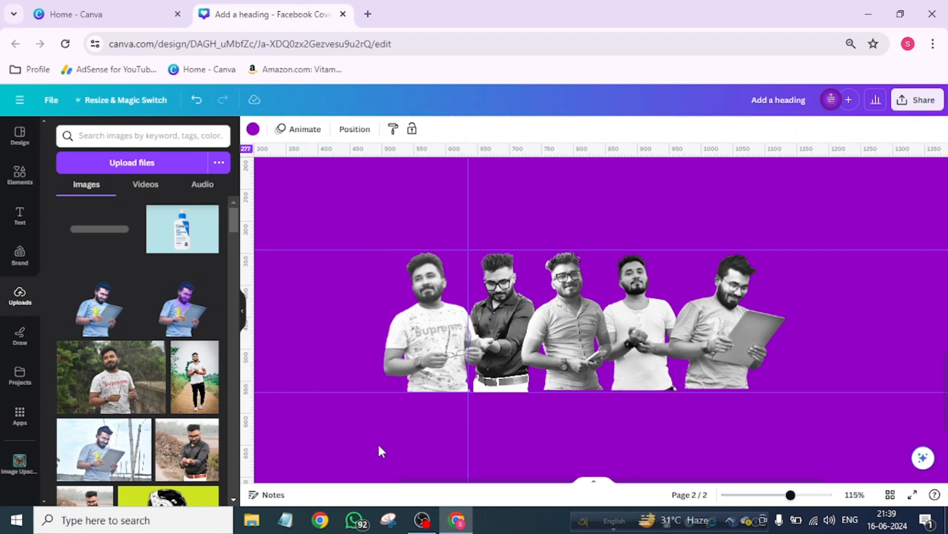
- Add a grey rectangle below the row, starting at the vertical guide and lower guide, and reduce it to a short bar
{"action": "key", "text": "r"}
{"action": "left_click", "coordinate": [400, 408]}
{"action": "left_click_drag", "start_coordinate": [549, 310], "coordinate": [519, 463]}
{"action": "scroll", "coordinate": [625, 433], "scroll_direction": "down", "scroll_amount": 3}
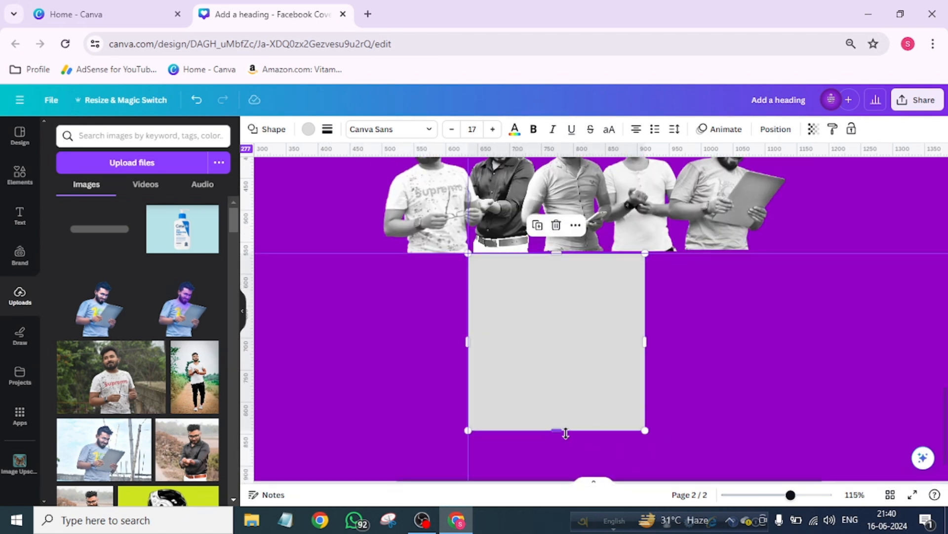
{"action": "left_click_drag", "start_coordinate": [553, 430], "coordinate": [550, 290]}
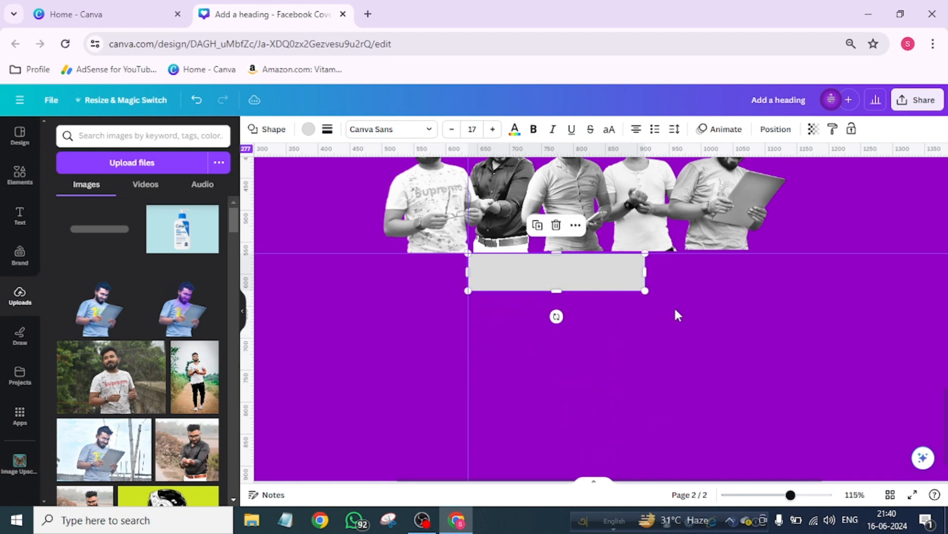
{"action": "scroll", "coordinate": [673, 316], "scroll_direction": "up", "scroll_amount": 2}
- Narrow the bar to the black-shirt figure's width and shift it along the row twice, adding vertical guides at its edges for equal columns
{"action": "left_click_drag", "start_coordinate": [644, 341], "coordinate": [541, 347]}
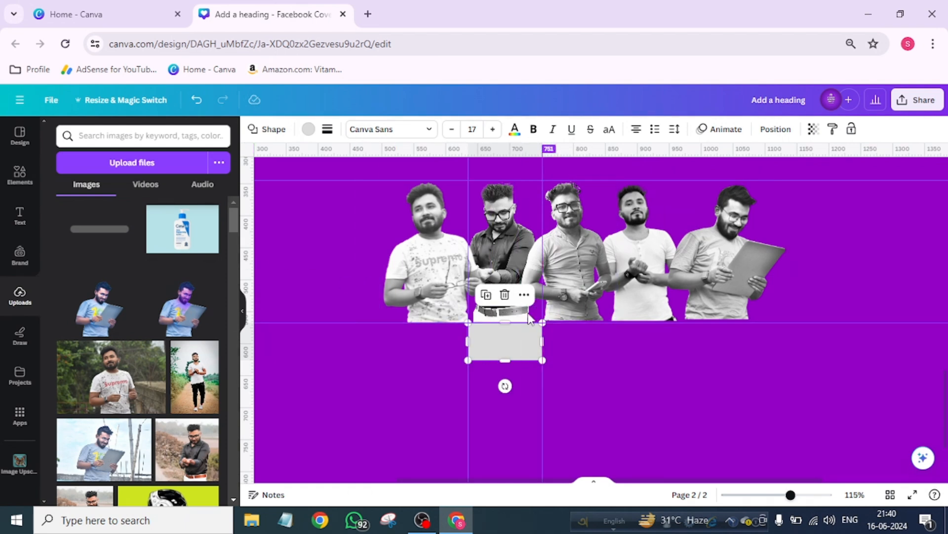
{"action": "left_click_drag", "start_coordinate": [504, 354], "coordinate": [576, 349]}
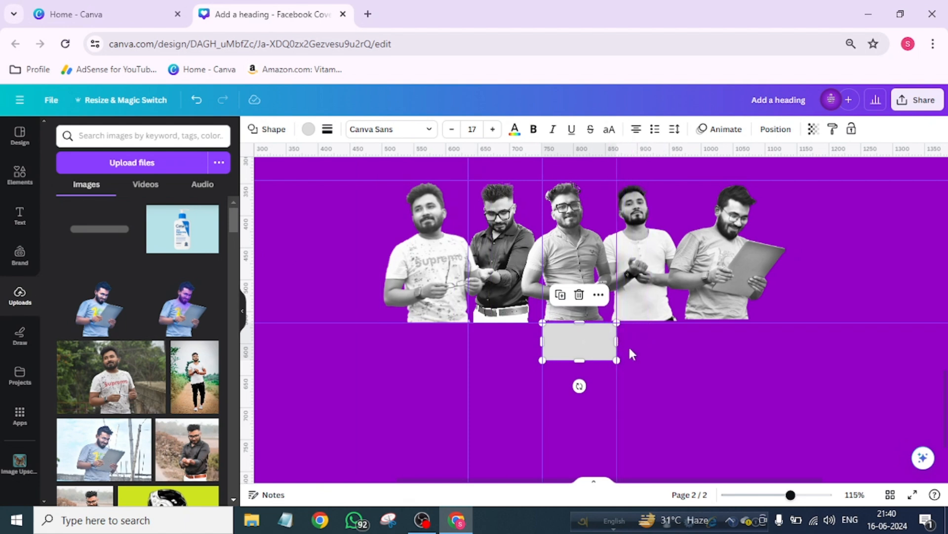
{"action": "left_click_drag", "start_coordinate": [566, 352], "coordinate": [640, 350]}
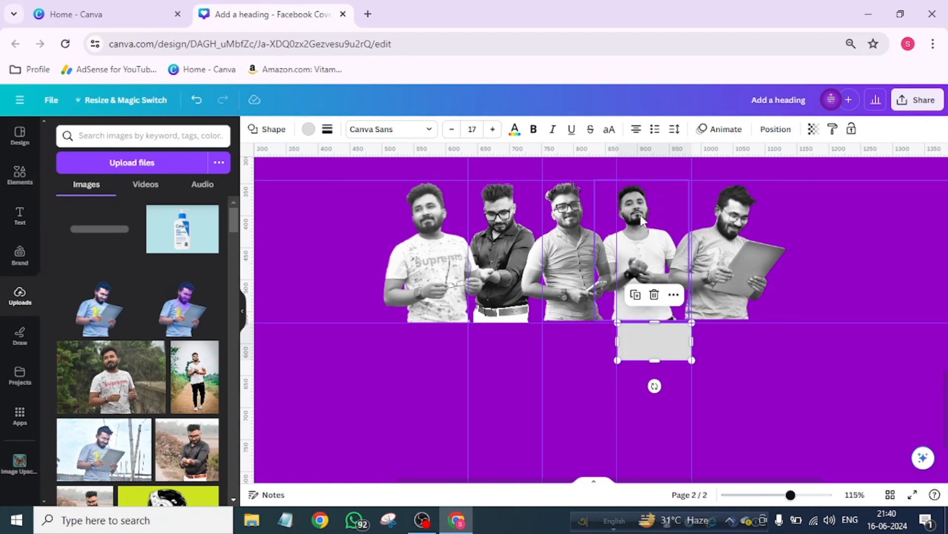
- Shift and enlarge the white T-shirt cutout to fit its column, and crop the Supreme T-shirt cutout's side to the first vertical guide
{"action": "left_click_drag", "start_coordinate": [643, 214], "coordinate": [649, 217]}
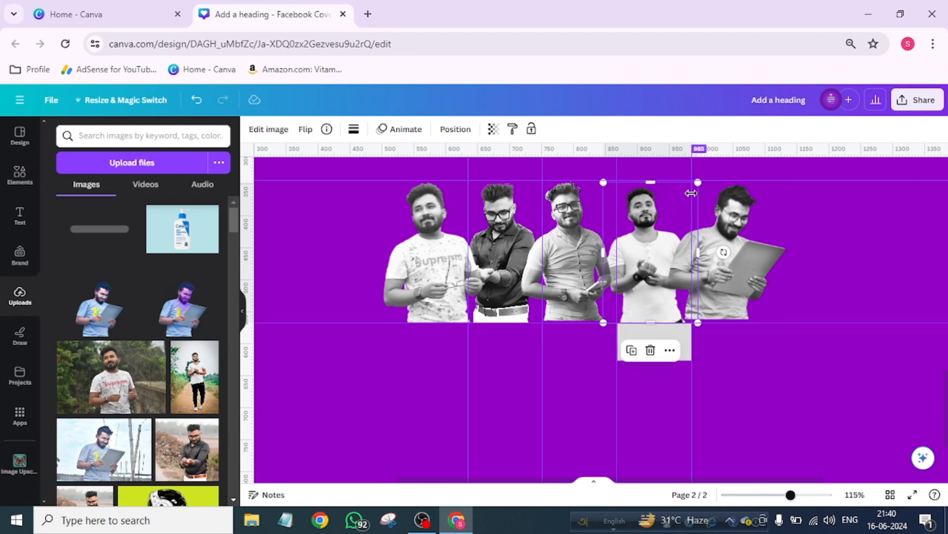
{"action": "left_click_drag", "start_coordinate": [698, 183], "coordinate": [703, 173]}
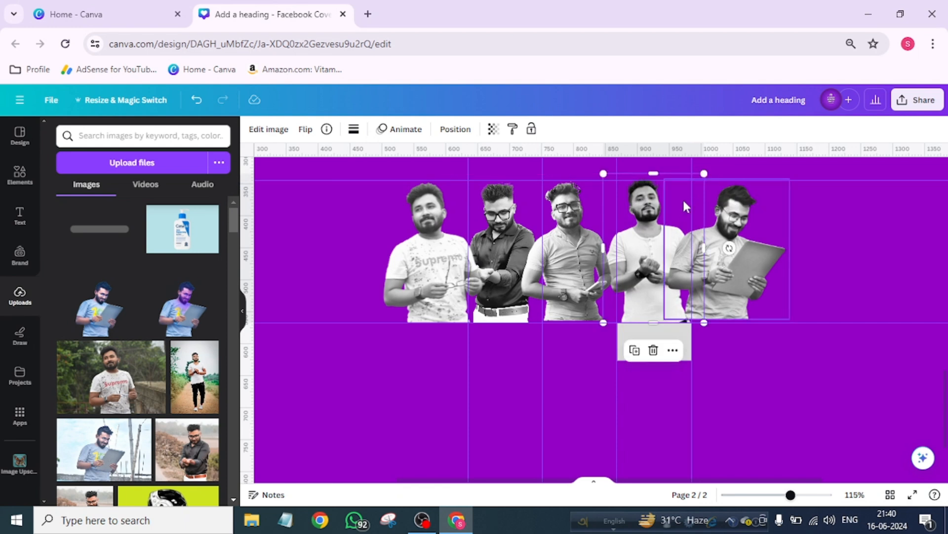
{"action": "left_click", "coordinate": [431, 277]}
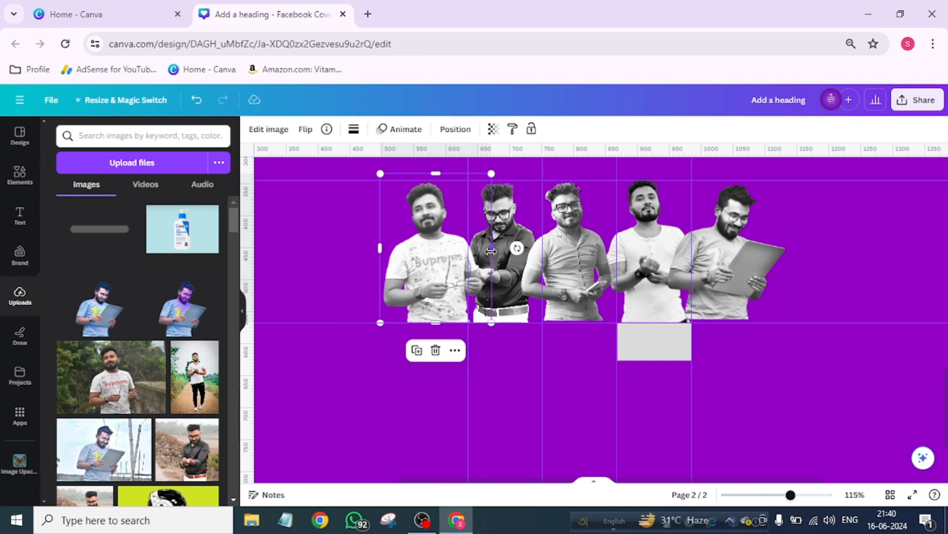
{"action": "left_click_drag", "start_coordinate": [491, 251], "coordinate": [468, 270]}
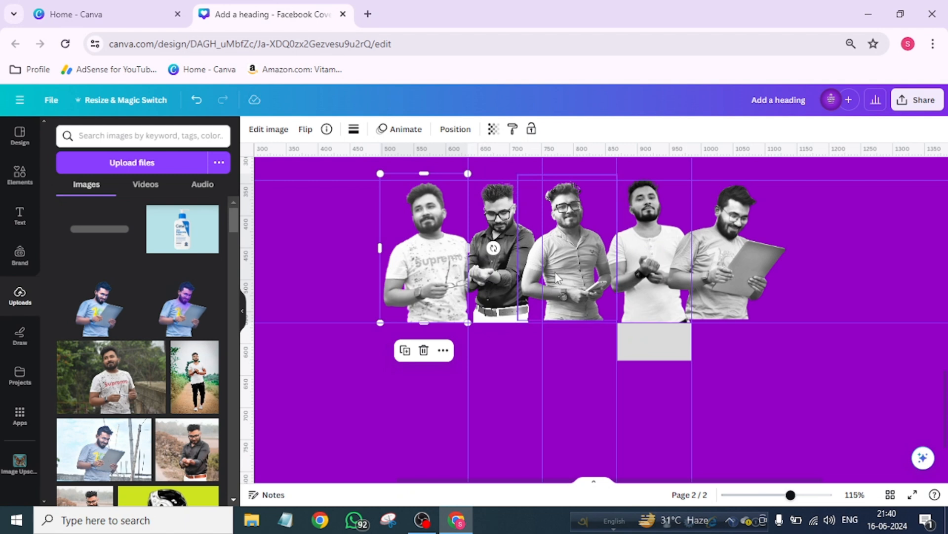
- Crop the centre cutout's side to the second vertical guide, and enlarge the black-shirt cutout, trimming its bottom at the lower guide
{"action": "left_click", "coordinate": [557, 278]}
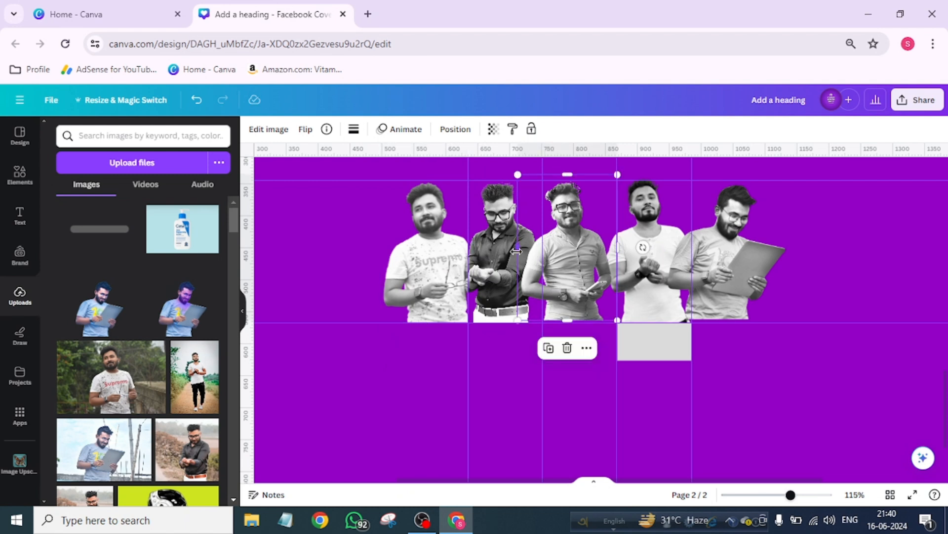
{"action": "left_click_drag", "start_coordinate": [516, 251], "coordinate": [540, 252]}
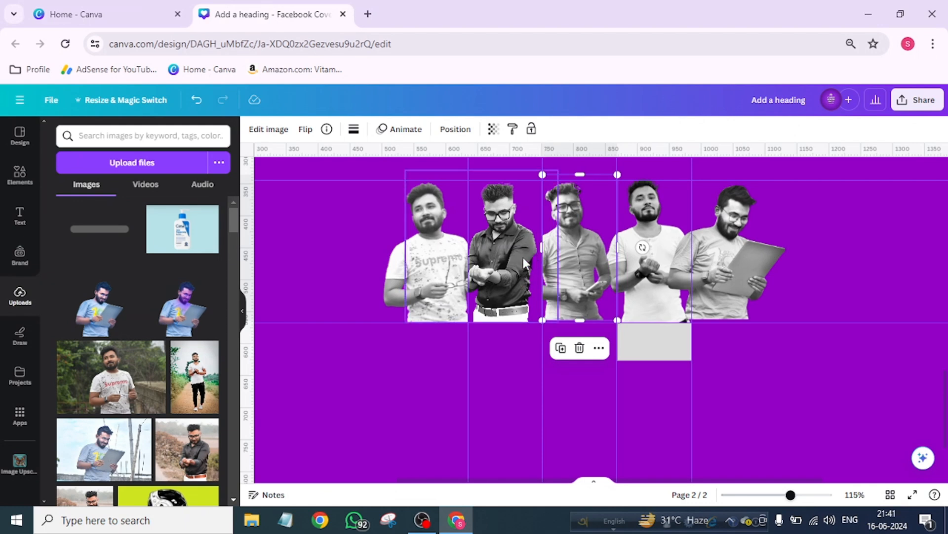
{"action": "left_click", "coordinate": [521, 254]}
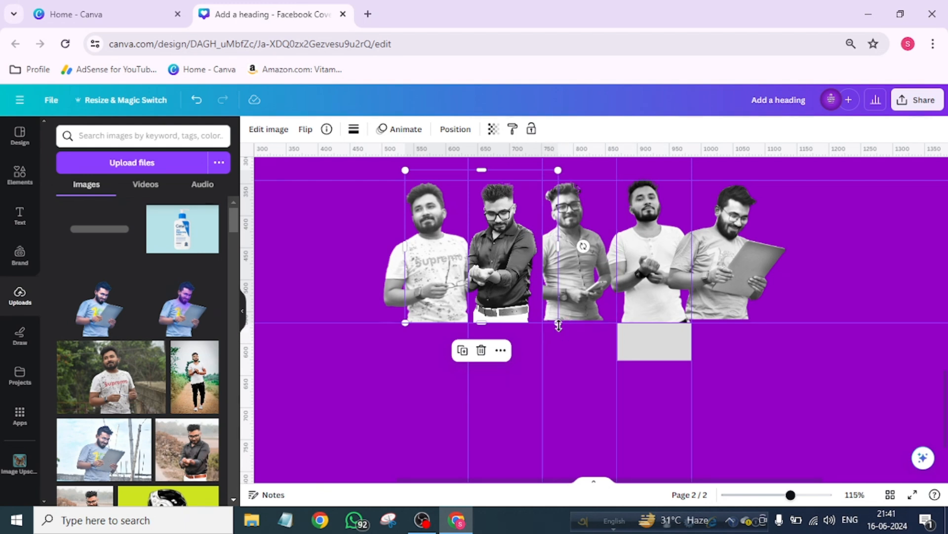
{"action": "left_click_drag", "start_coordinate": [564, 329], "coordinate": [570, 339]}
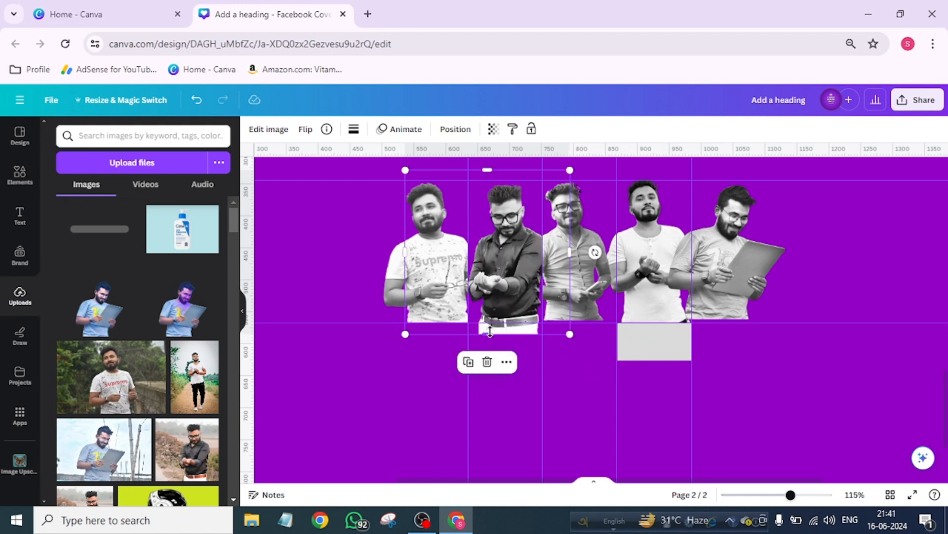
{"action": "left_click_drag", "start_coordinate": [489, 332], "coordinate": [488, 319]}
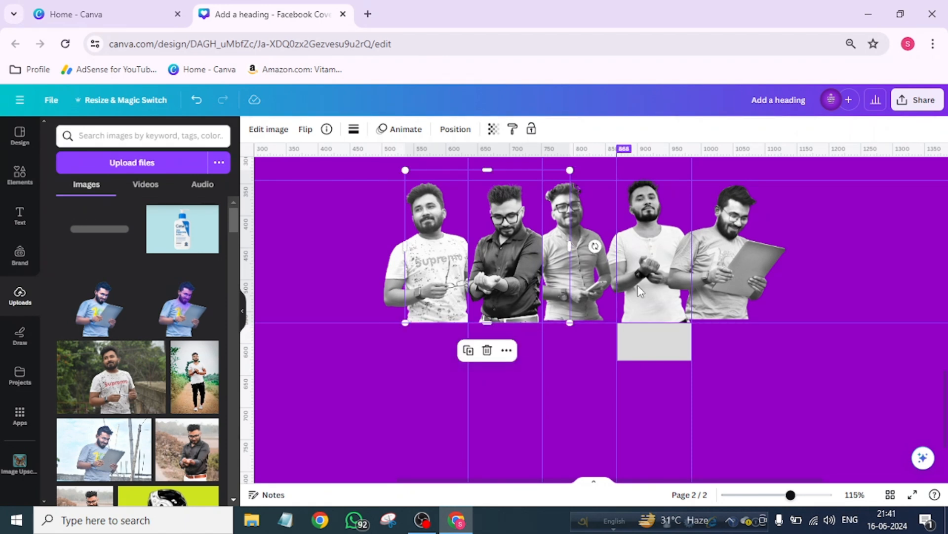
- Crop the white T-shirt cutout's side to the third vertical guide, and enlarge the centre cutout to fill its column, trimming it at the guides
{"action": "left_click", "coordinate": [639, 254]}
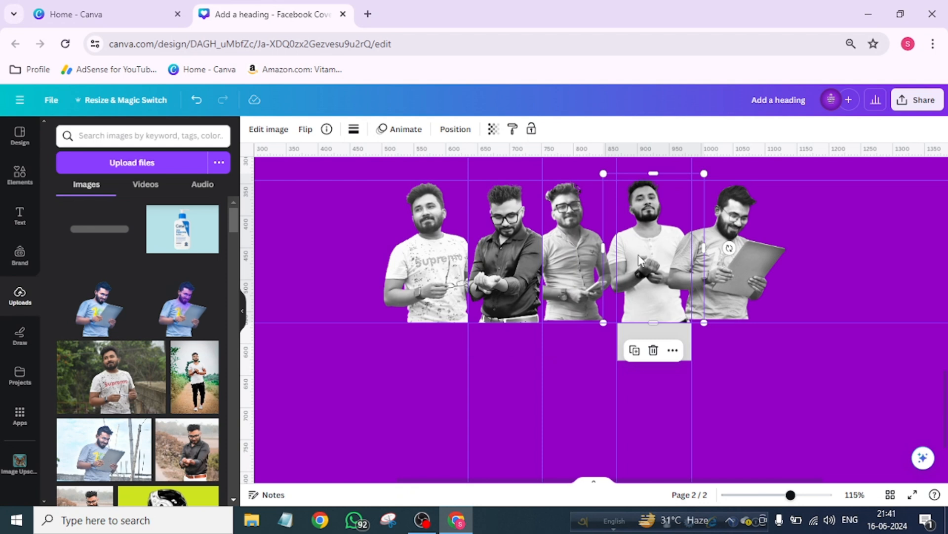
{"action": "left_click_drag", "start_coordinate": [602, 247], "coordinate": [615, 237]}
{"action": "left_click", "coordinate": [603, 257]}
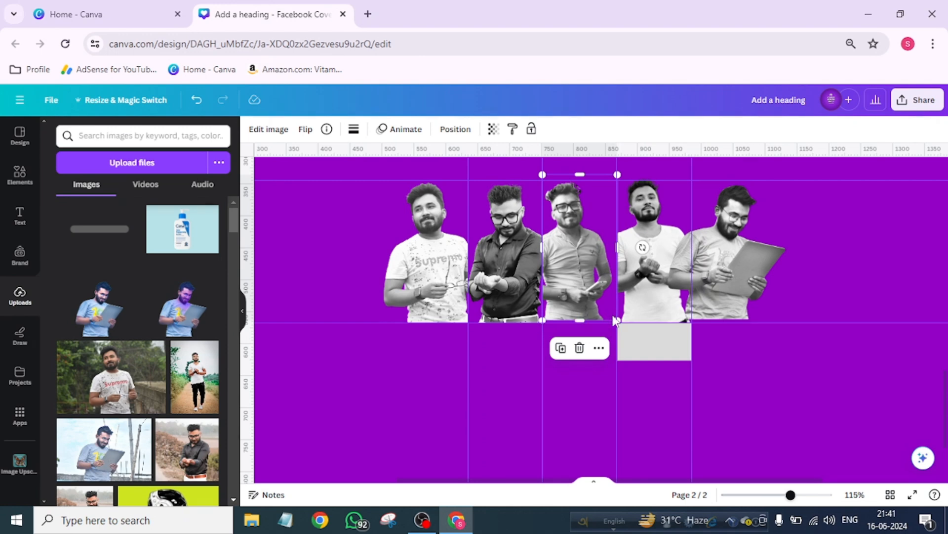
{"action": "scroll", "coordinate": [615, 320], "scroll_direction": "up", "scroll_amount": 5}
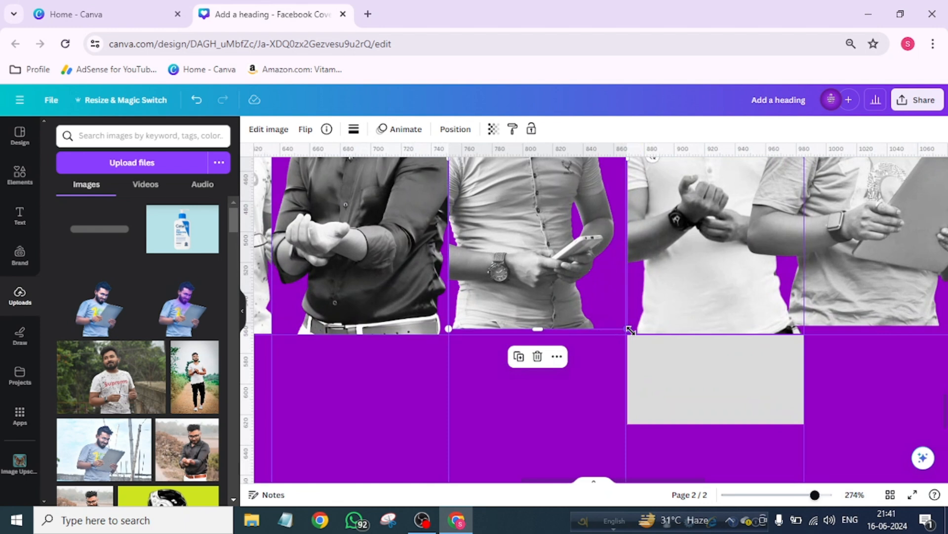
{"action": "left_click_drag", "start_coordinate": [630, 330], "coordinate": [660, 380]}
{"action": "left_click_drag", "start_coordinate": [557, 379], "coordinate": [544, 335]}
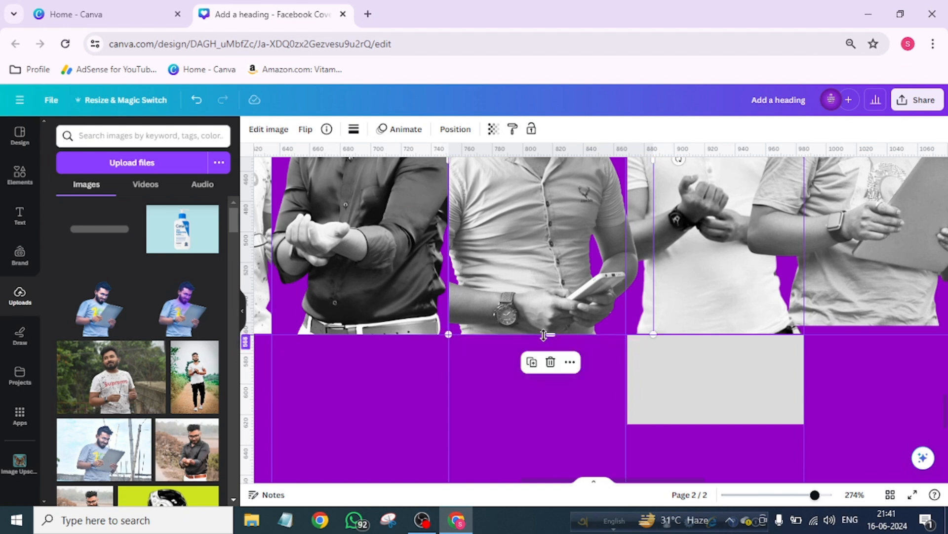
{"action": "scroll", "coordinate": [648, 242], "scroll_direction": "up", "scroll_amount": 3}
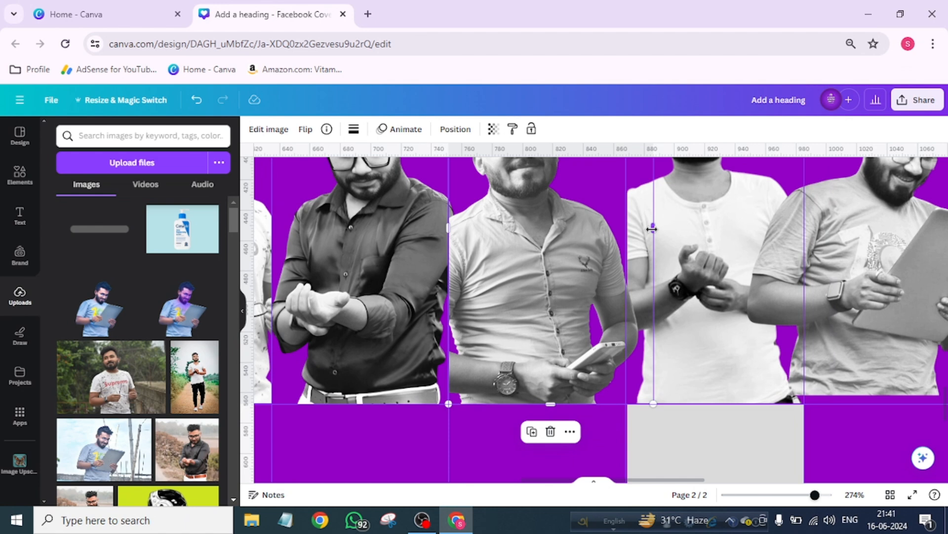
{"action": "left_click_drag", "start_coordinate": [652, 228], "coordinate": [627, 254]}
- Crop the side of the cutout holding the laptop to the fourth vertical guide and lower it onto the lower guide
{"action": "scroll", "coordinate": [525, 274], "scroll_direction": "down", "scroll_amount": 5}
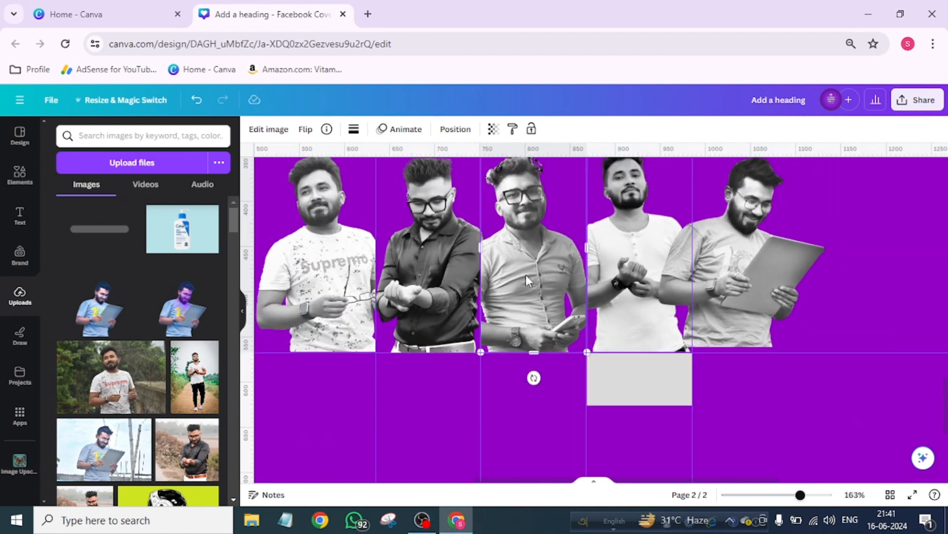
{"action": "left_click", "coordinate": [748, 268]}
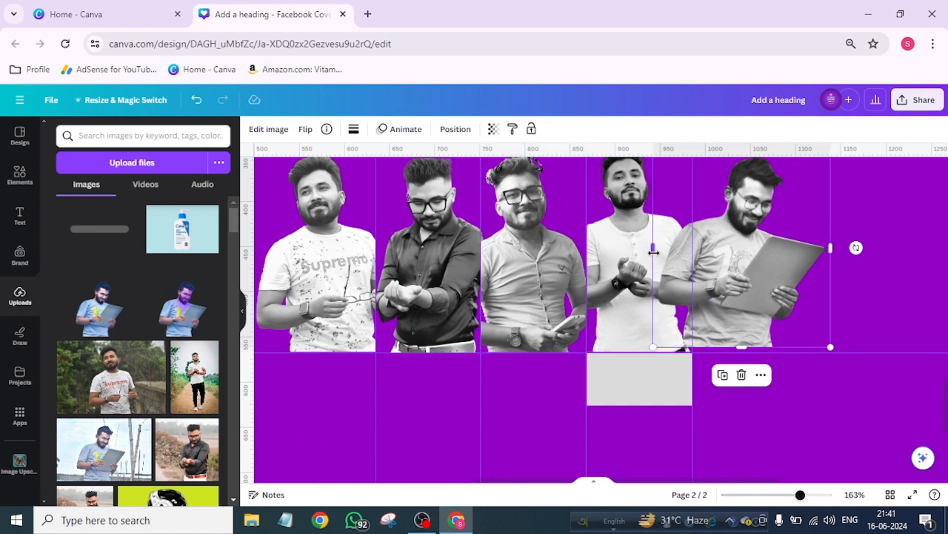
{"action": "left_click_drag", "start_coordinate": [654, 251], "coordinate": [698, 252]}
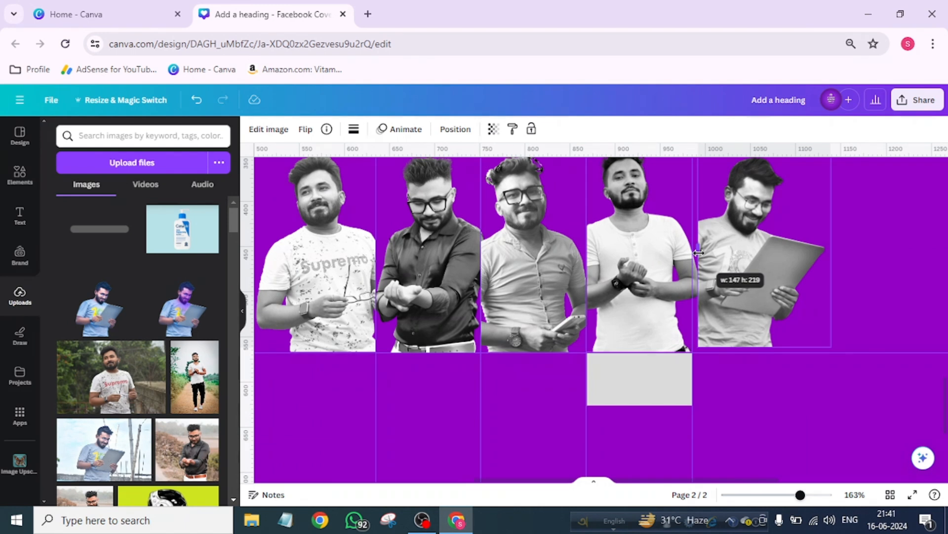
{"action": "left_click_drag", "start_coordinate": [698, 252], "coordinate": [693, 261]}
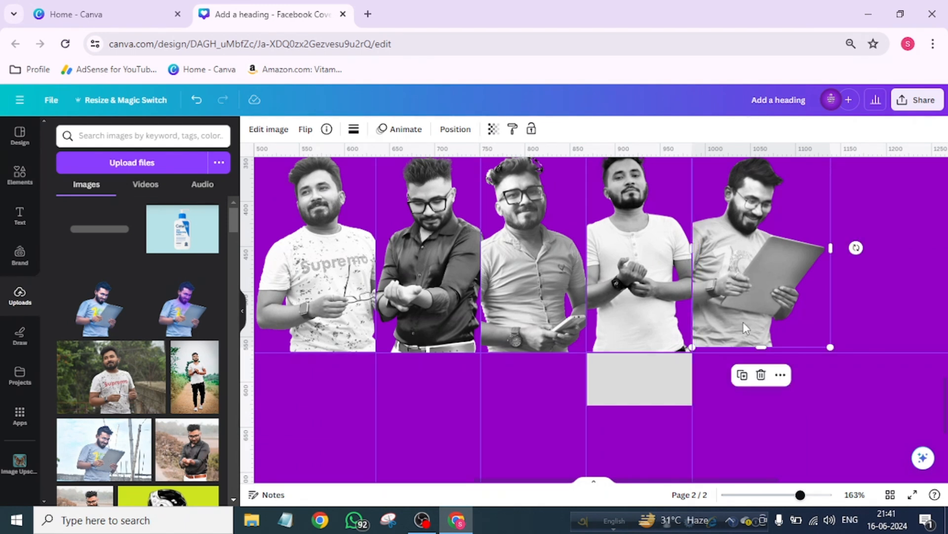
{"action": "left_click_drag", "start_coordinate": [743, 323], "coordinate": [744, 328]}
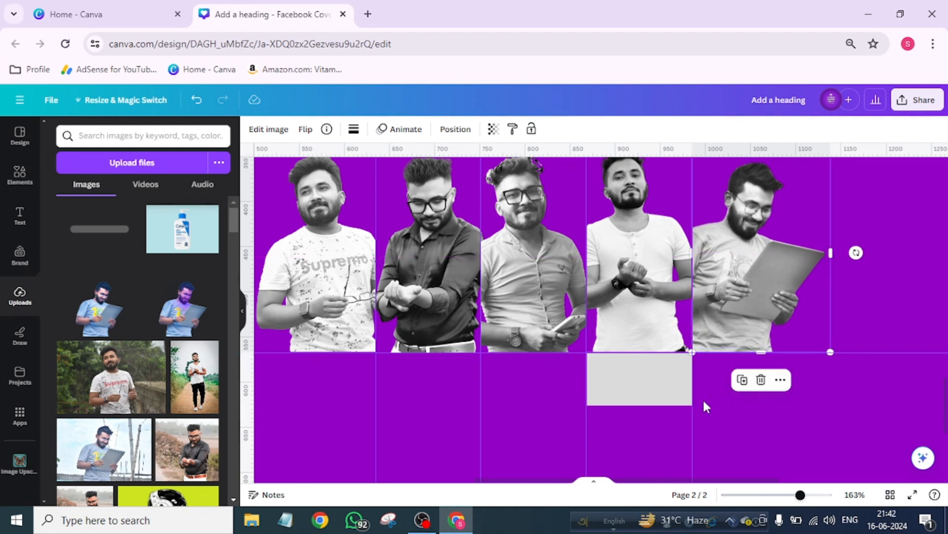
- Delete the grey measuring bar below the row of portraits
{"action": "left_click", "coordinate": [607, 395]}
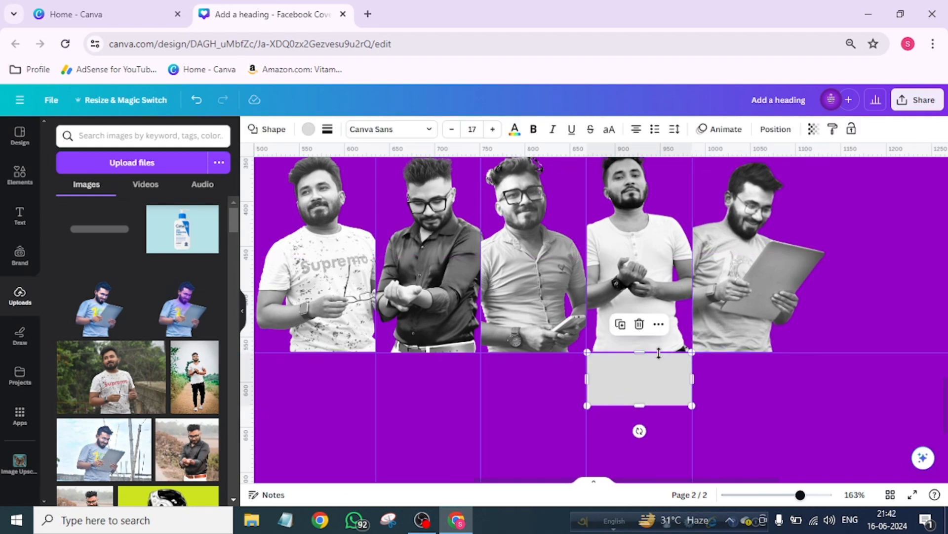
{"action": "left_click", "coordinate": [639, 323]}
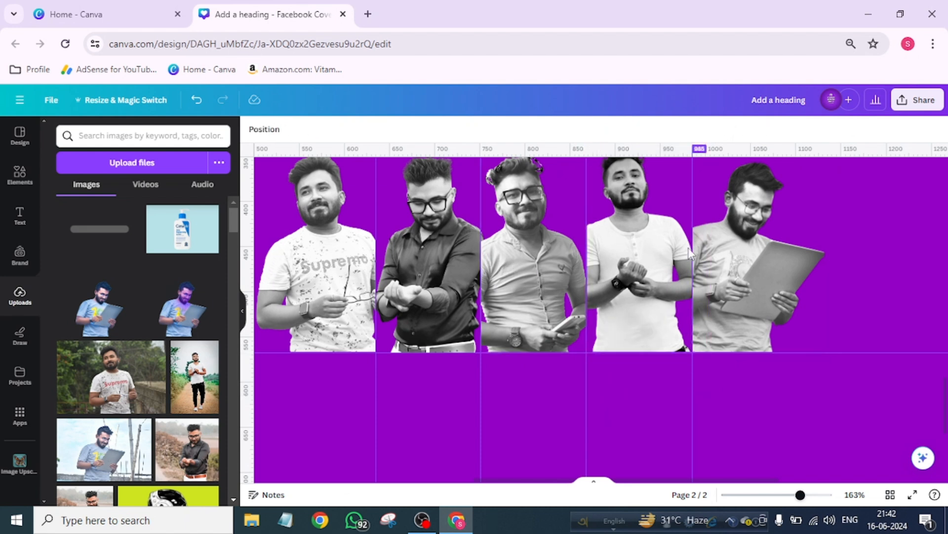
{"action": "left_click", "coordinate": [524, 257]}
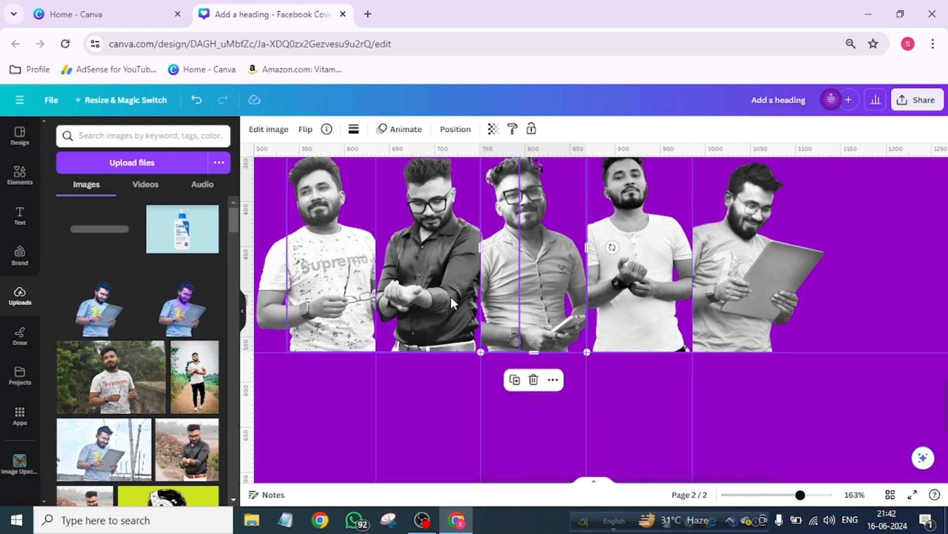
{"action": "scroll", "coordinate": [575, 292], "scroll_direction": "down", "scroll_amount": 3}
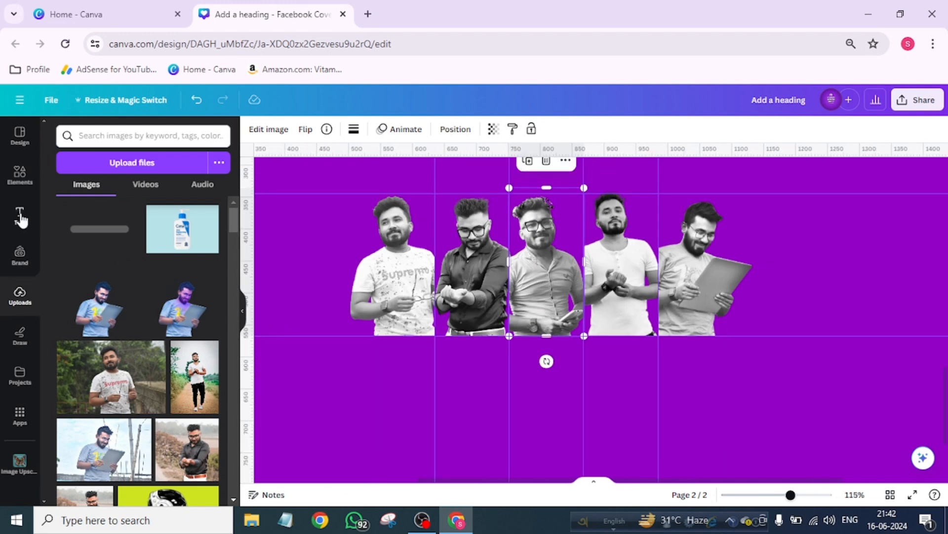
- Search the graphics for "light" and add the thin horizontal light streak beneath the row of portraits
{"action": "left_click", "coordinate": [14, 184]}
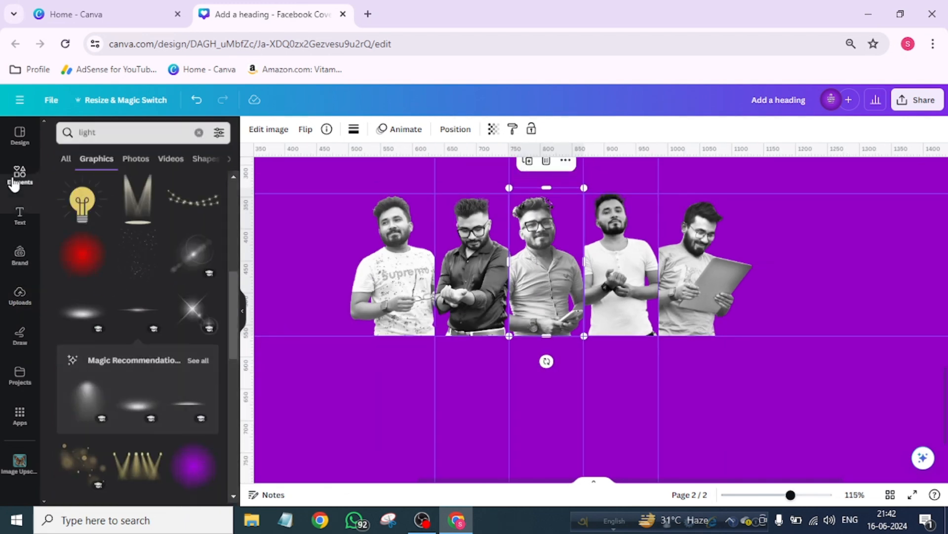
{"action": "left_click", "coordinate": [68, 135]}
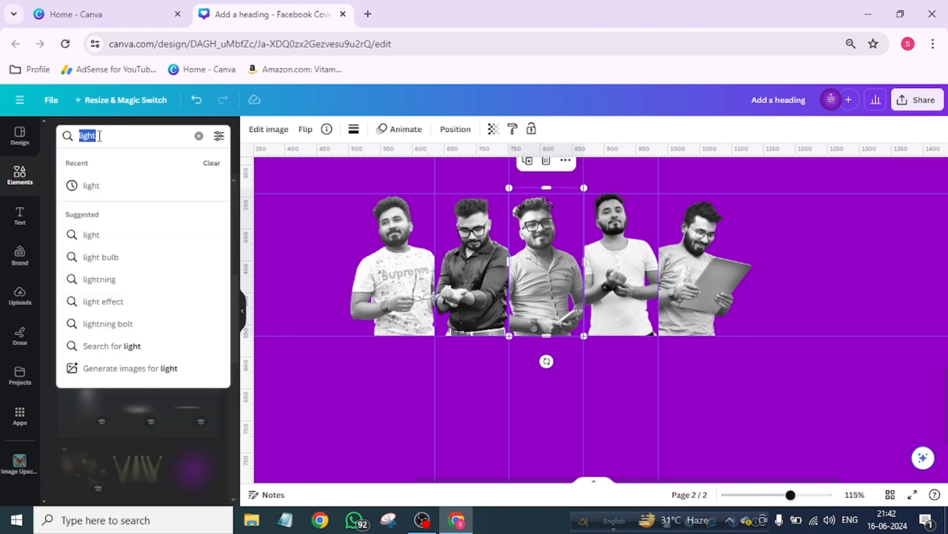
{"action": "key", "text": "Return"}
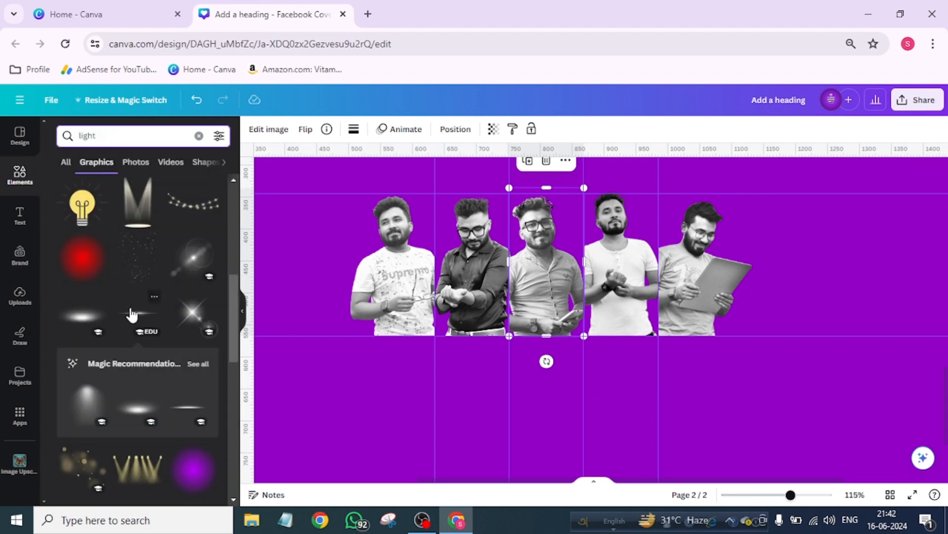
{"action": "left_click_drag", "start_coordinate": [232, 298], "coordinate": [226, 199]}
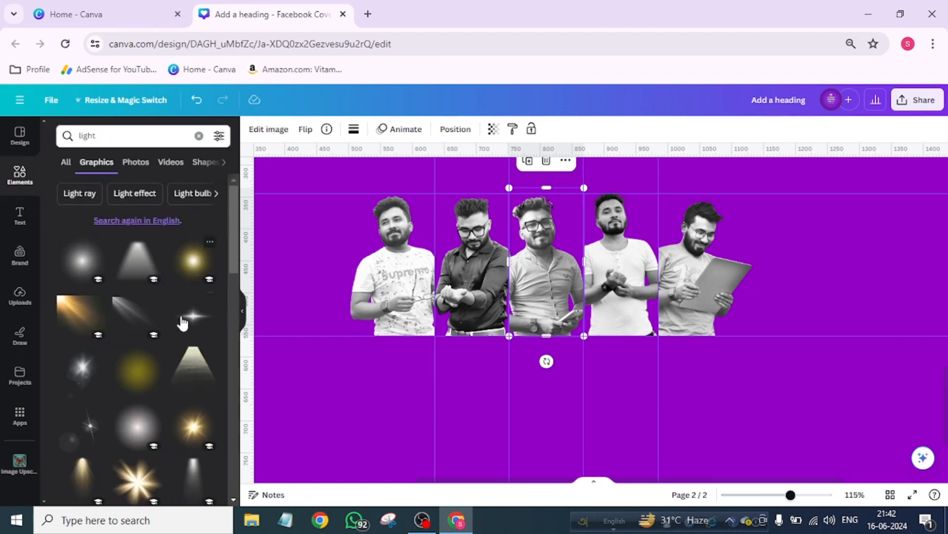
{"action": "scroll", "coordinate": [171, 381], "scroll_direction": "down", "scroll_amount": 5}
{"action": "scroll", "coordinate": [171, 383], "scroll_direction": "down", "scroll_amount": 6}
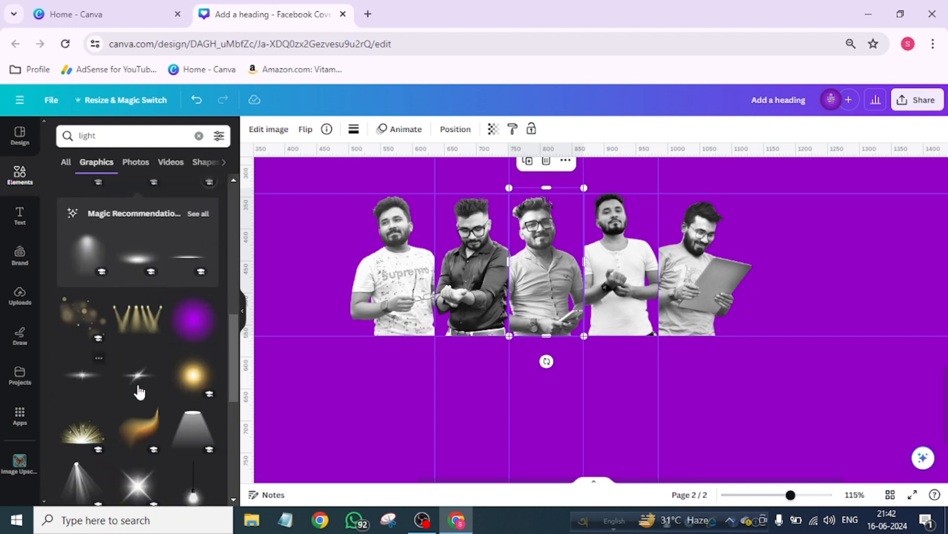
{"action": "scroll", "coordinate": [155, 341], "scroll_direction": "up", "scroll_amount": 1}
{"action": "scroll", "coordinate": [148, 306], "scroll_direction": "up", "scroll_amount": 1}
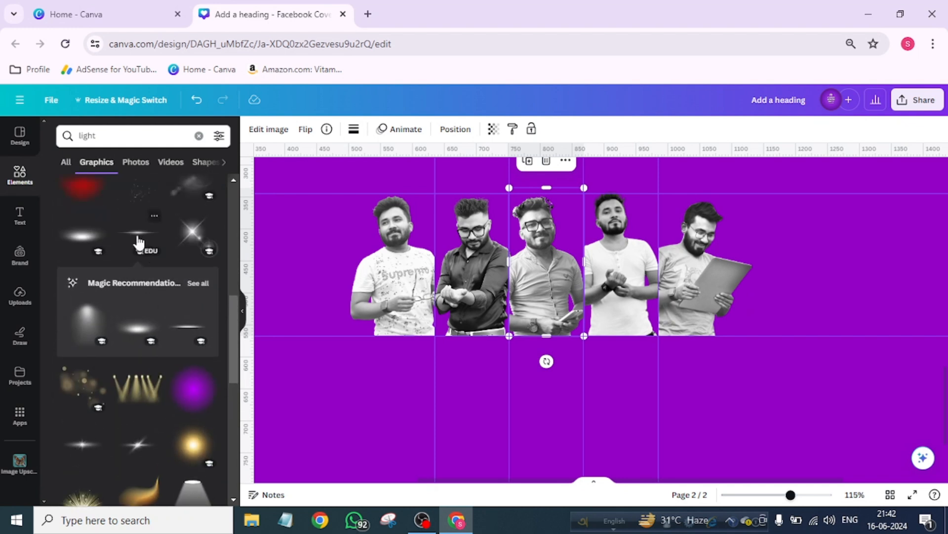
{"action": "left_click_drag", "start_coordinate": [139, 242], "coordinate": [559, 348]}
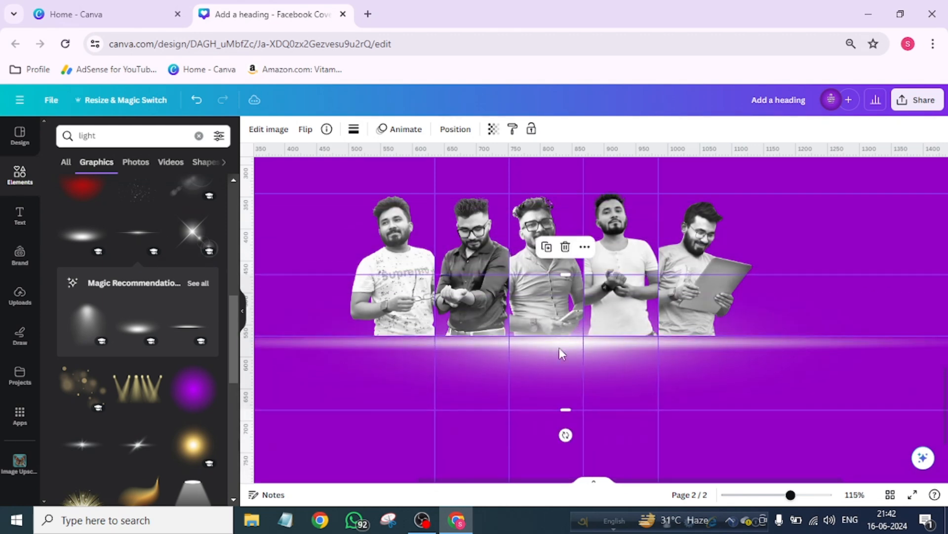
- Rotate the light streak to vertical, shrink it, and centre it on the guide between the Supreme T-shirt and black-shirt figures
{"action": "scroll", "coordinate": [559, 348], "scroll_direction": "down", "scroll_amount": 3}
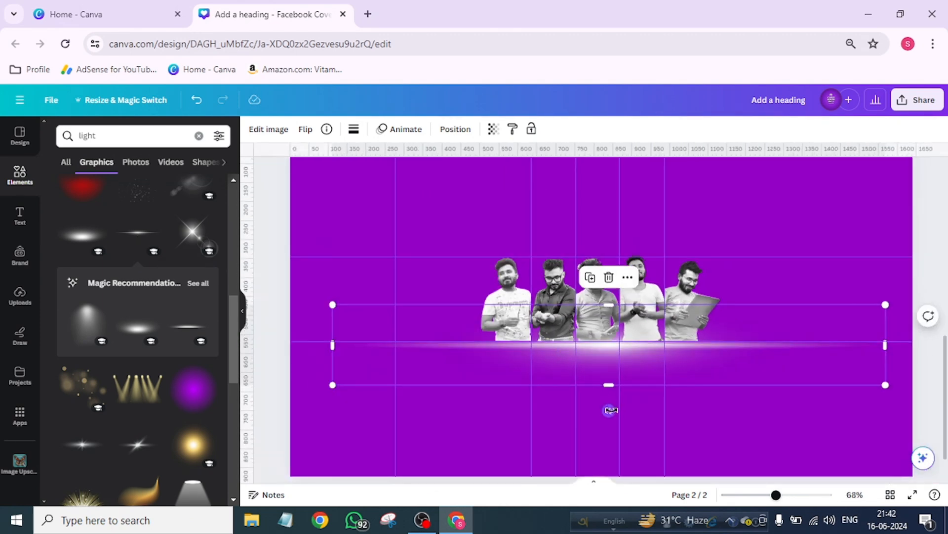
{"action": "left_click_drag", "start_coordinate": [609, 409], "coordinate": [664, 344]}
{"action": "scroll", "coordinate": [650, 349], "scroll_direction": "down", "scroll_amount": 3}
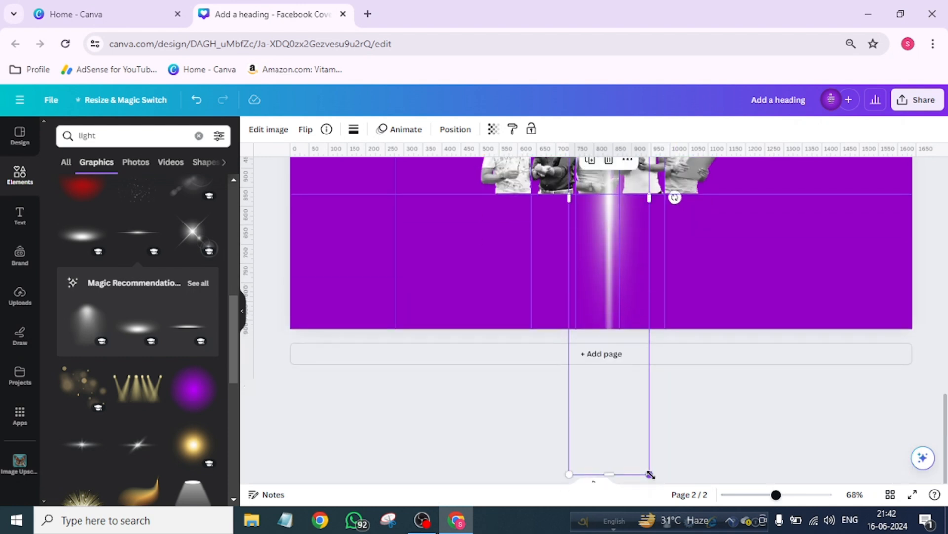
{"action": "left_click_drag", "start_coordinate": [640, 455], "coordinate": [612, 380]}
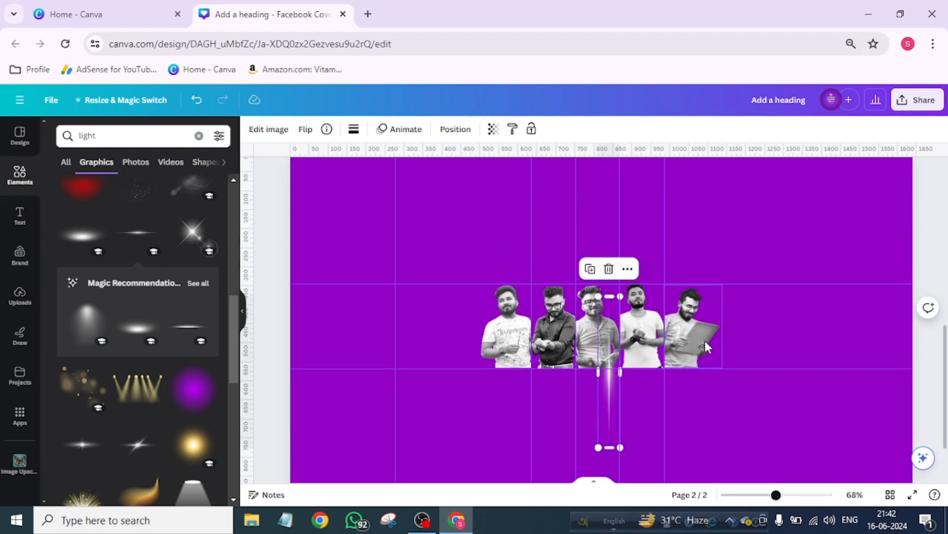
{"action": "scroll", "coordinate": [705, 340], "scroll_direction": "up", "scroll_amount": 5}
{"action": "left_click_drag", "start_coordinate": [555, 433], "coordinate": [420, 362]}
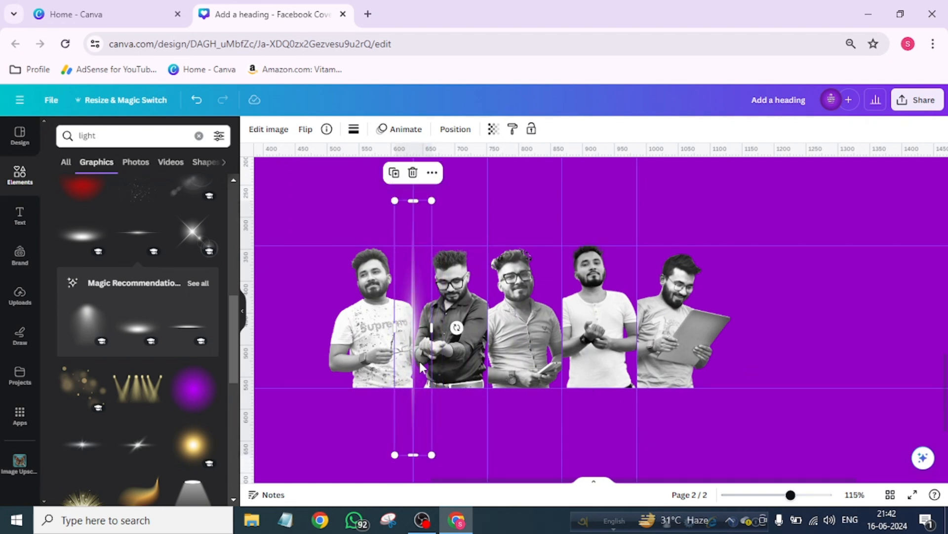
- Duplicate the vertical light streak onto each of the other three vertical guides between the portraits
{"action": "left_click", "coordinate": [400, 176]}
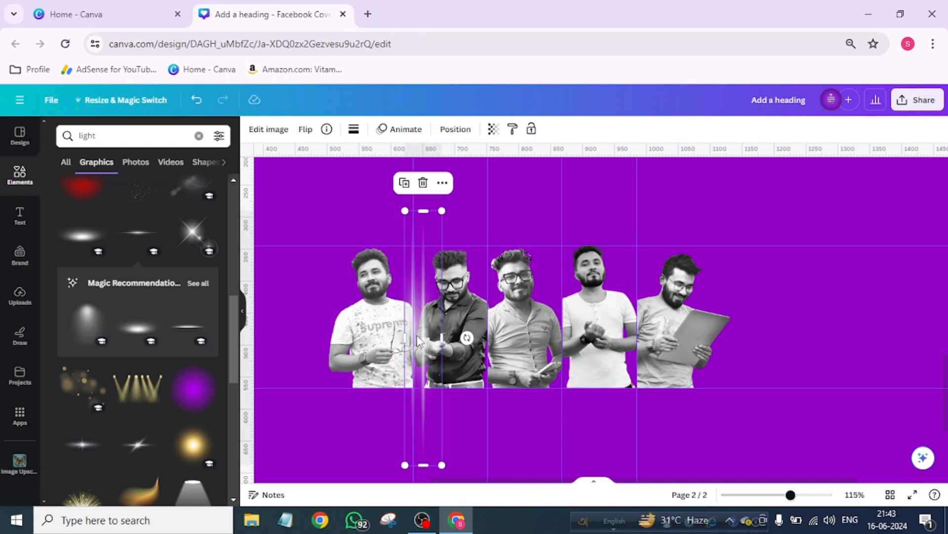
{"action": "left_click_drag", "start_coordinate": [423, 344], "coordinate": [489, 335]}
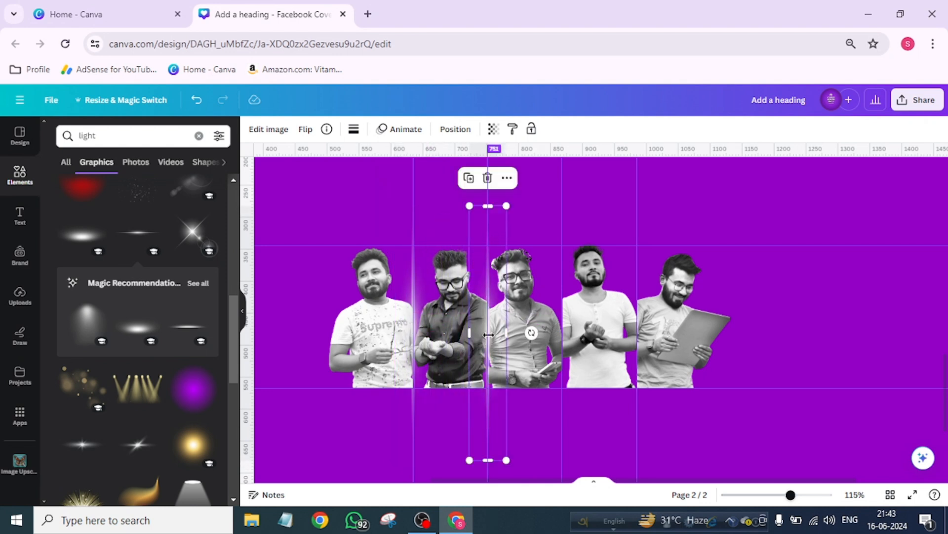
{"action": "left_click", "coordinate": [468, 177]}
{"action": "left_click_drag", "start_coordinate": [572, 337], "coordinate": [571, 328]}
{"action": "left_click", "coordinate": [543, 174]}
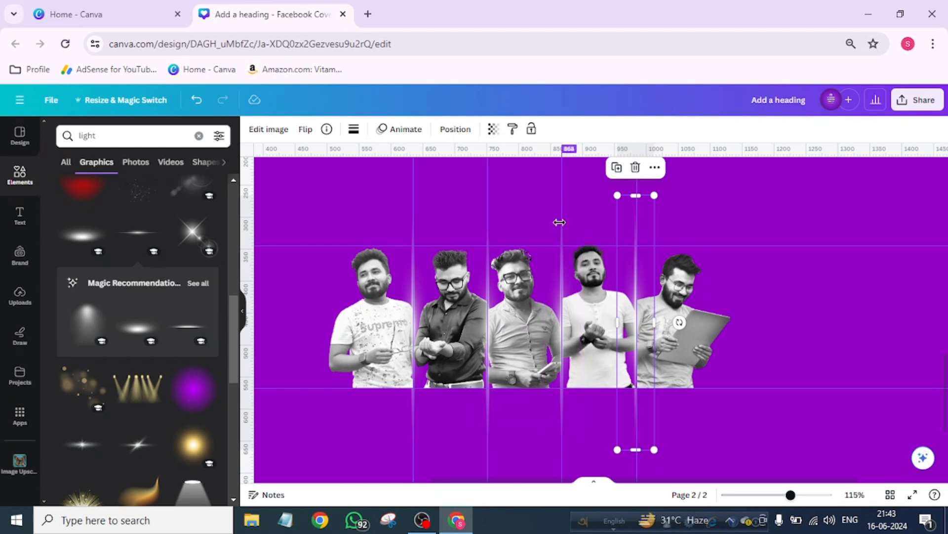
- Select all four vertical light streaks and align them to a common vertical middle
{"action": "key", "text": "shift"}
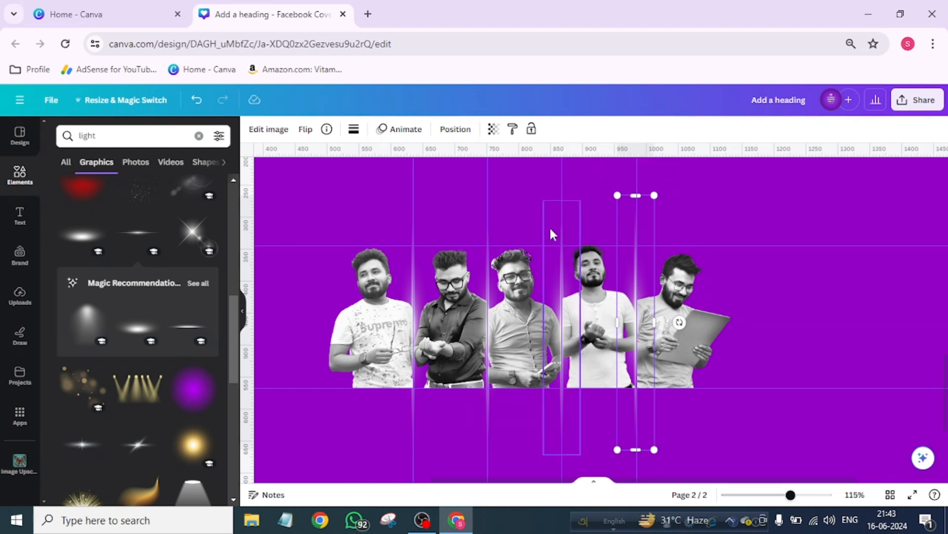
{"action": "left_click", "coordinate": [550, 230], "text": "shift"}
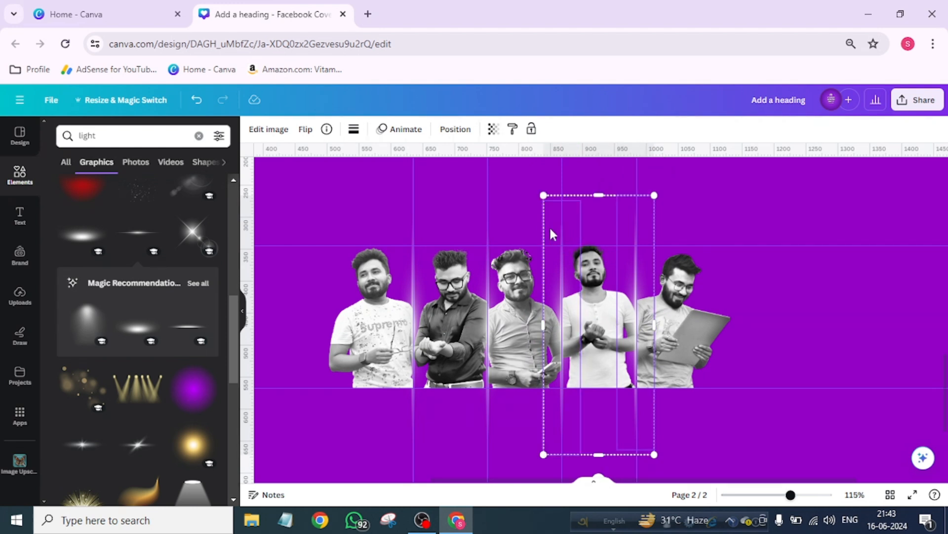
{"action": "left_click", "coordinate": [480, 240], "text": "shift"}
{"action": "left_click", "coordinate": [395, 228], "text": "shift"}
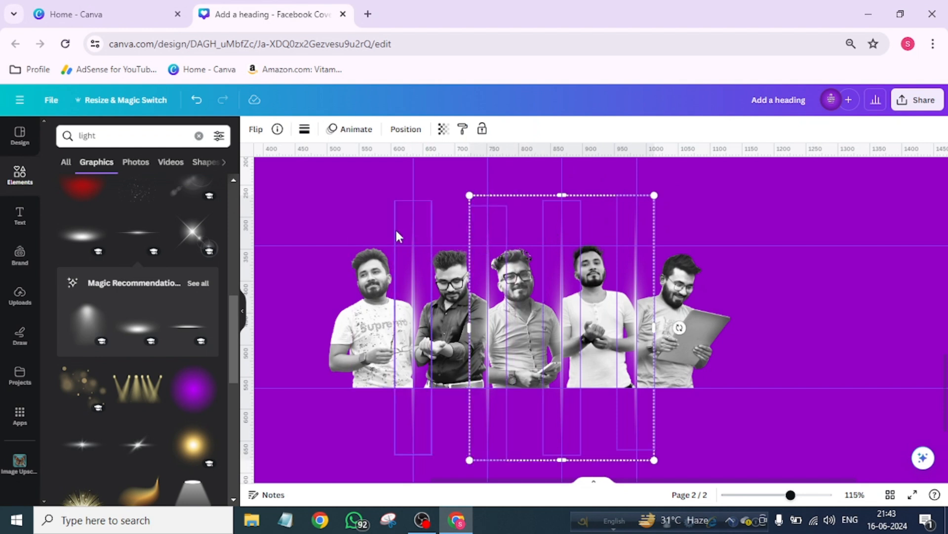
{"action": "left_click", "coordinate": [406, 129]}
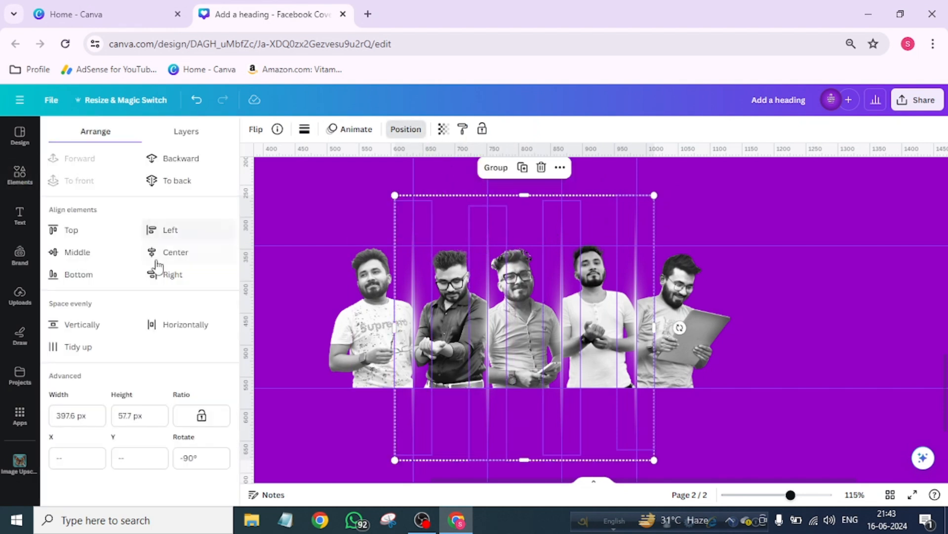
{"action": "left_click", "coordinate": [79, 255]}
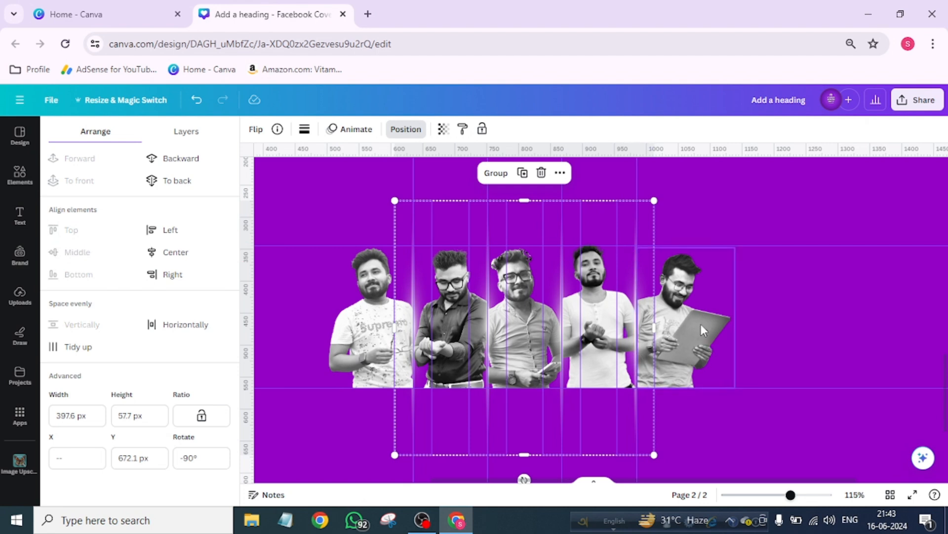
{"action": "scroll", "coordinate": [700, 324], "scroll_direction": "down", "scroll_amount": 5, "text": "ctrl"}
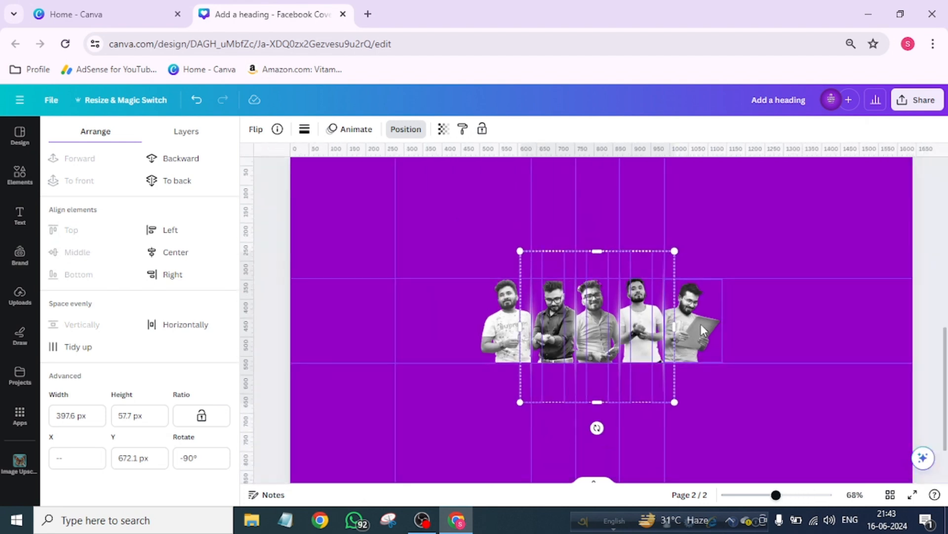
{"action": "left_click", "coordinate": [743, 228]}
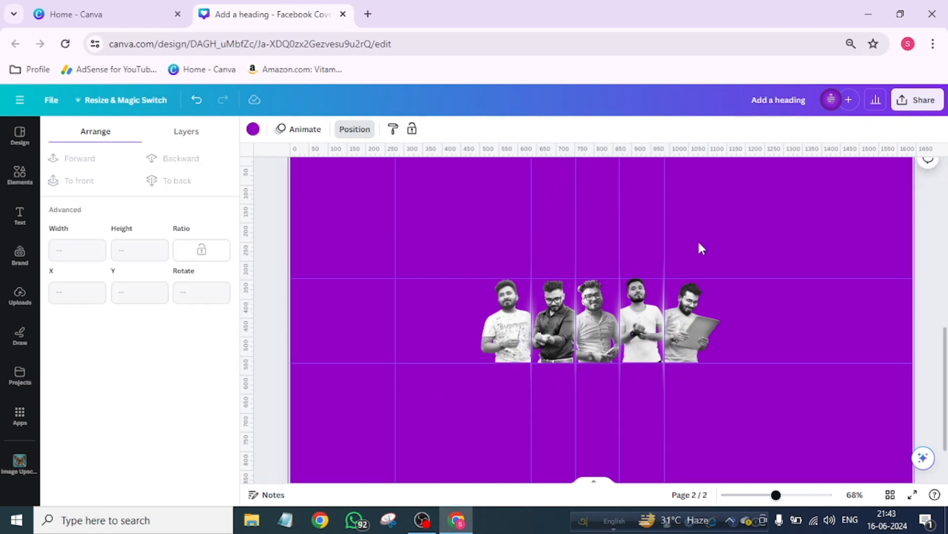
- Remove the five vertical and two horizontal ruler guides from the page
{"action": "left_click_drag", "start_coordinate": [396, 232], "coordinate": [263, 240]}
{"action": "left_click_drag", "start_coordinate": [529, 214], "coordinate": [264, 233]}
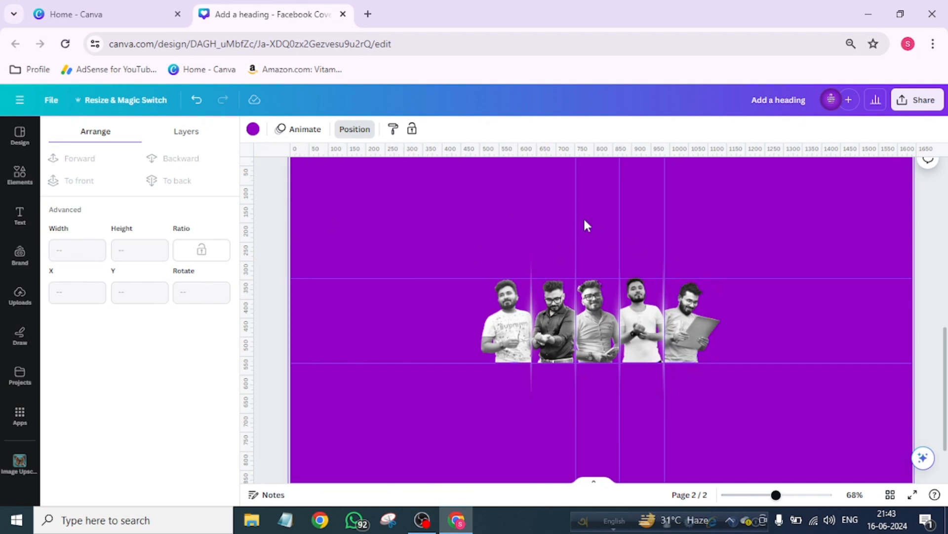
{"action": "left_click_drag", "start_coordinate": [576, 222], "coordinate": [267, 243]}
{"action": "left_click_drag", "start_coordinate": [665, 213], "coordinate": [274, 250]}
{"action": "left_click_drag", "start_coordinate": [618, 233], "coordinate": [270, 256]}
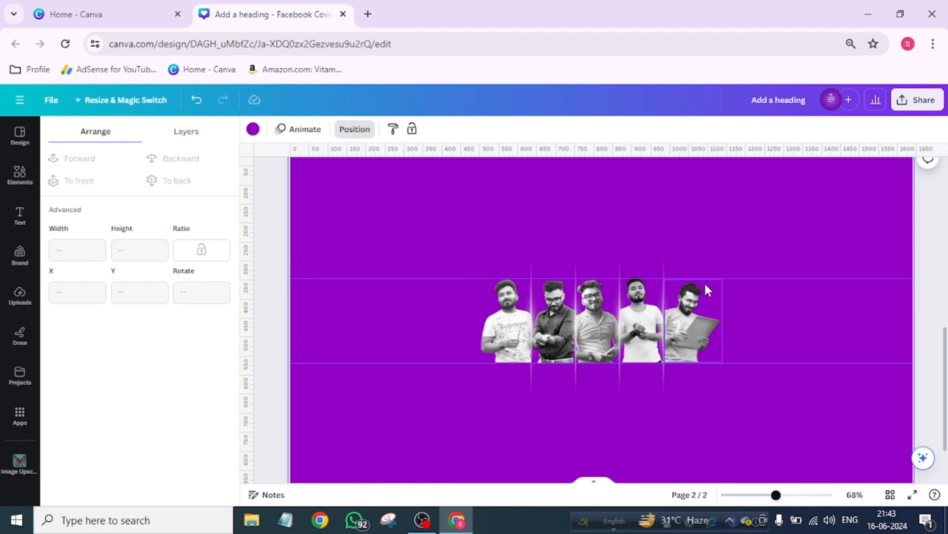
{"action": "scroll", "coordinate": [705, 284], "scroll_direction": "down", "scroll_amount": 3}
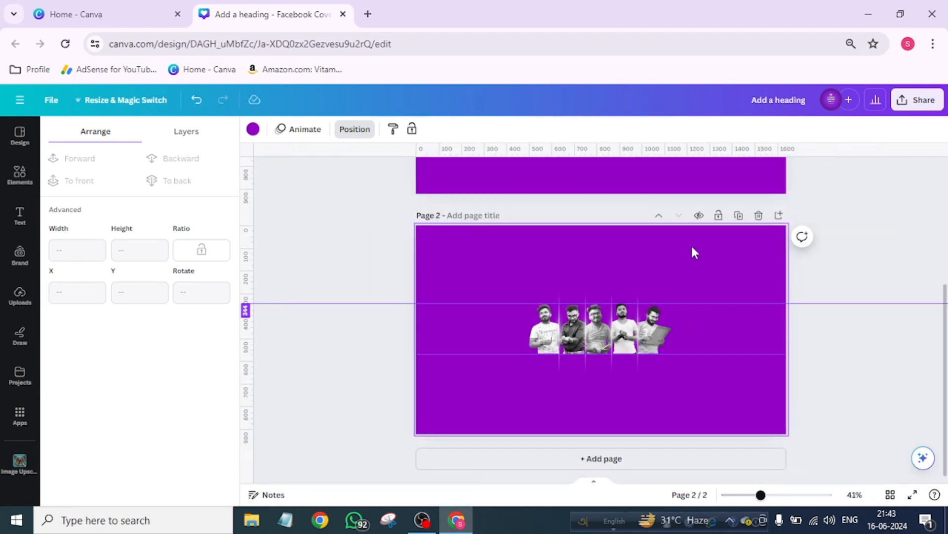
{"action": "left_click_drag", "start_coordinate": [692, 246], "coordinate": [690, 217]}
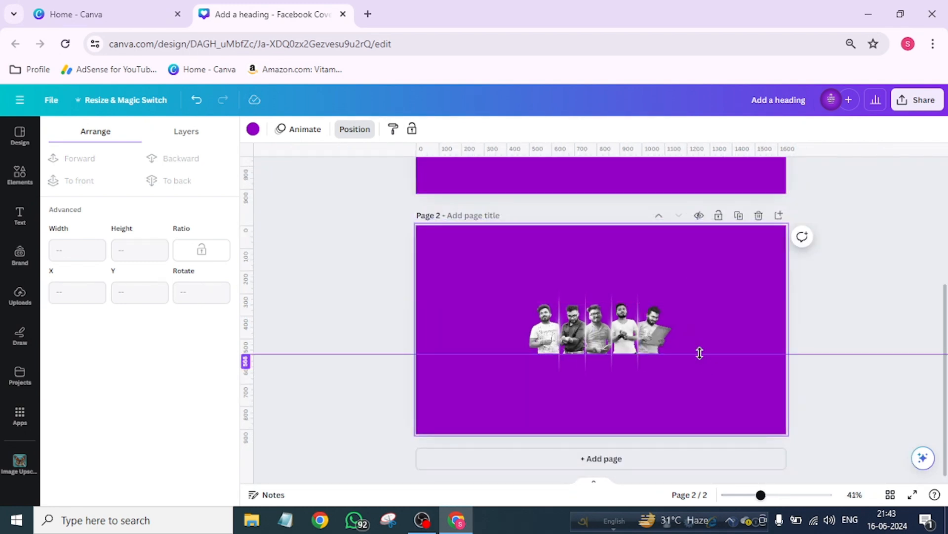
{"action": "left_click_drag", "start_coordinate": [700, 352], "coordinate": [648, 446]}
- Compare the portrait row and light streaks on page 2 with the finished cover on page 1
{"action": "scroll", "coordinate": [676, 420], "scroll_direction": "up", "scroll_amount": 3}
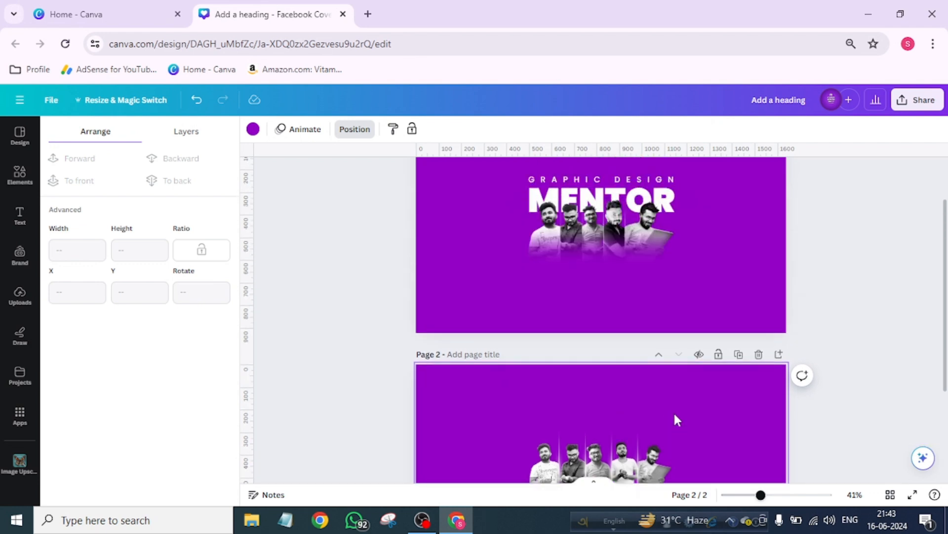
{"action": "scroll", "coordinate": [633, 360], "scroll_direction": "down", "scroll_amount": 3}
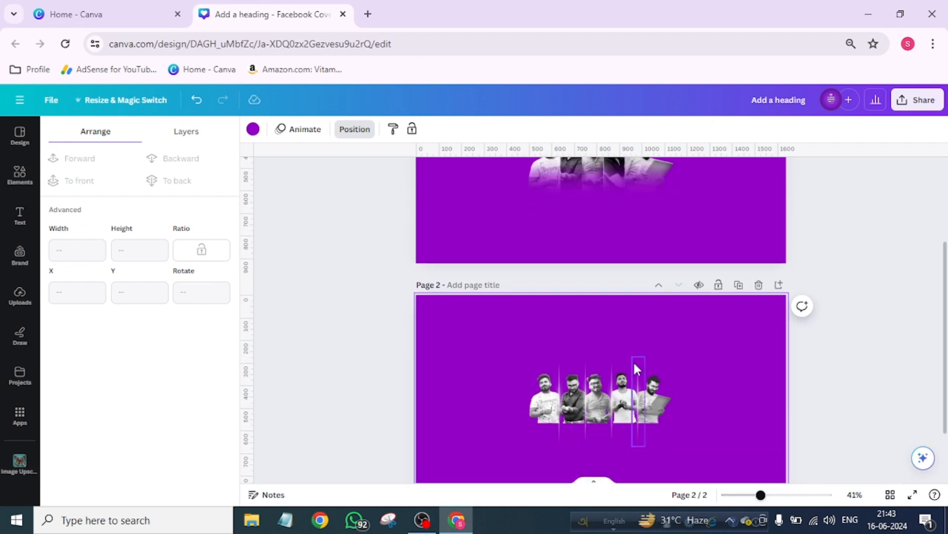
{"action": "scroll", "coordinate": [634, 361], "scroll_direction": "up", "scroll_amount": 2}
{"action": "scroll", "coordinate": [635, 347], "scroll_direction": "up", "scroll_amount": 2}
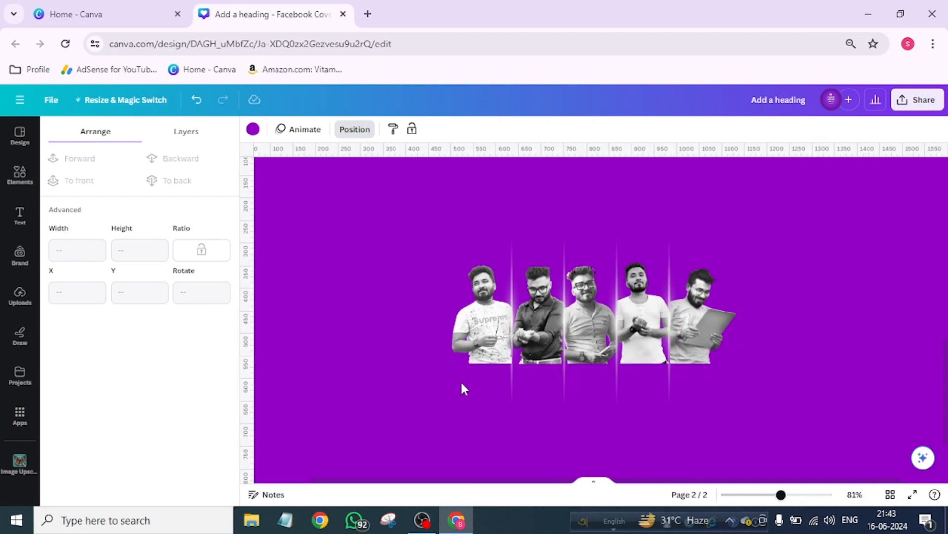
{"action": "scroll", "coordinate": [764, 372], "scroll_direction": "up", "scroll_amount": 5}
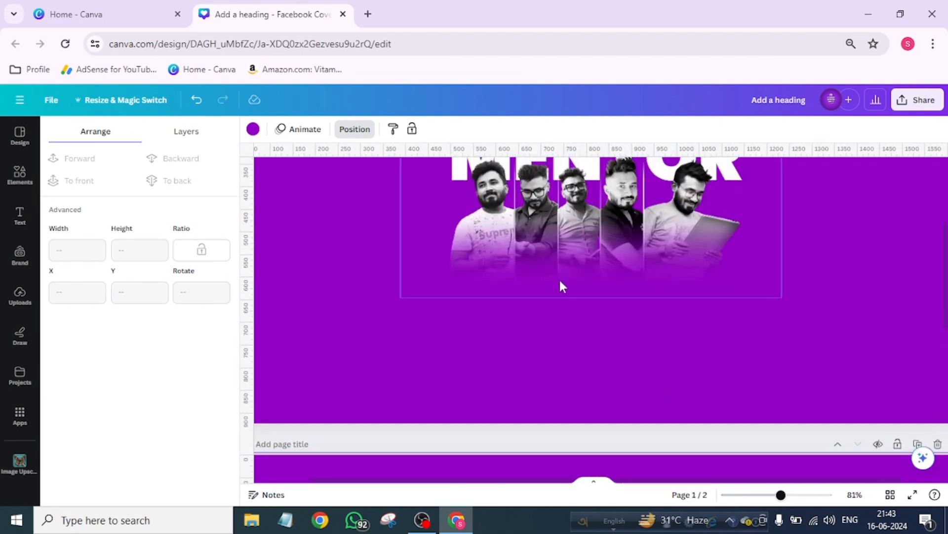
{"action": "scroll", "coordinate": [561, 285], "scroll_direction": "down", "scroll_amount": 5}
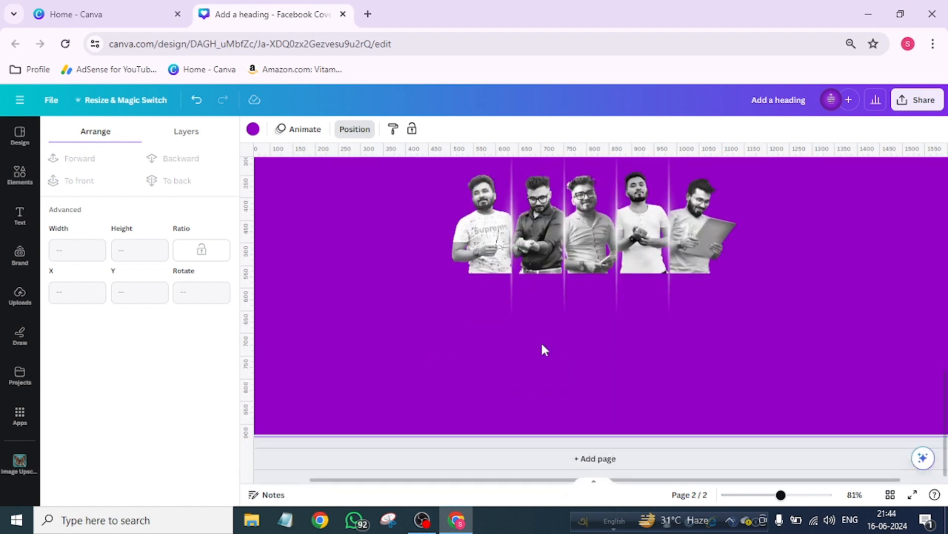
{"action": "scroll", "coordinate": [541, 341], "scroll_direction": "up", "scroll_amount": 3}
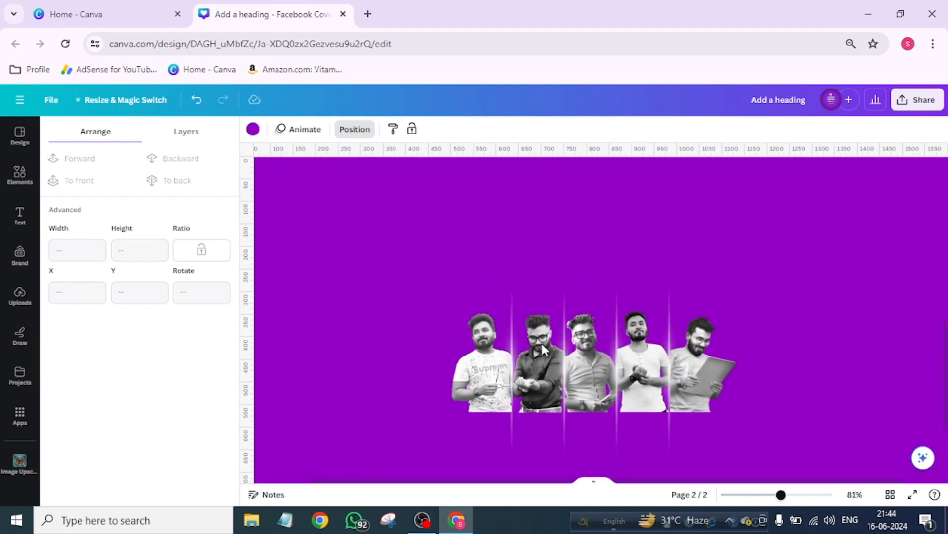
{"action": "scroll", "coordinate": [543, 296], "scroll_direction": "down", "scroll_amount": 3}
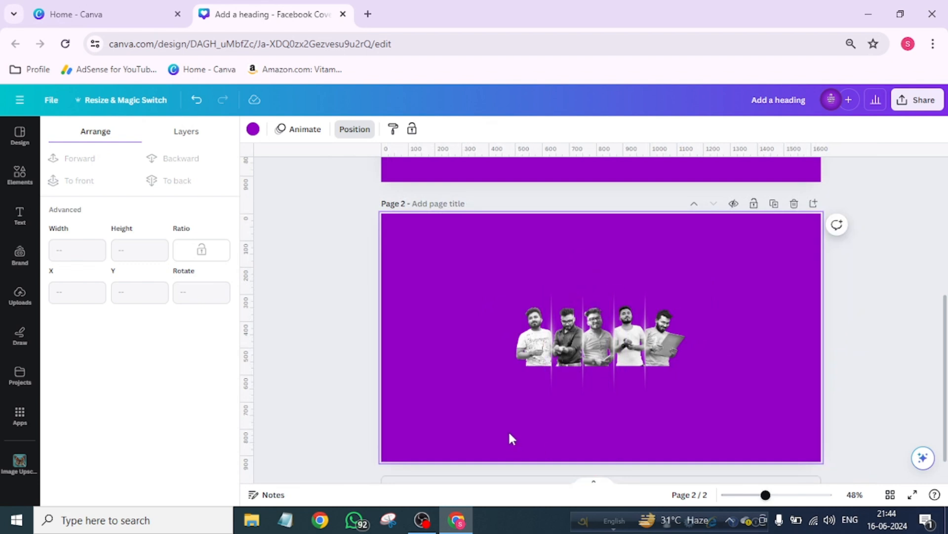
- Add a heading reading "mentor" above the row of portraits on page 2
{"action": "left_click", "coordinate": [24, 214]}
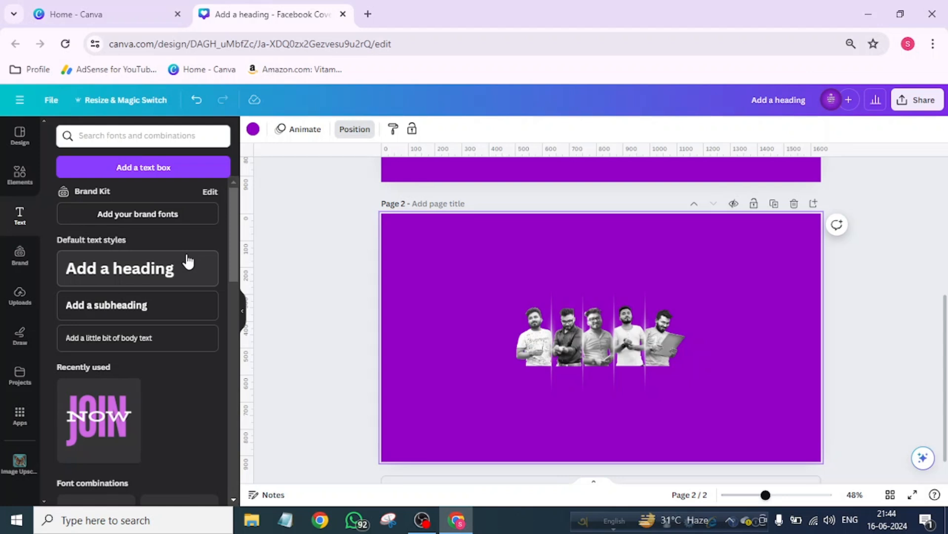
{"action": "left_click", "coordinate": [101, 272]}
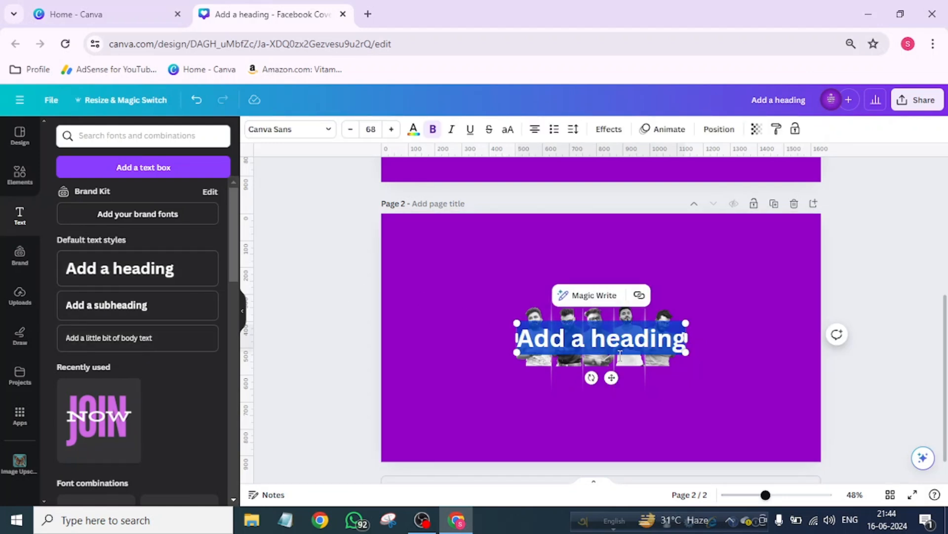
{"action": "left_click_drag", "start_coordinate": [613, 376], "coordinate": [614, 298]}
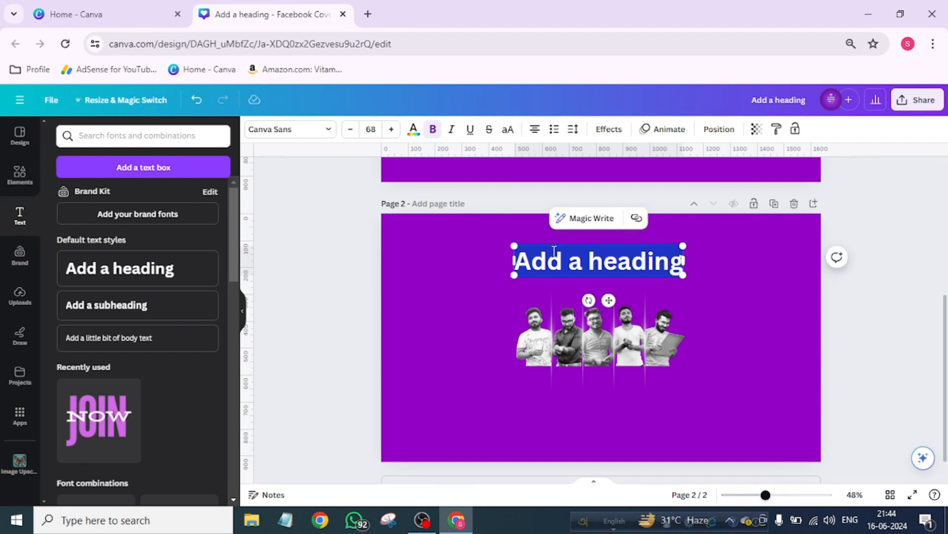
{"action": "type", "text": "mentor"}
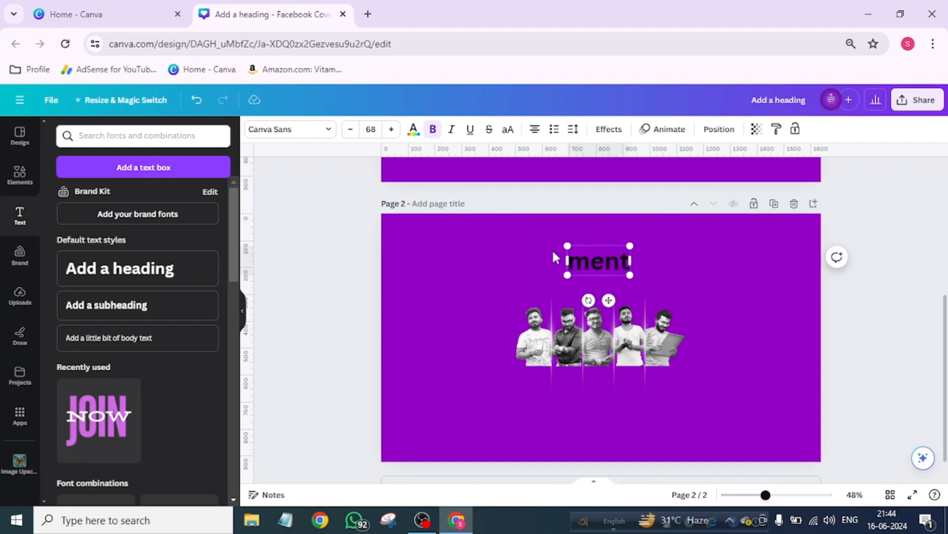
{"action": "left_click", "coordinate": [501, 244]}
- Format the mentor heading in uppercase Poppins Black and colour it white
{"action": "left_click", "coordinate": [586, 256]}
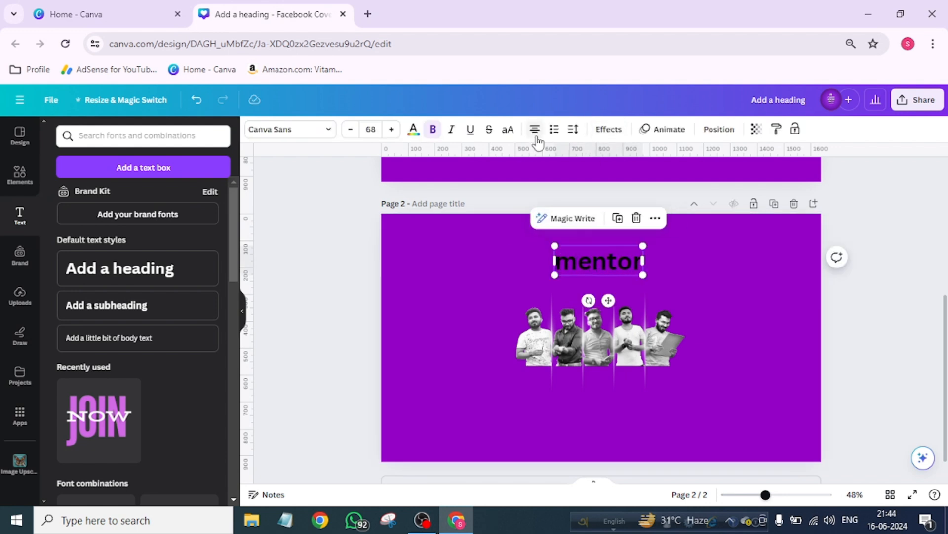
{"action": "left_click", "coordinate": [508, 130]}
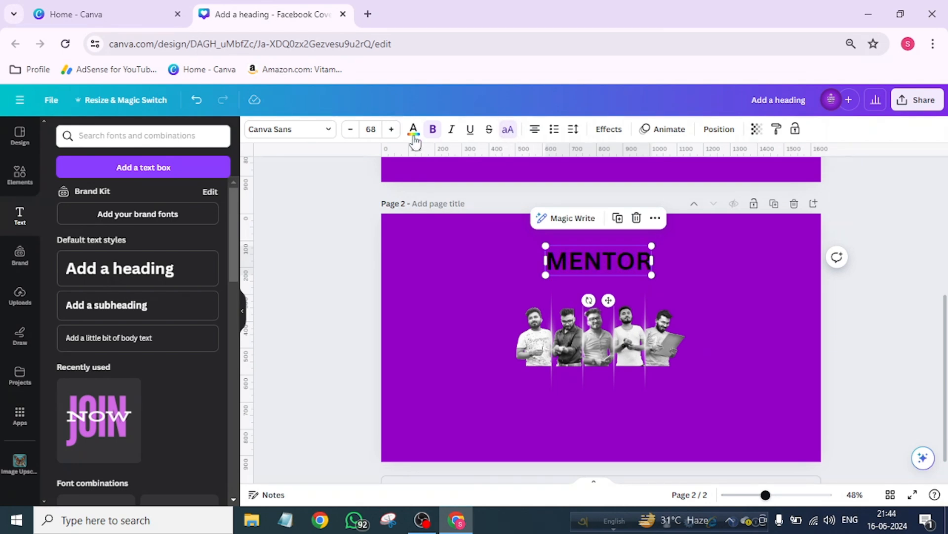
{"action": "left_click", "coordinate": [324, 131]}
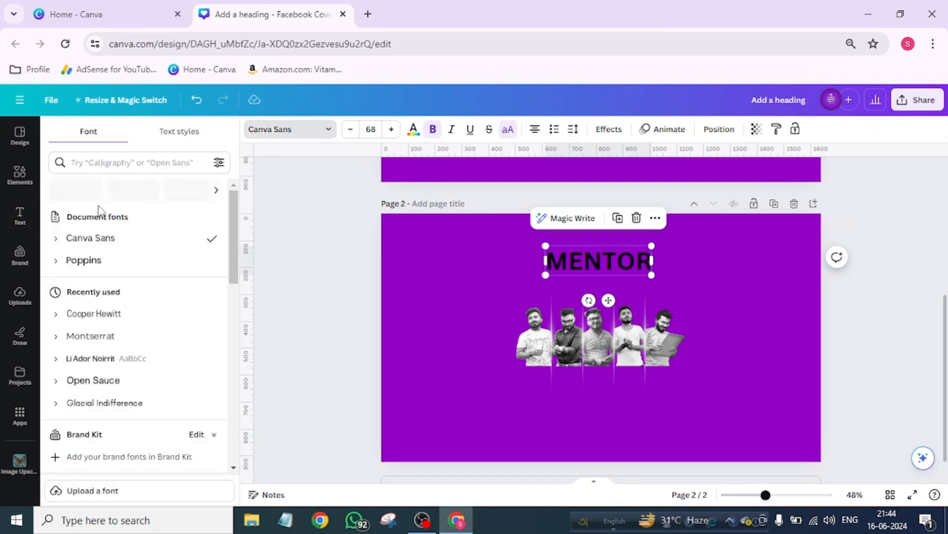
{"action": "left_click", "coordinate": [54, 266]}
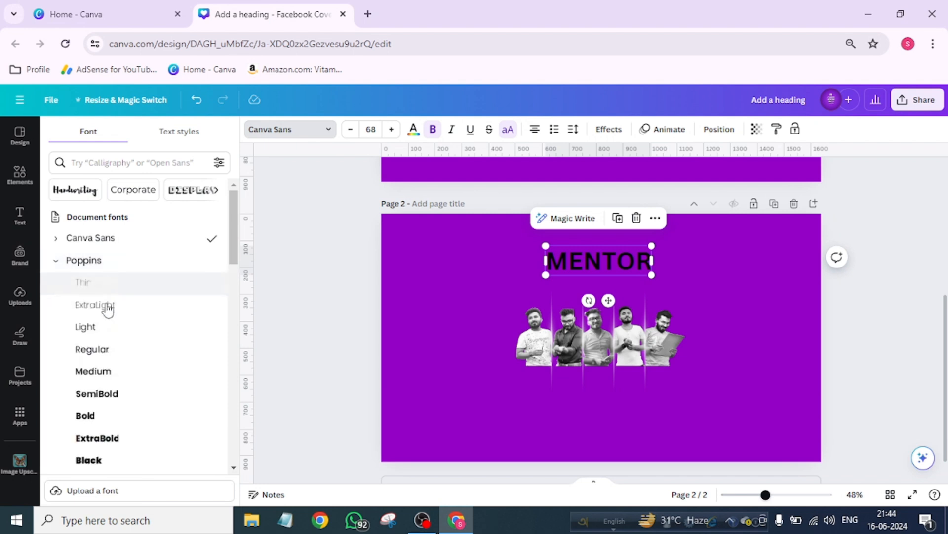
{"action": "left_click", "coordinate": [100, 463]}
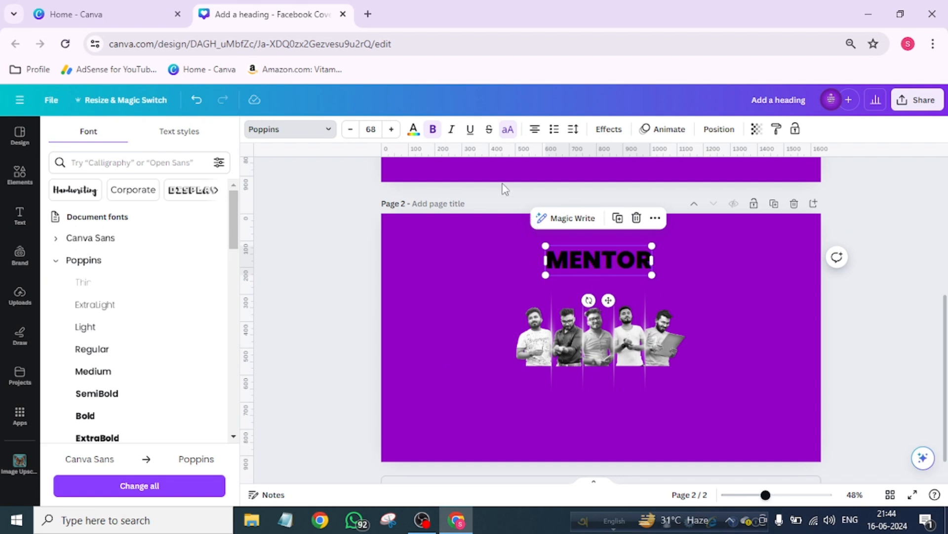
{"action": "left_click", "coordinate": [413, 130]}
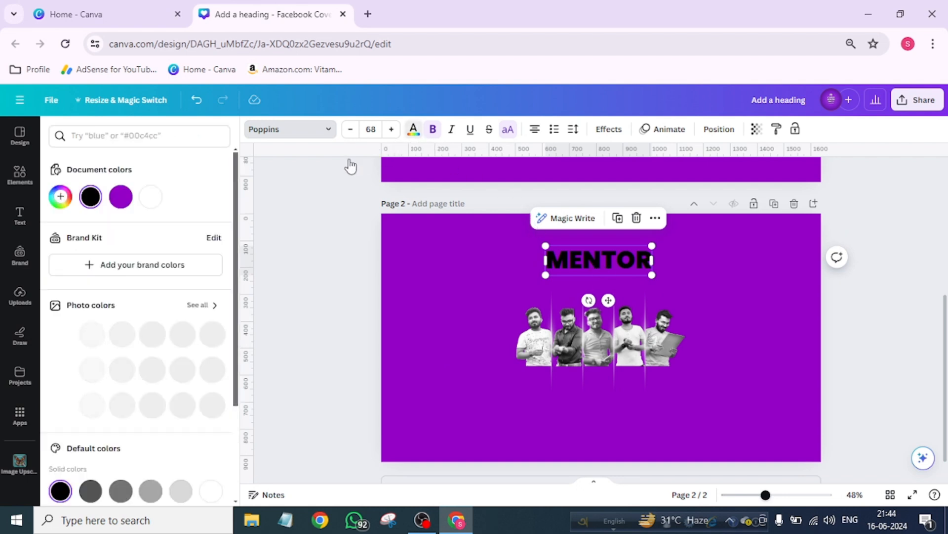
{"action": "left_click", "coordinate": [151, 196]}
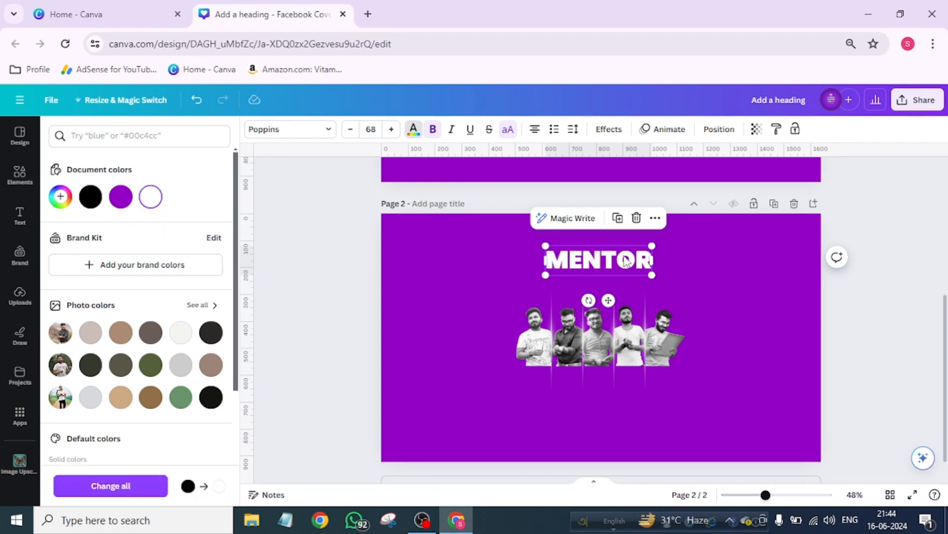
- Centre the MENTOR heading above the portraits and enlarge it to size 107 to span the row's width
{"action": "left_click_drag", "start_coordinate": [625, 260], "coordinate": [597, 286]}
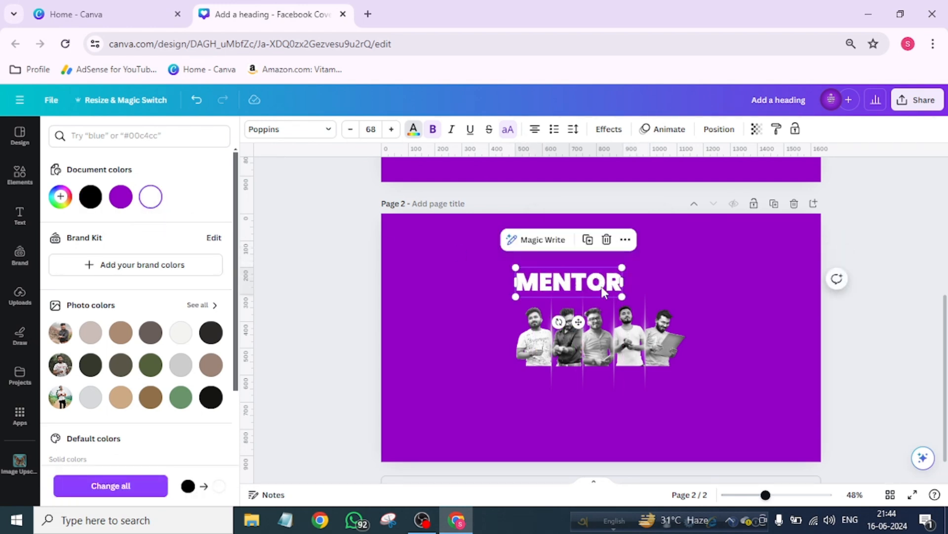
{"action": "scroll", "coordinate": [645, 291], "scroll_direction": "up", "scroll_amount": 5, "text": "ctrl"}
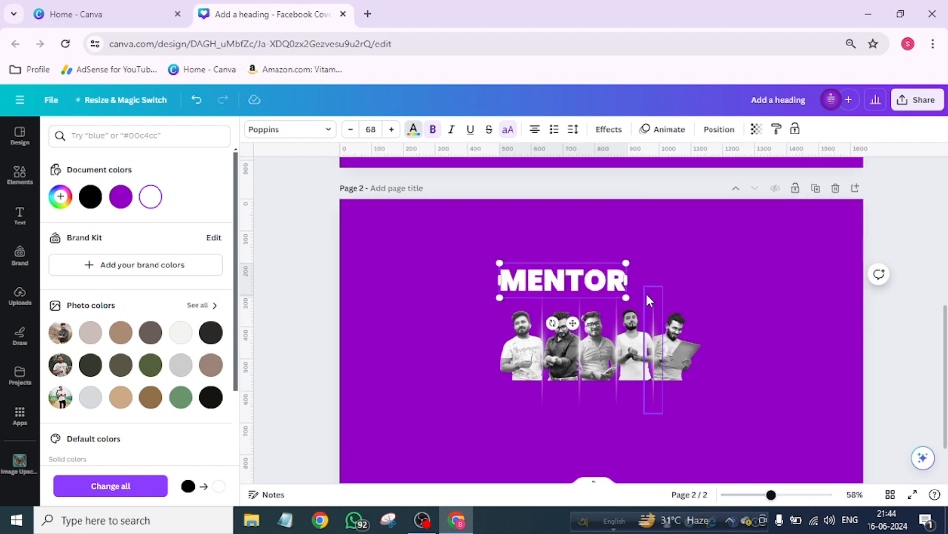
{"action": "left_click_drag", "start_coordinate": [541, 283], "coordinate": [596, 283]}
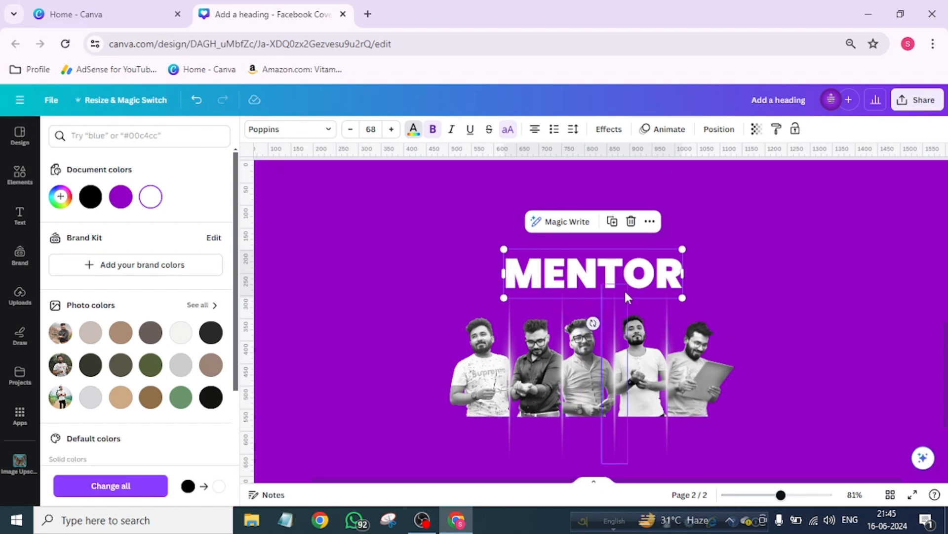
{"action": "left_click_drag", "start_coordinate": [683, 298], "coordinate": [735, 313]}
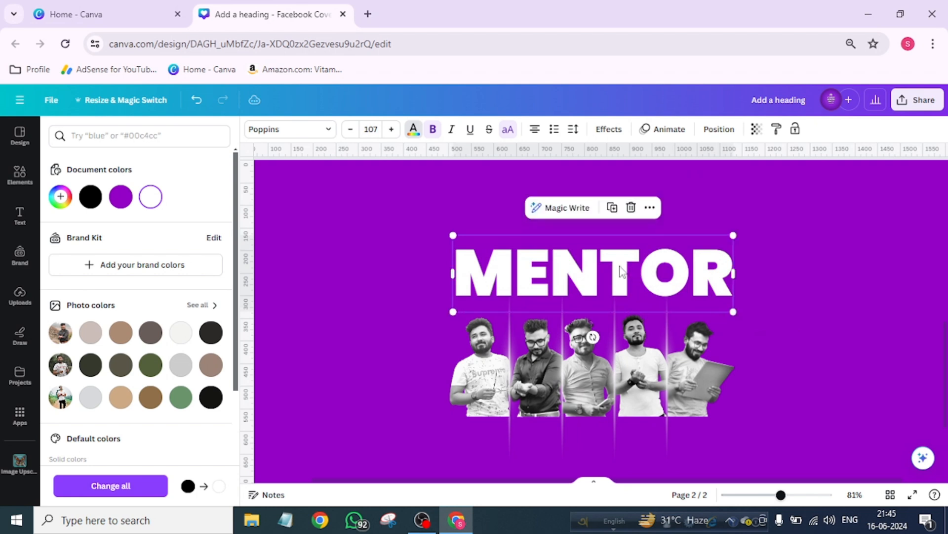
- Move the MENTOR heading down to overlap the portraits' heads and send it behind them
{"action": "left_click_drag", "start_coordinate": [626, 272], "coordinate": [616, 300]}
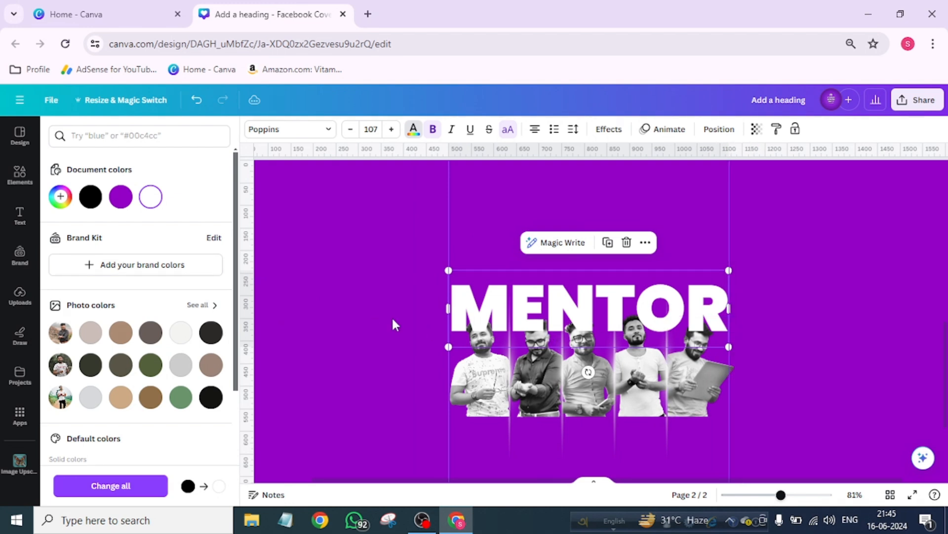
{"action": "mouse_move", "coordinate": [585, 304]}
{"action": "left_mouse_down"}
{"action": "mouse_move", "coordinate": [585, 312]}
{"action": "mouse_move", "coordinate": [587, 304]}
{"action": "left_mouse_up"}
{"action": "left_click", "coordinate": [719, 129]}
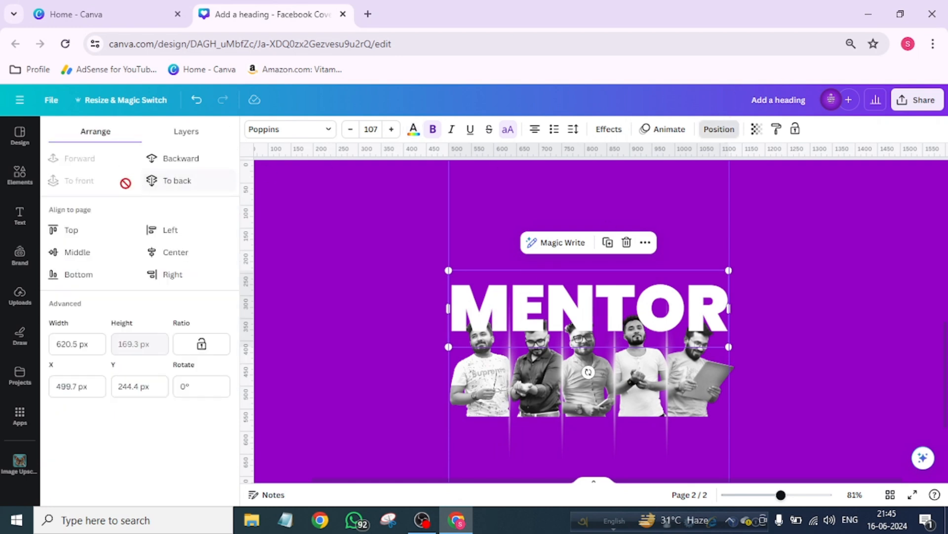
{"action": "left_click", "coordinate": [179, 182]}
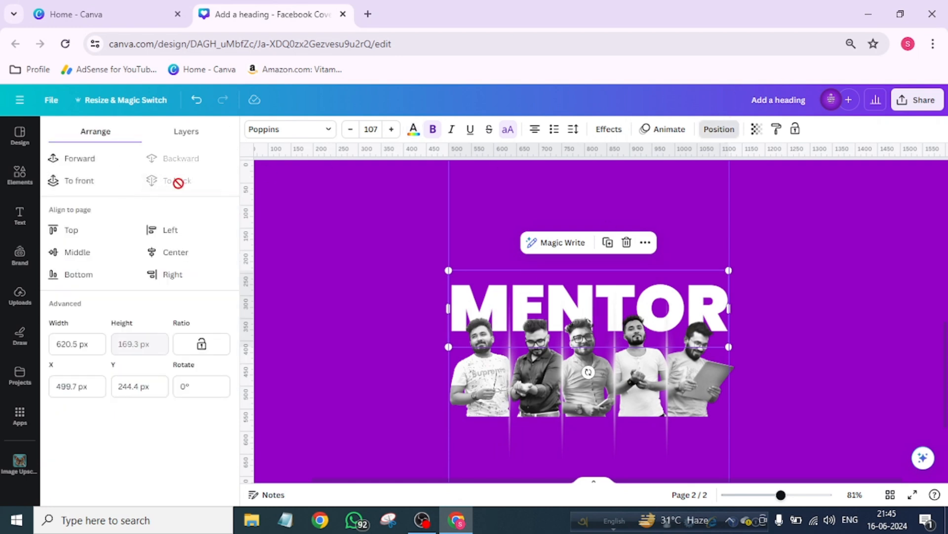
{"action": "left_click", "coordinate": [795, 280]}
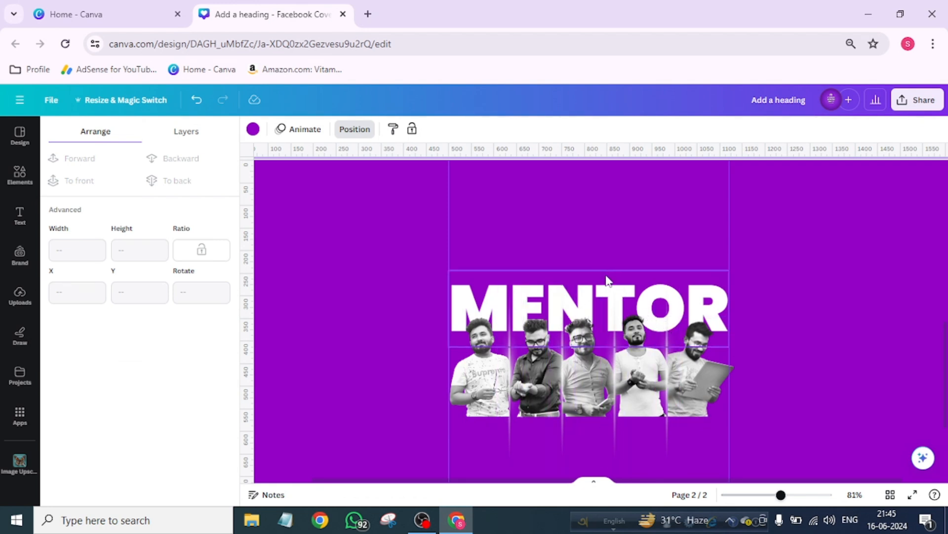
- Duplicate the MENTOR heading above the original and change the copy's text to GRAPHICS
{"action": "key", "text": "ctrl+v"}
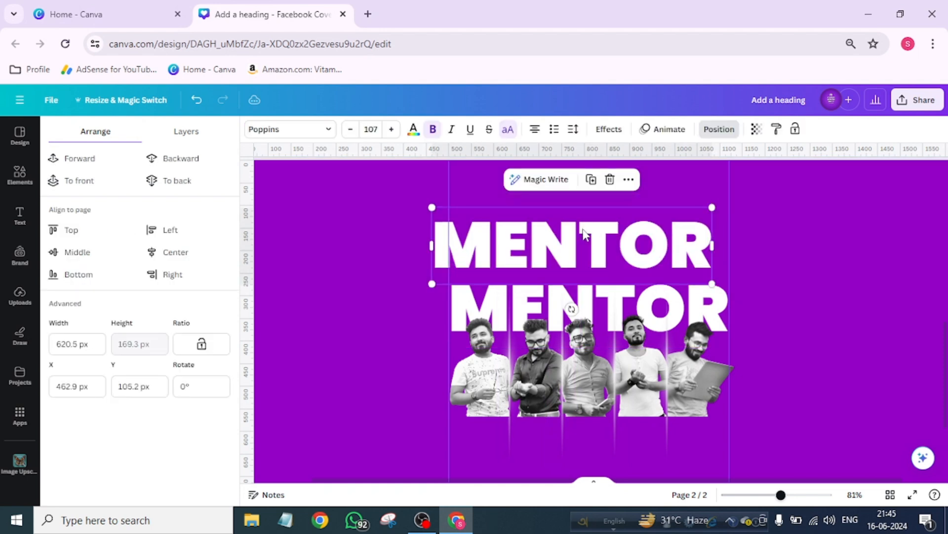
{"action": "double_click", "coordinate": [585, 234]}
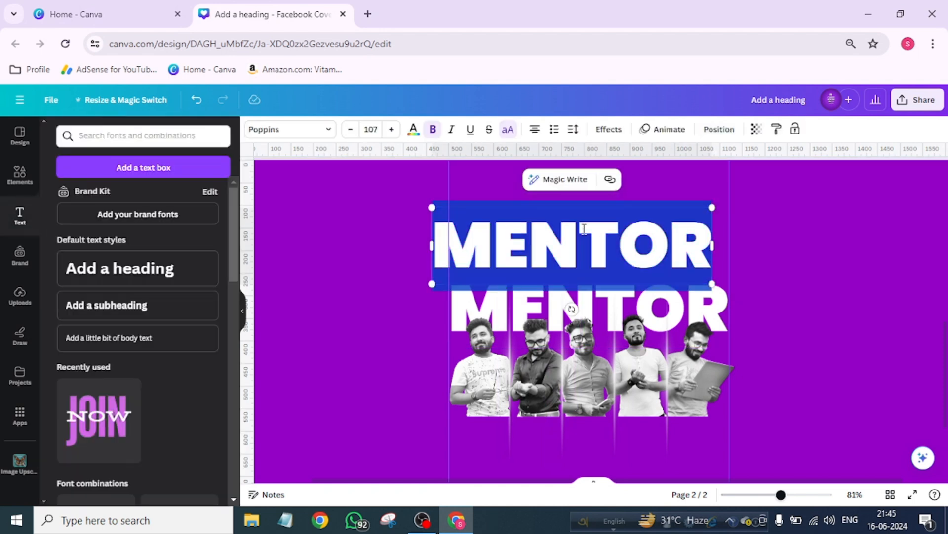
{"action": "type", "text": "GRAP"}
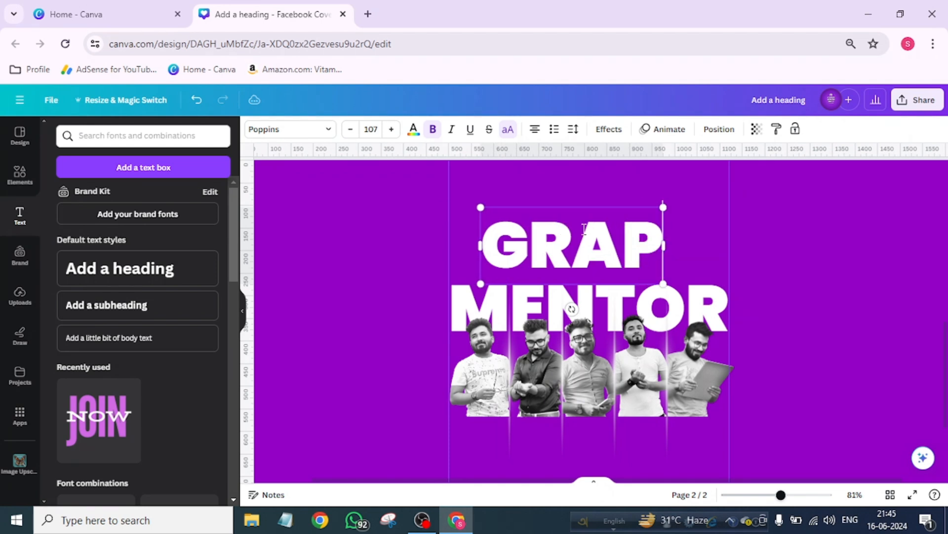
{"action": "type", "text": "HICS"}
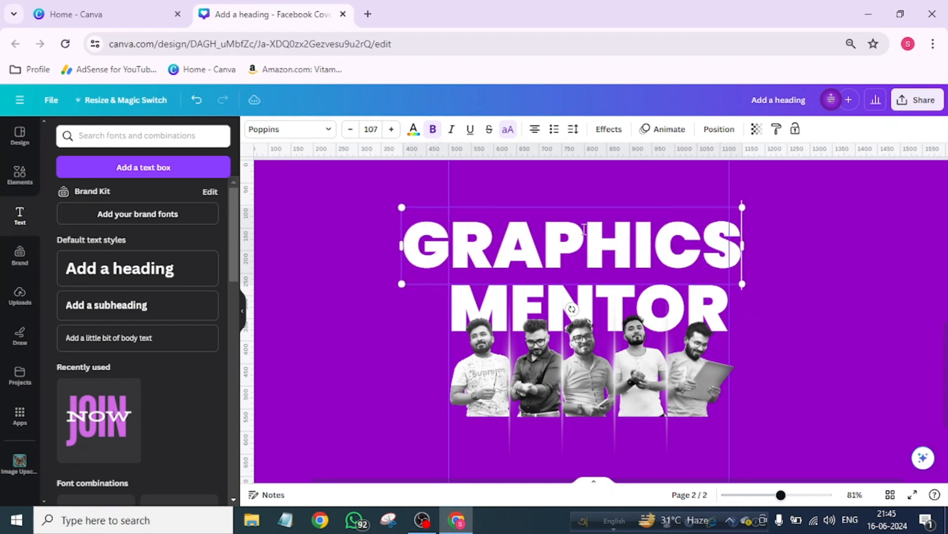
{"action": "left_click", "coordinate": [927, 237]}
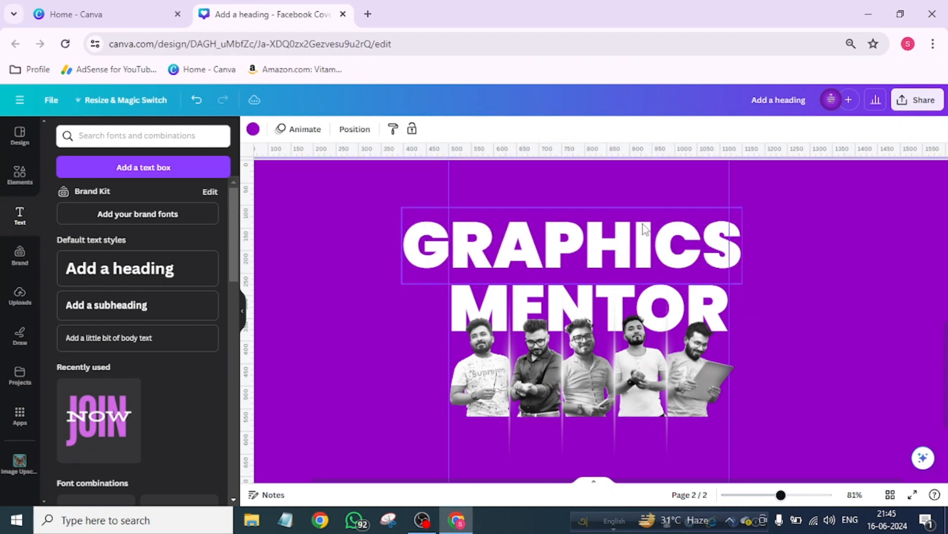
- Remove the bold style from the GRAPHICS text and shrink it to size 22.6 above MENTOR
{"action": "left_click", "coordinate": [597, 208]}
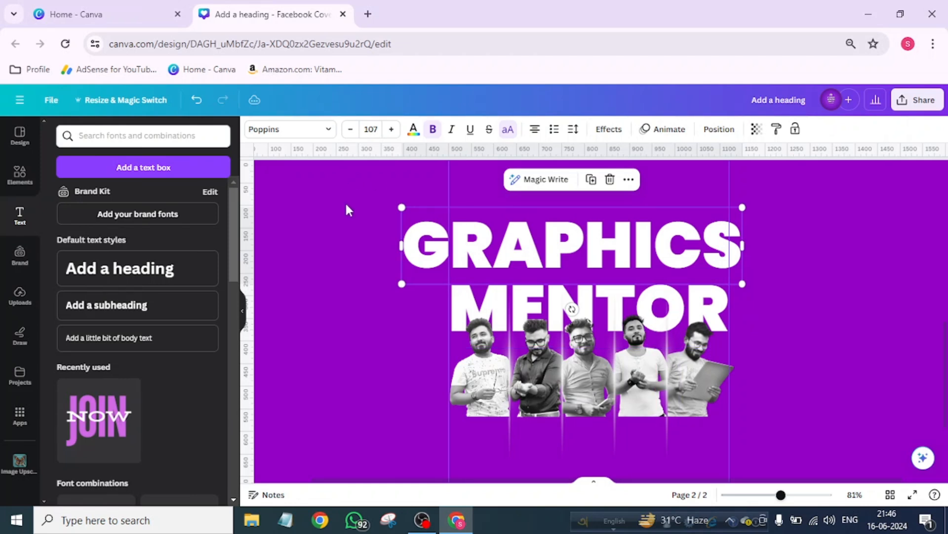
{"action": "left_click", "coordinate": [371, 226]}
{"action": "left_click", "coordinate": [473, 244]}
{"action": "left_click", "coordinate": [434, 140]}
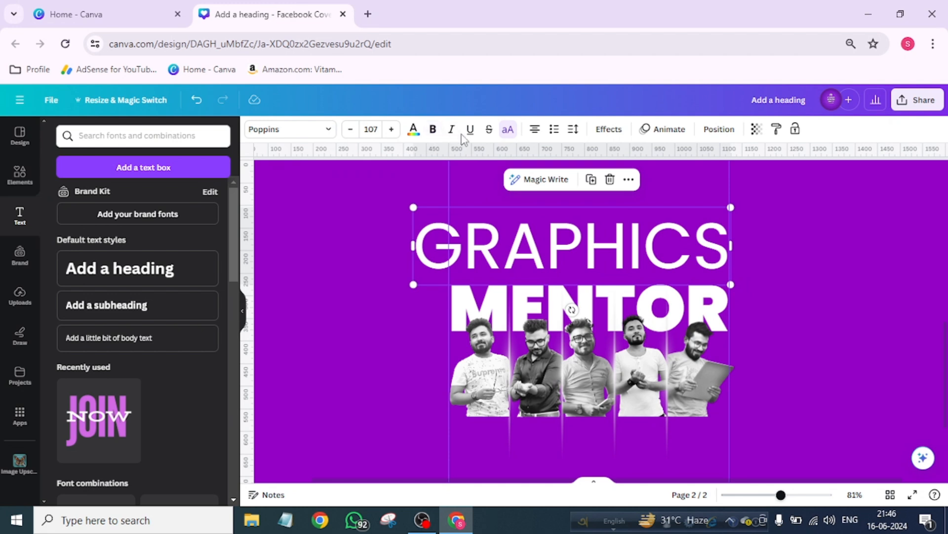
{"action": "left_click_drag", "start_coordinate": [414, 208], "coordinate": [595, 257]}
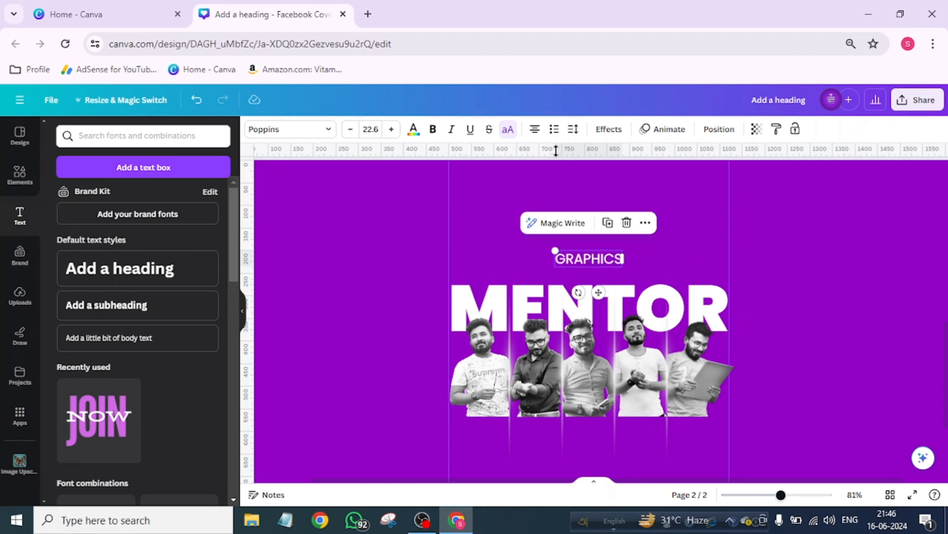
- Widen the letter spacing of the GRAPHICS text so its letters spread out across the line
{"action": "left_click", "coordinate": [573, 129]}
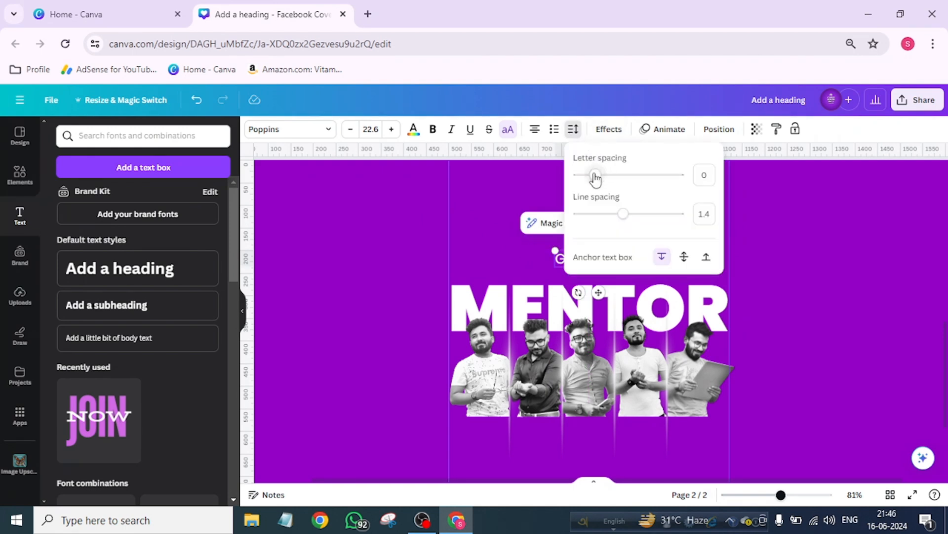
{"action": "left_click_drag", "start_coordinate": [595, 174], "coordinate": [649, 175]}
{"action": "left_click", "coordinate": [835, 243]}
{"action": "left_click", "coordinate": [742, 255]}
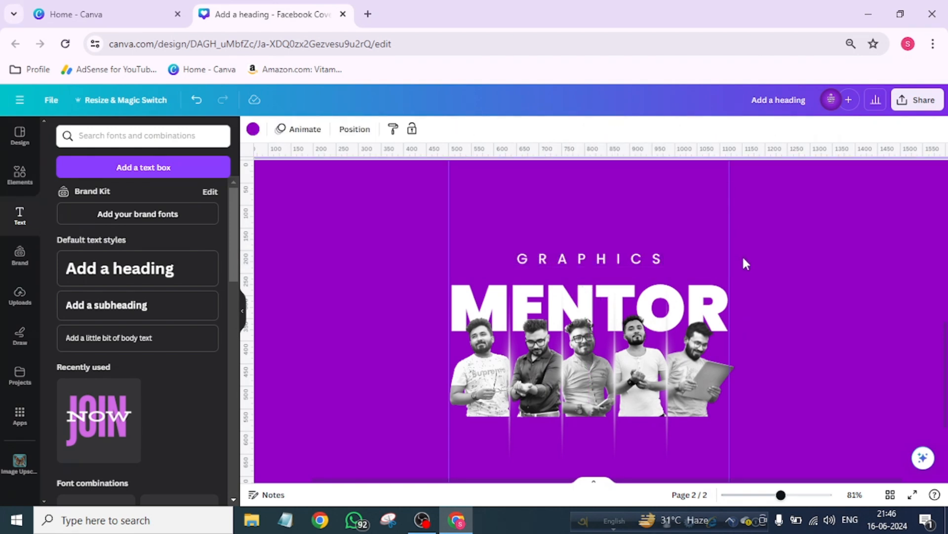
- Centre the GRAPHICS line above MENTOR and enlarge it to size 44.6 to span the heading's width
{"action": "left_click_drag", "start_coordinate": [627, 259], "coordinate": [637, 267]}
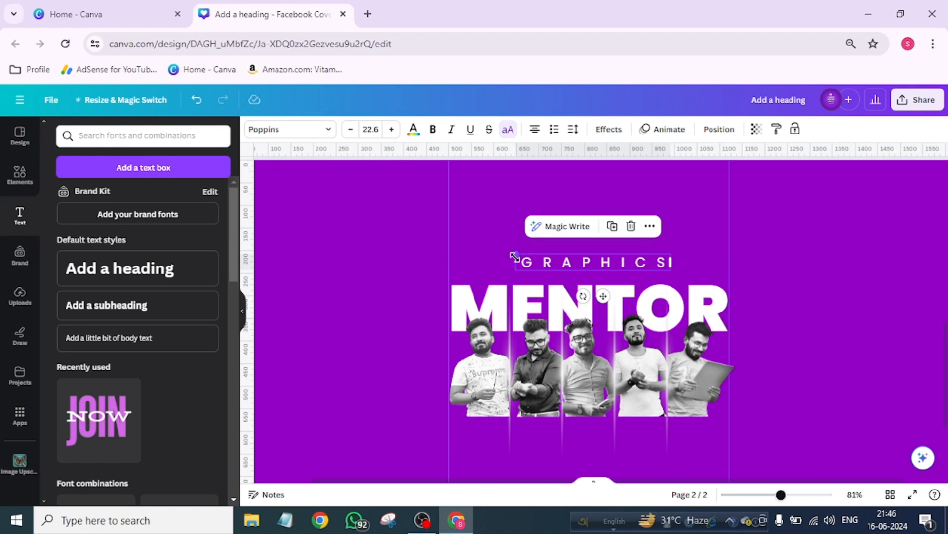
{"action": "left_click_drag", "start_coordinate": [514, 256], "coordinate": [438, 221]}
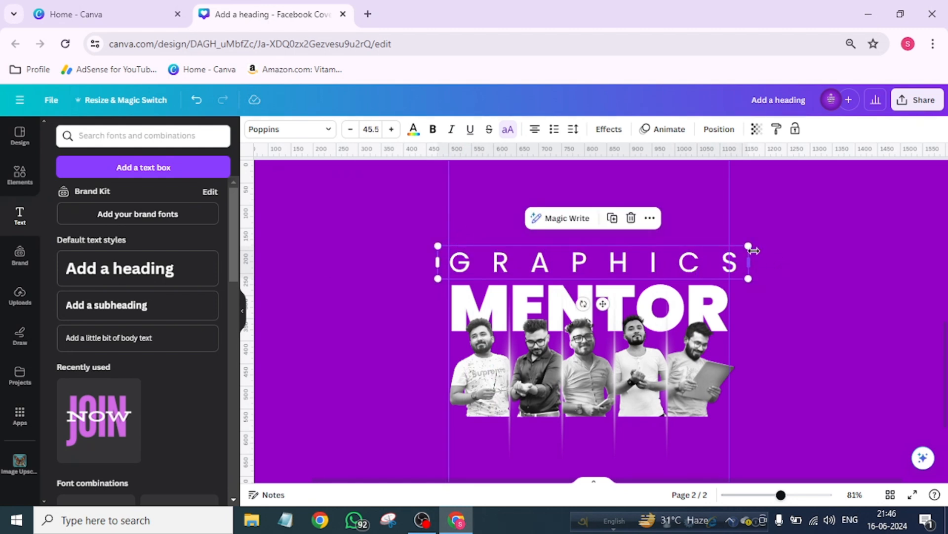
{"action": "left_click_drag", "start_coordinate": [747, 246], "coordinate": [738, 224]}
{"action": "left_click", "coordinate": [793, 259]}
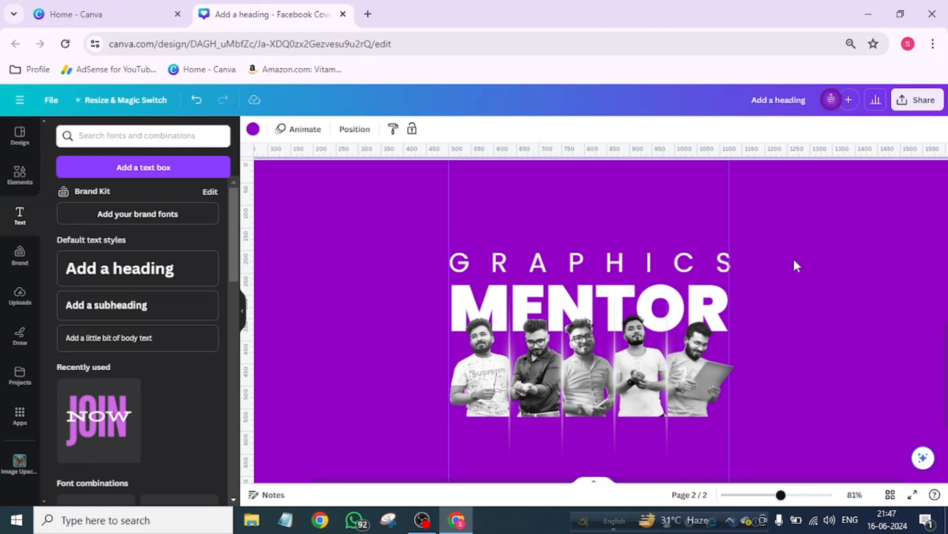
- Compare the line above MENTOR on page 2 with the finished cover on page 1
{"action": "scroll", "coordinate": [634, 261], "scroll_direction": "down", "scroll_amount": 5}
{"action": "scroll", "coordinate": [651, 305], "scroll_direction": "up", "scroll_amount": 3}
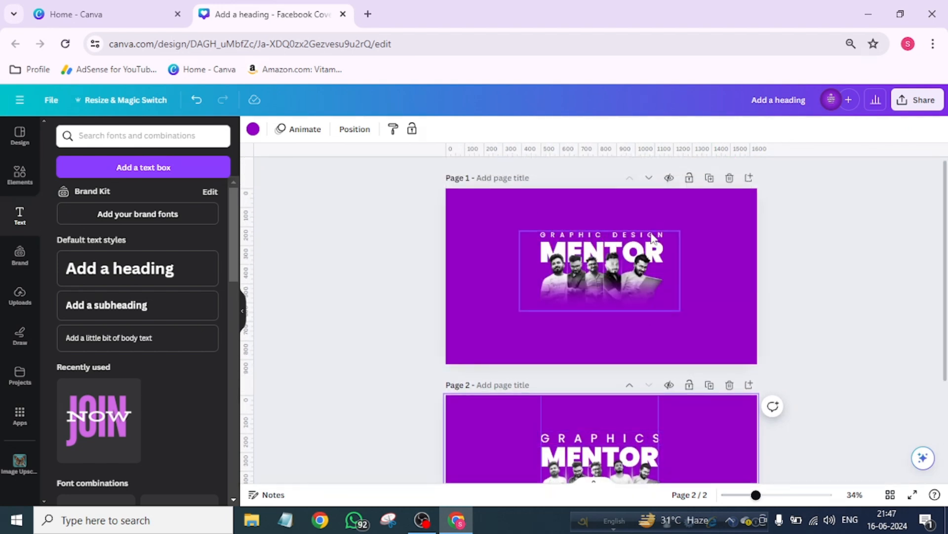
{"action": "scroll", "coordinate": [646, 261], "scroll_direction": "down", "scroll_amount": 2}
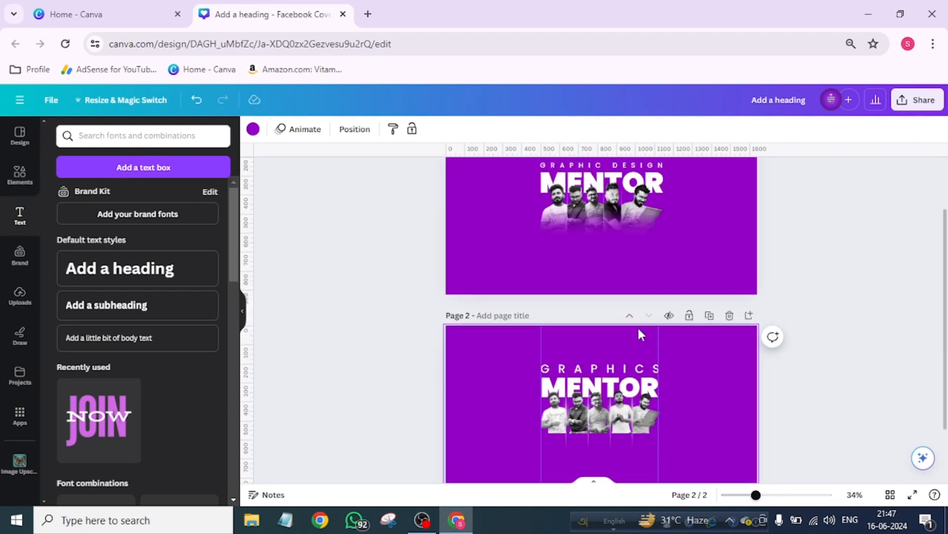
{"action": "scroll", "coordinate": [638, 330], "scroll_direction": "down", "scroll_amount": 2}
{"action": "scroll", "coordinate": [615, 279], "scroll_direction": "up", "scroll_amount": 3}
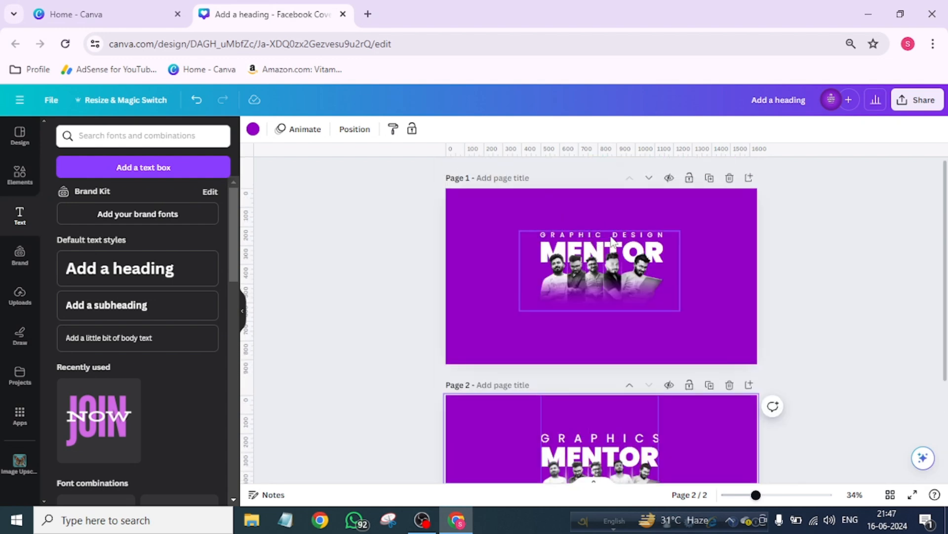
{"action": "scroll", "coordinate": [622, 276], "scroll_direction": "down", "scroll_amount": 3}
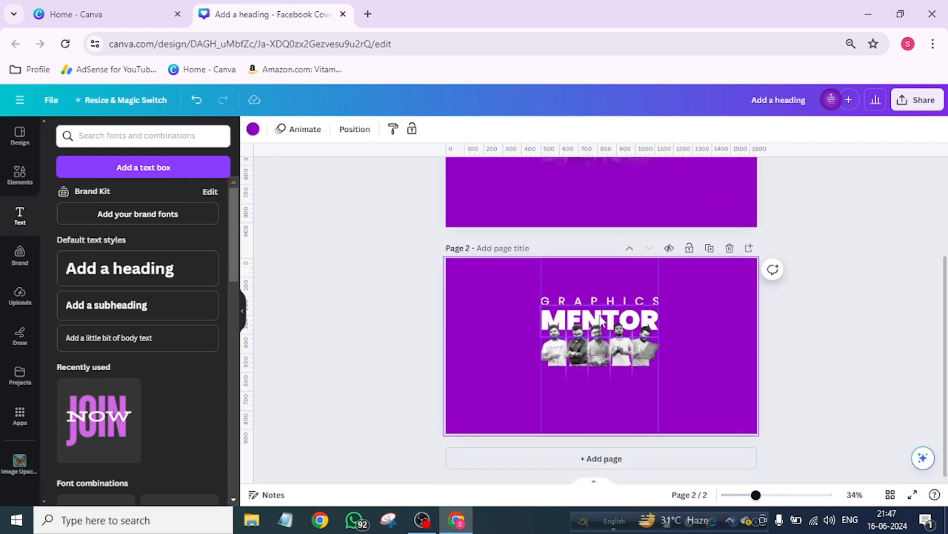
{"action": "scroll", "coordinate": [602, 321], "scroll_direction": "up", "scroll_amount": 3}
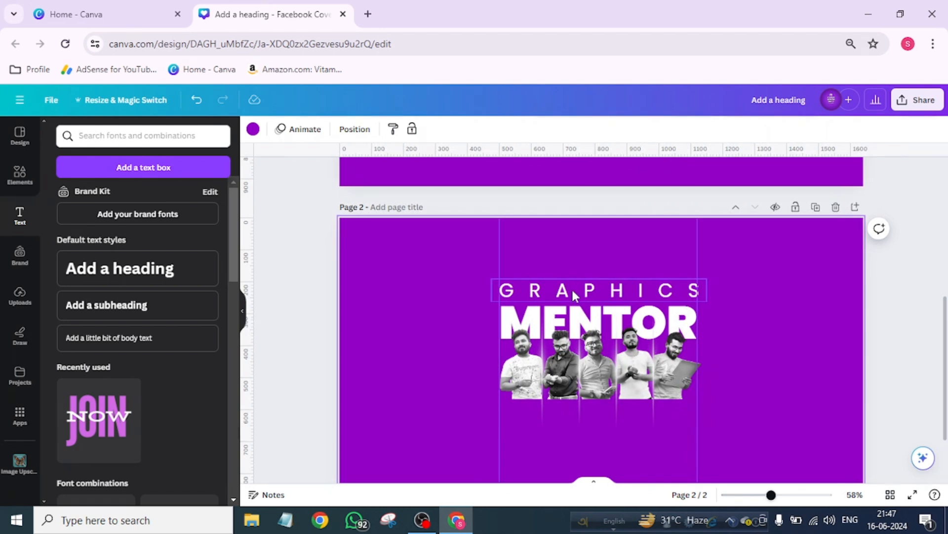
- Extend the line above MENTOR on page 2 to read GRAPHICS DESIGN
{"action": "left_click", "coordinate": [573, 292]}
{"action": "left_click", "coordinate": [573, 292]}
{"action": "left_click", "coordinate": [690, 288]}
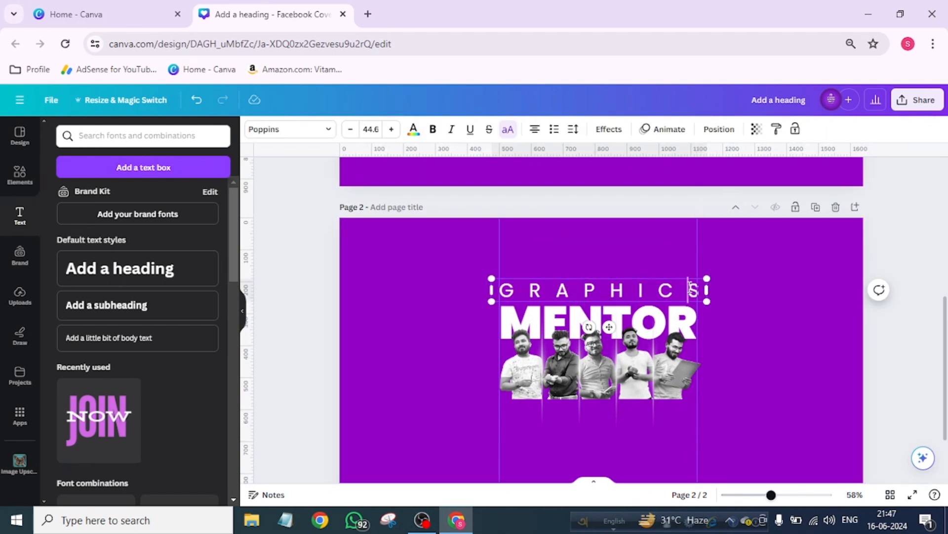
{"action": "key", "text": "Right"}
{"action": "type", "text": "DESI"}
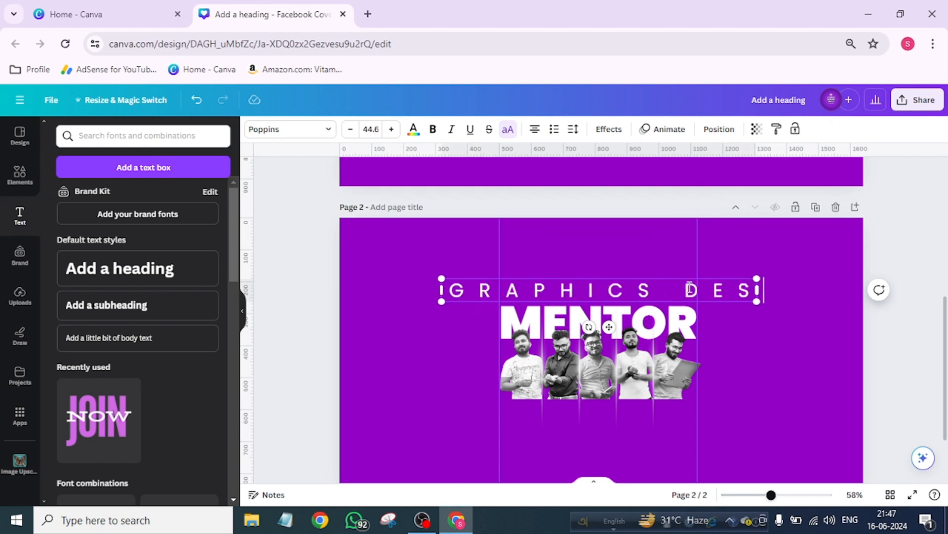
{"action": "type", "text": "GN"}
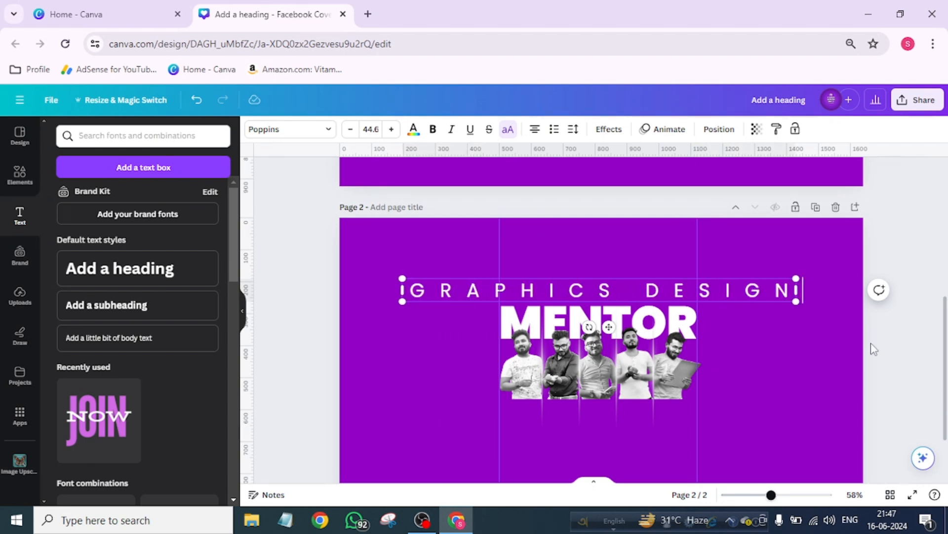
{"action": "left_click", "coordinate": [796, 338]}
- Shrink the GRAPHICS DESIGN line to size 23.6 to match MENTOR's width and compare it with page 1
{"action": "left_click", "coordinate": [793, 283]}
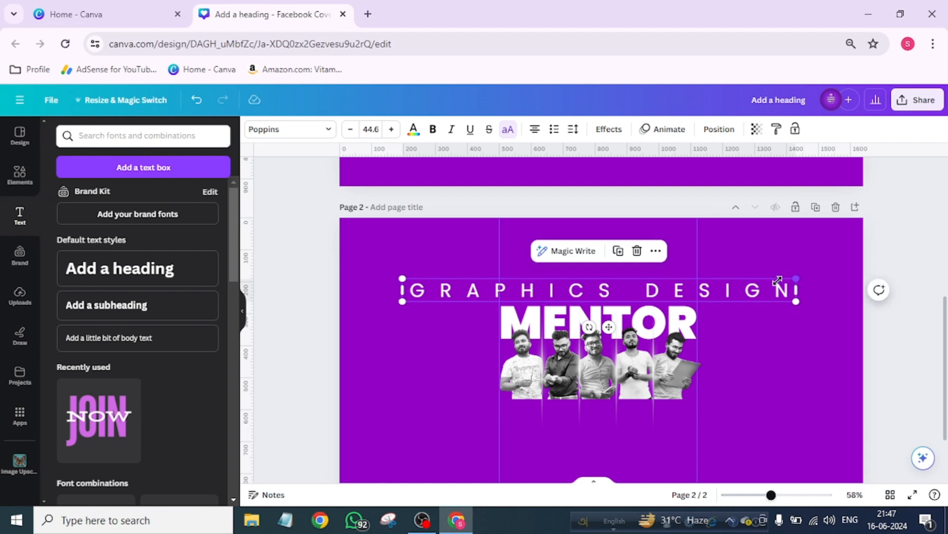
{"action": "left_click_drag", "start_coordinate": [778, 280], "coordinate": [707, 288]}
{"action": "left_click_drag", "start_coordinate": [401, 284], "coordinate": [488, 316]}
{"action": "left_click", "coordinate": [734, 314]}
{"action": "scroll", "coordinate": [734, 318], "scroll_direction": "up", "scroll_amount": 3}
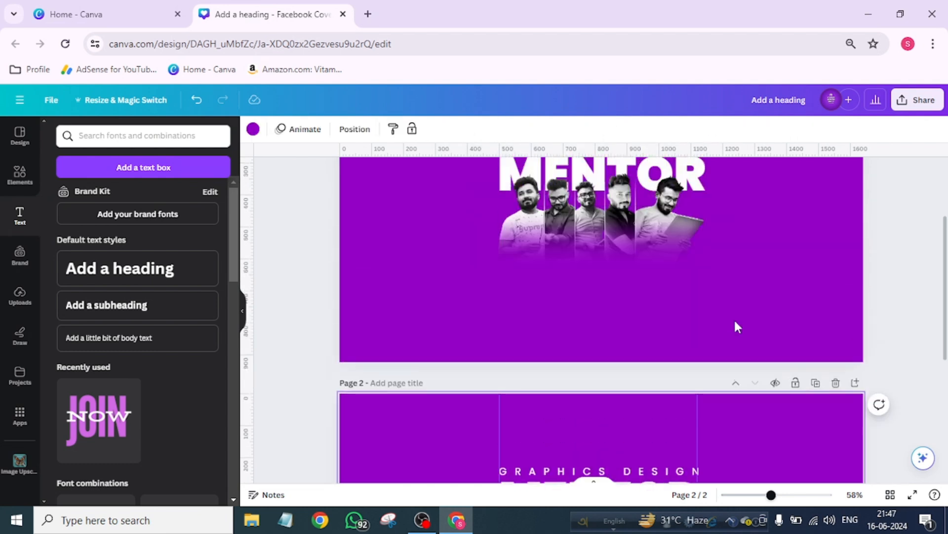
{"action": "scroll", "coordinate": [735, 320], "scroll_direction": "up", "scroll_amount": 2}
{"action": "scroll", "coordinate": [653, 346], "scroll_direction": "down", "scroll_amount": 4}
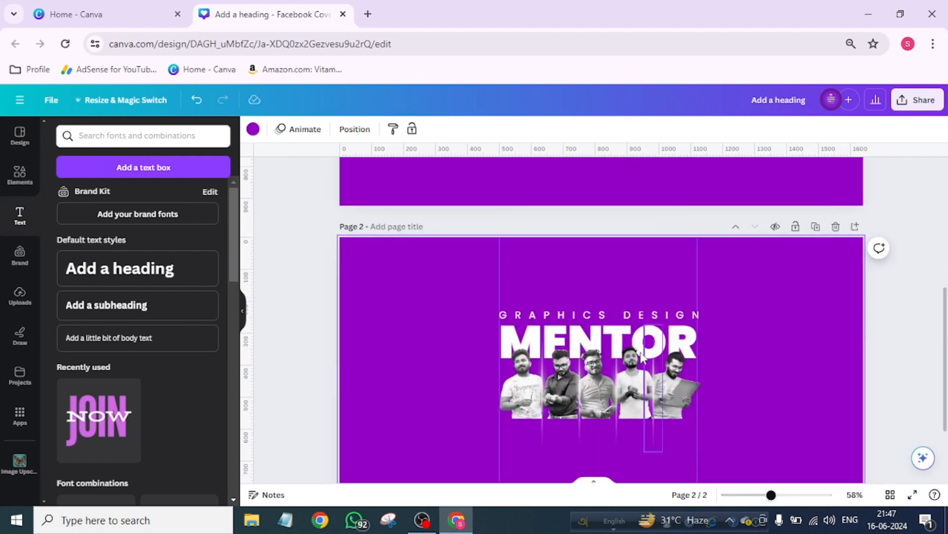
{"action": "left_click", "coordinate": [532, 316]}
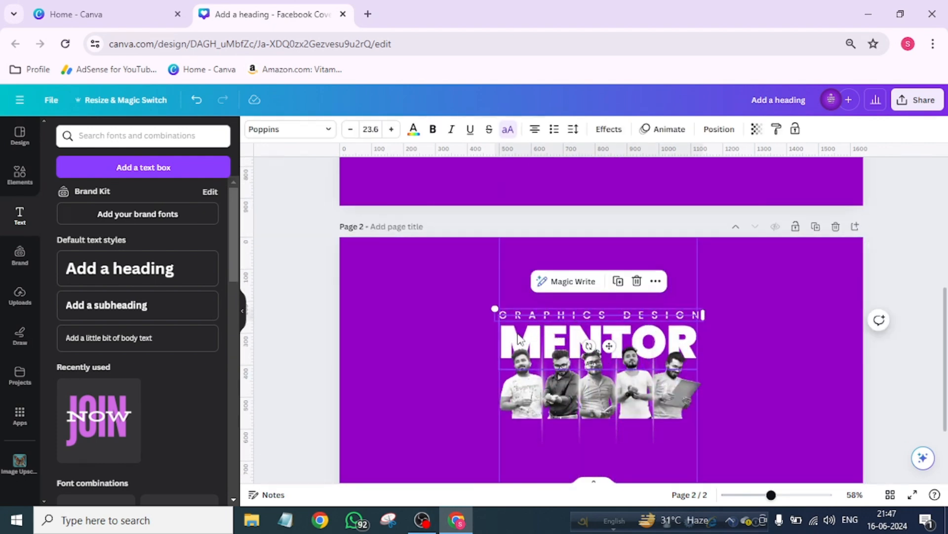
{"action": "key", "text": "alt"}
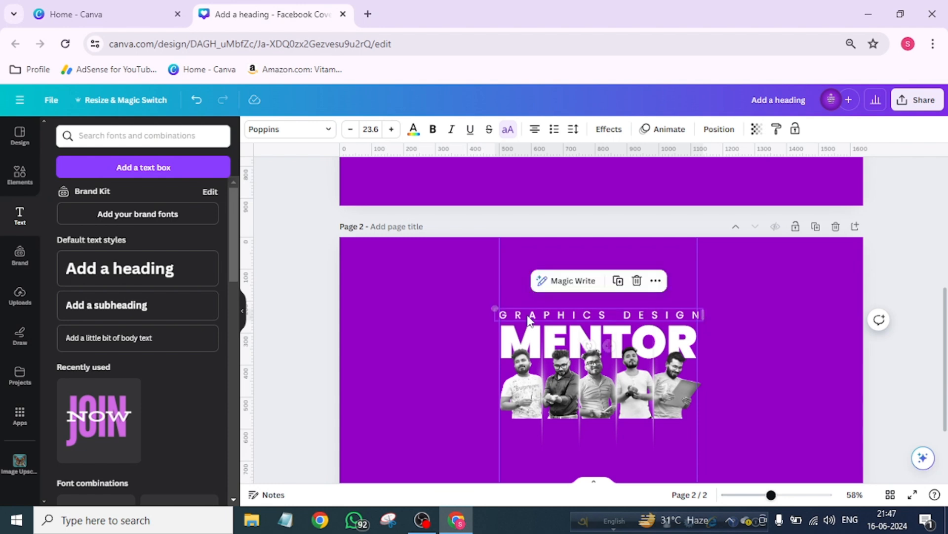
{"action": "key", "text": "alt"}
{"action": "left_click", "coordinate": [734, 321]}
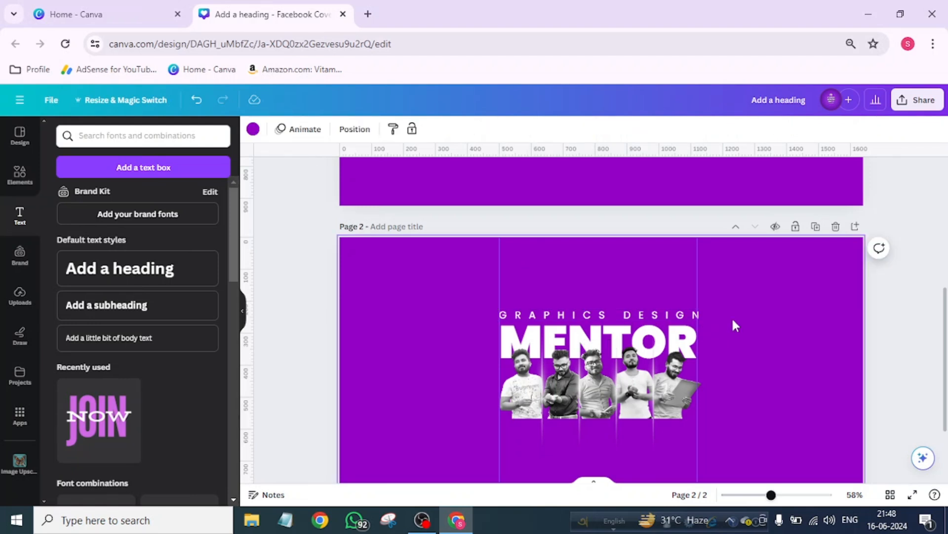
- Search the graphics for "shadow", add the wide black gradient fade to page 2 and place it just below the portraits
{"action": "scroll", "coordinate": [733, 323], "scroll_direction": "down", "scroll_amount": 2}
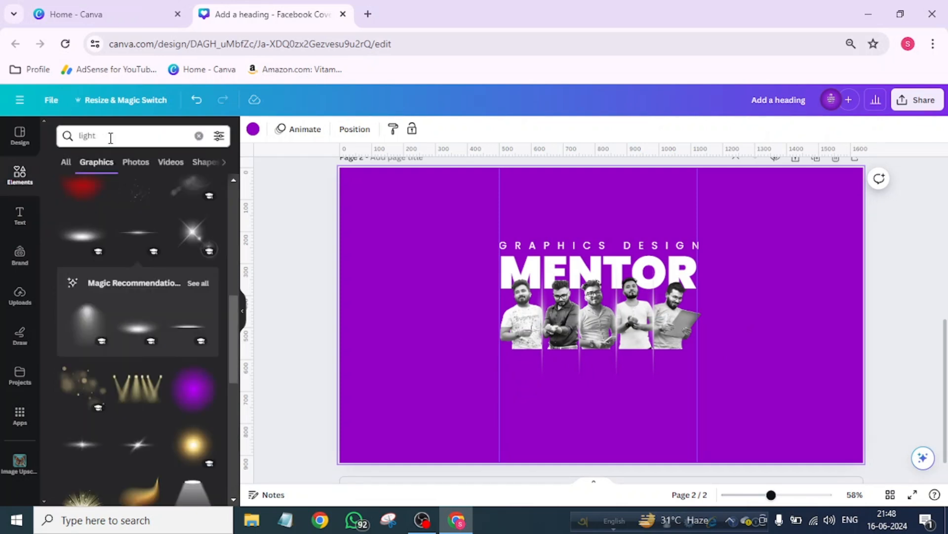
{"action": "left_click", "coordinate": [111, 136]}
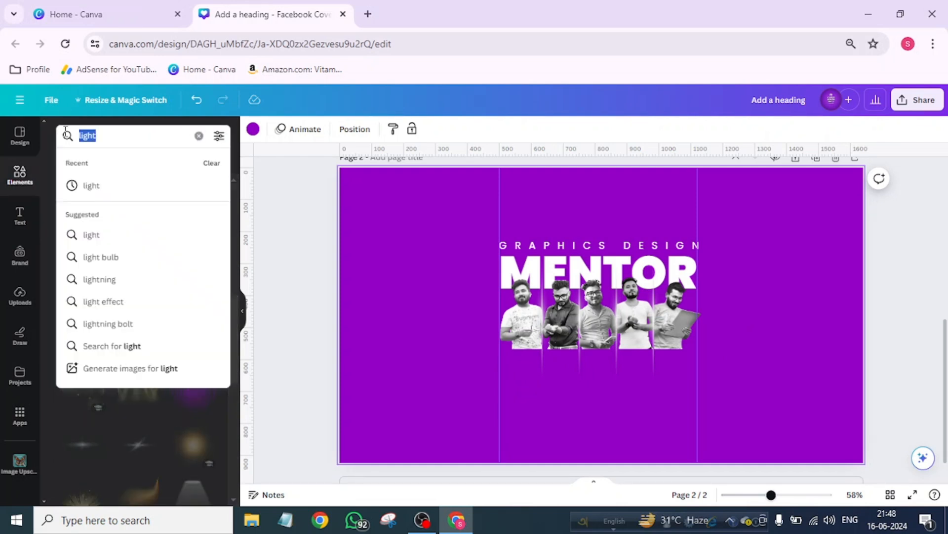
{"action": "type", "text": "shadow"}
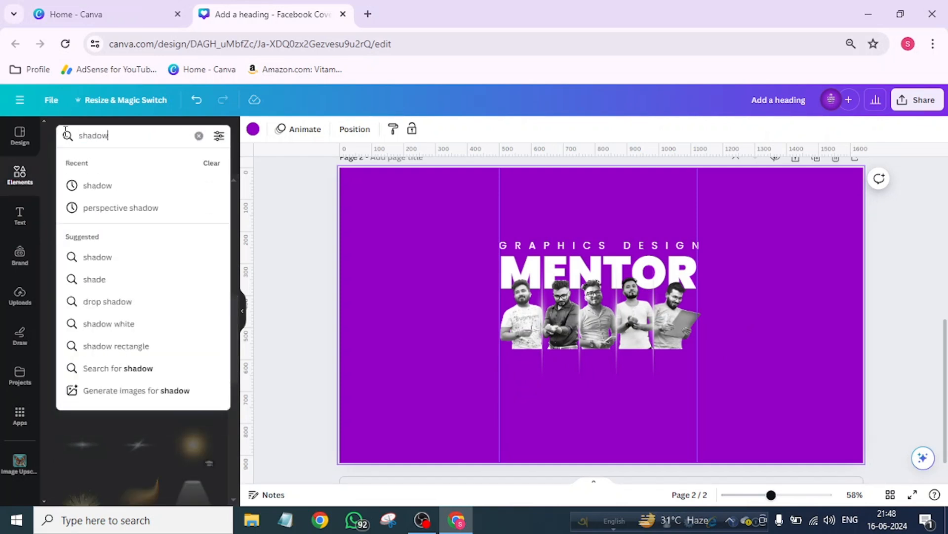
{"action": "key", "text": "Return"}
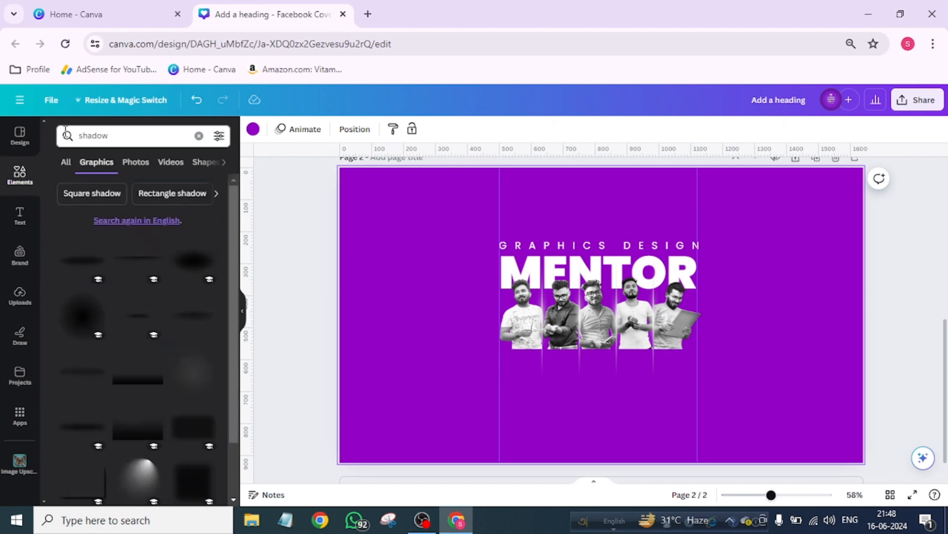
{"action": "left_click", "coordinate": [153, 379]}
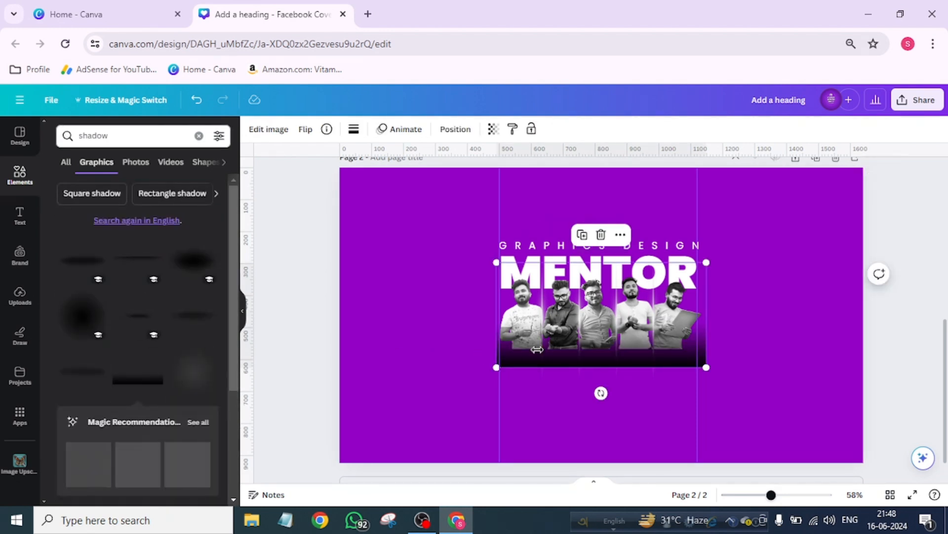
{"action": "left_click_drag", "start_coordinate": [570, 364], "coordinate": [572, 404]}
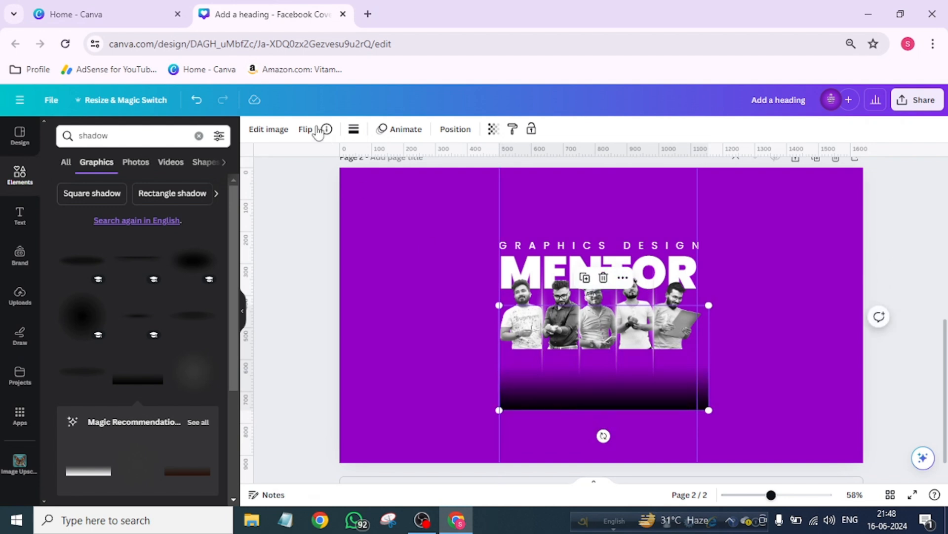
- Apply the Pop duotone to the shadow fade and set its Shadows colour to #9300C6, sampled from the page background
{"action": "left_click", "coordinate": [278, 132]}
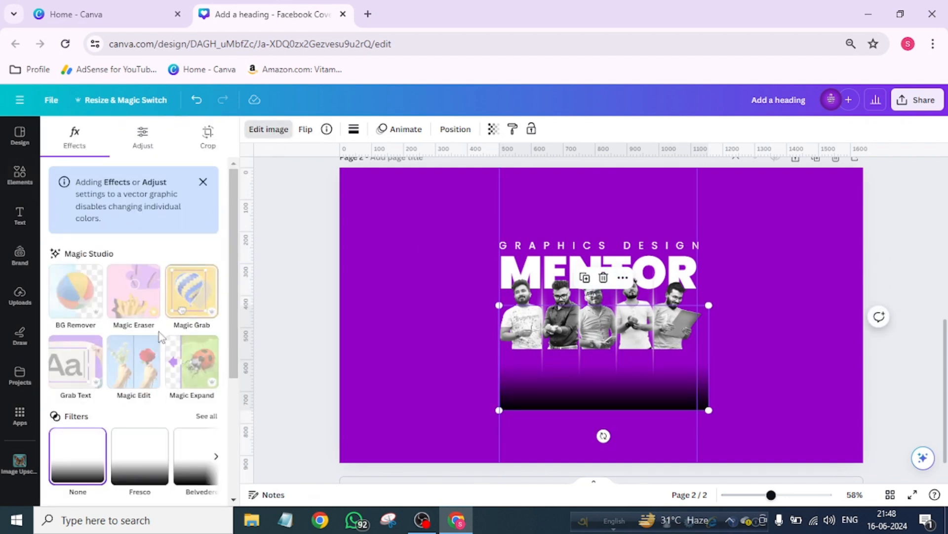
{"action": "scroll", "coordinate": [150, 346], "scroll_direction": "down", "scroll_amount": 4}
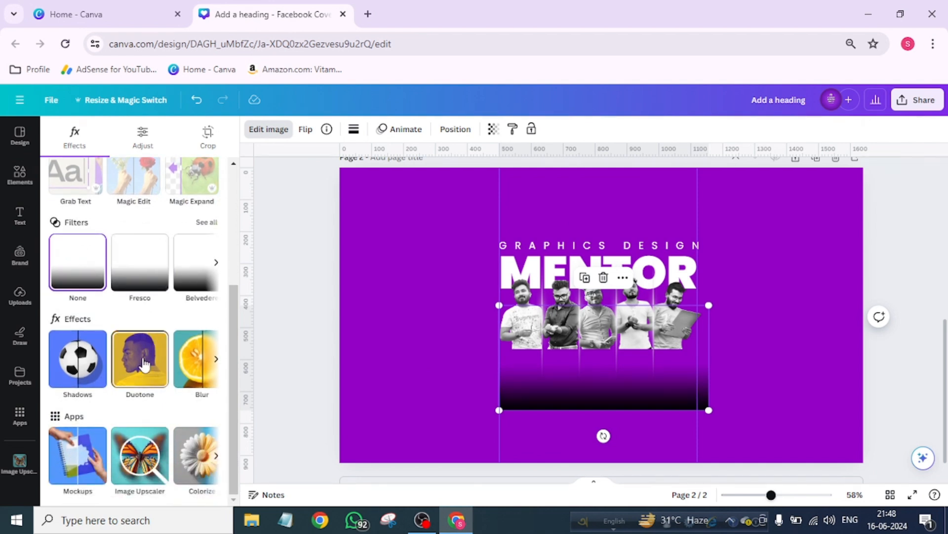
{"action": "left_click", "coordinate": [143, 364]}
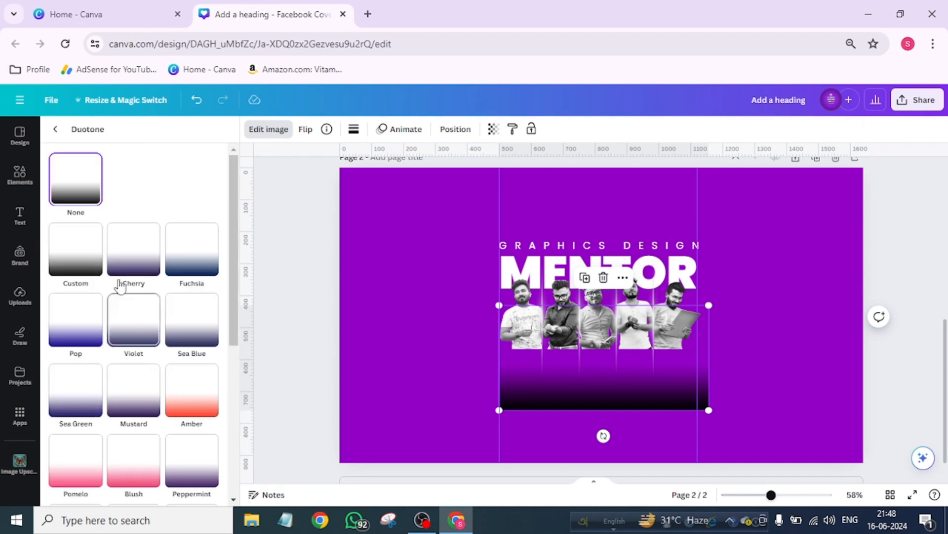
{"action": "left_click", "coordinate": [85, 346]}
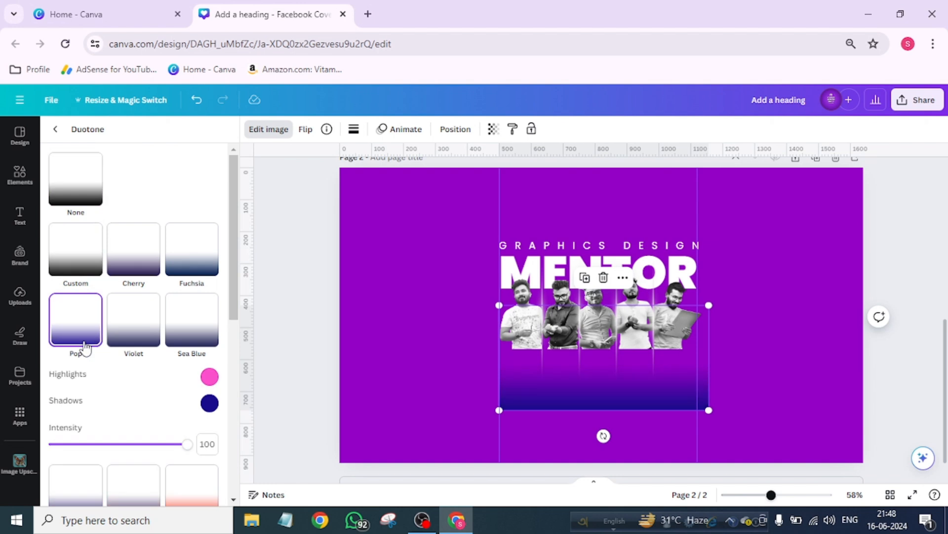
{"action": "left_click", "coordinate": [209, 402]}
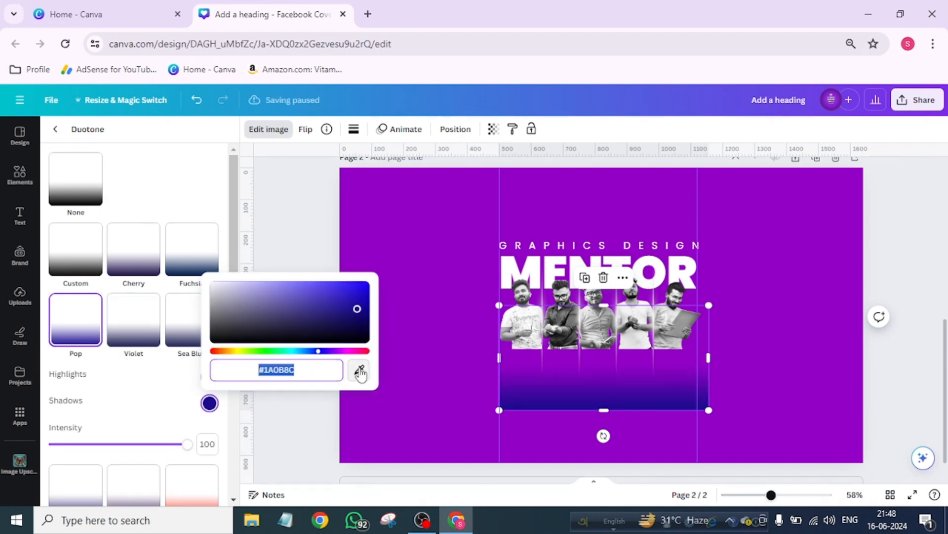
{"action": "left_click", "coordinate": [360, 374]}
{"action": "left_click", "coordinate": [398, 233]}
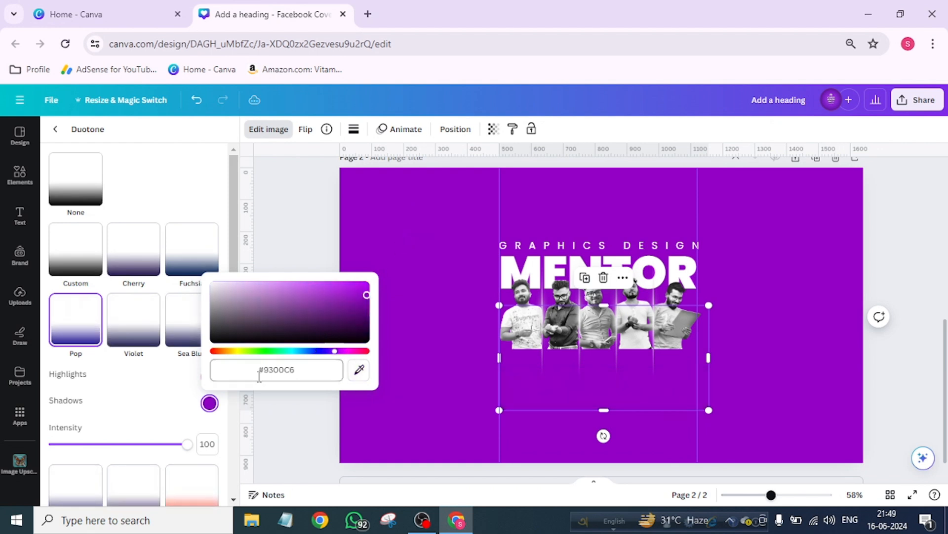
- Set the duotone's Highlights colour to the same background purple, #9300C6
{"action": "left_click", "coordinate": [205, 381]}
{"action": "left_click", "coordinate": [209, 377]}
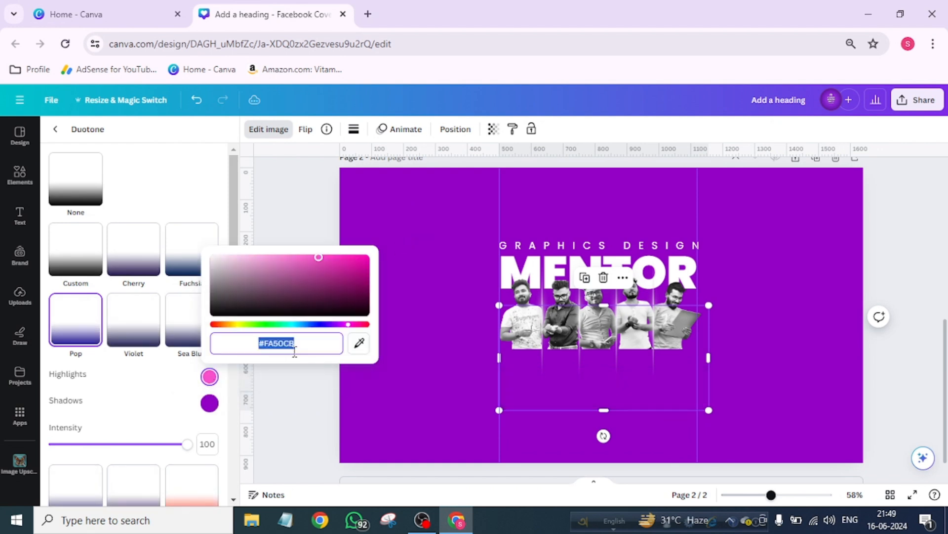
{"action": "left_click", "coordinate": [359, 343]}
{"action": "left_click", "coordinate": [411, 231]}
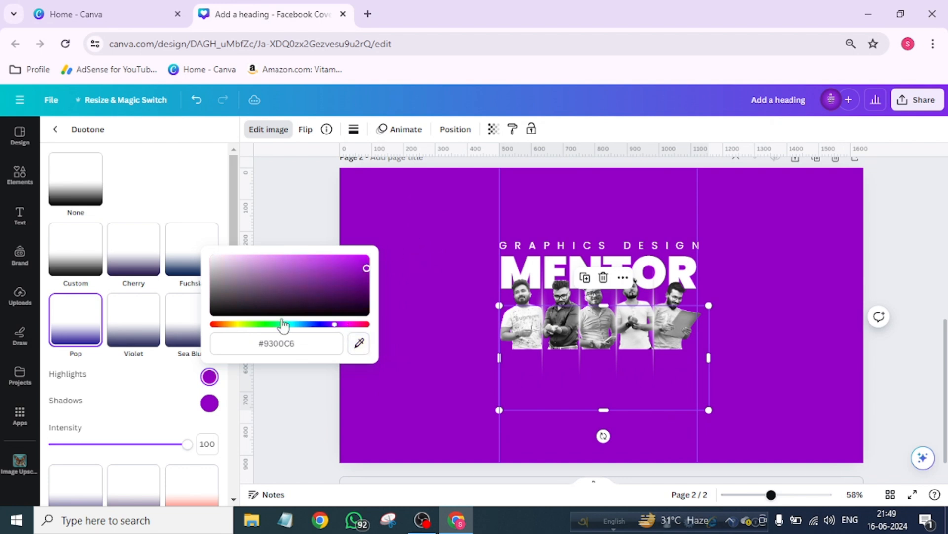
{"action": "left_click", "coordinate": [252, 377]}
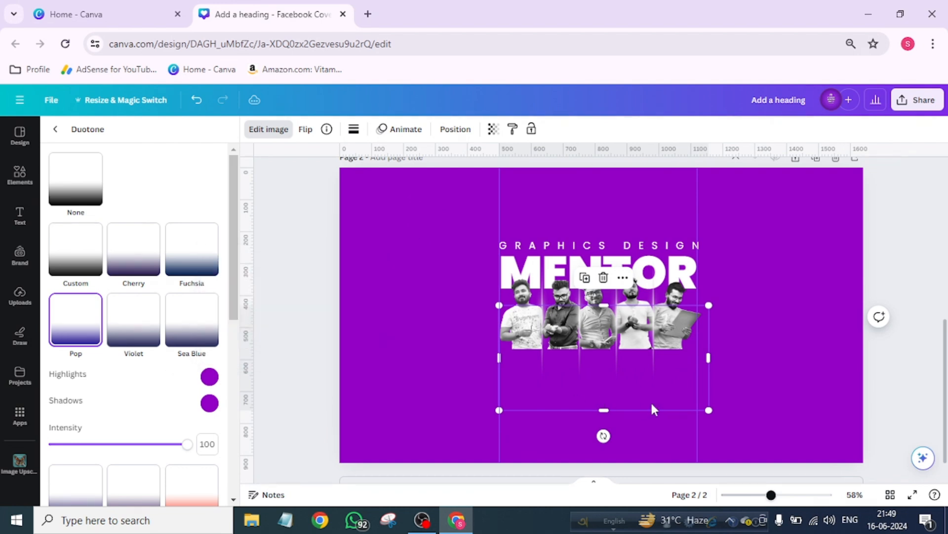
- Move the purple fade over the lower part of the five portraits and enlarge it to about 698 × 349 px
{"action": "left_click_drag", "start_coordinate": [652, 403], "coordinate": [653, 341]}
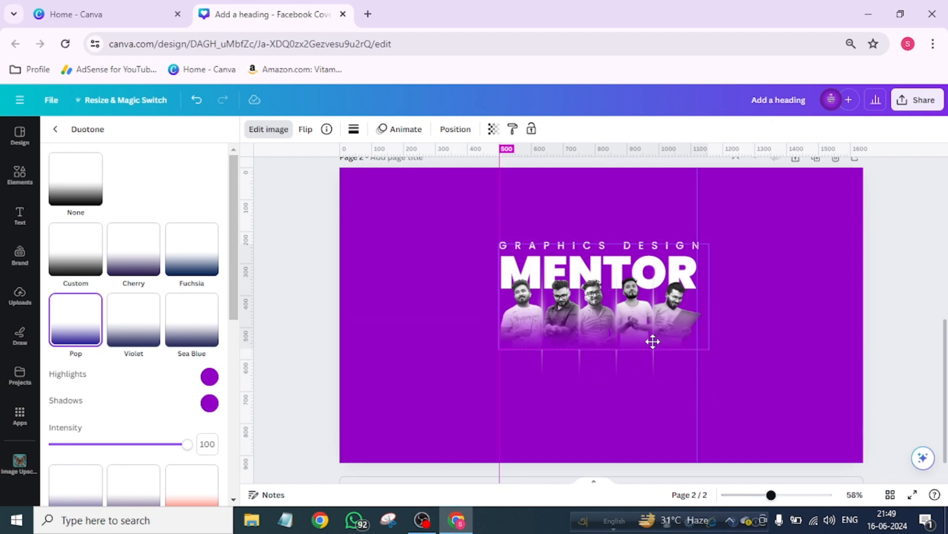
{"action": "left_click_drag", "start_coordinate": [652, 341], "coordinate": [648, 343]}
{"action": "scroll", "coordinate": [647, 339], "scroll_direction": "up", "scroll_amount": 5}
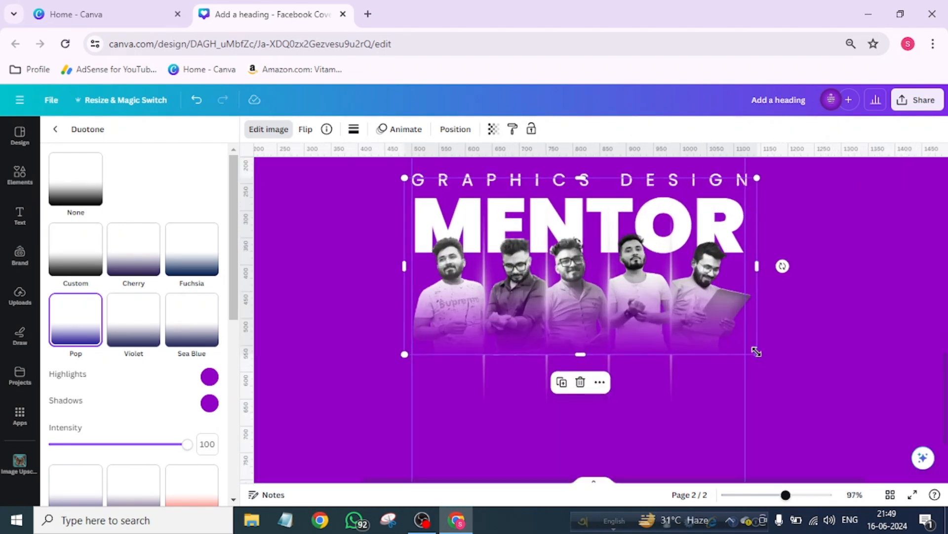
{"action": "left_click_drag", "start_coordinate": [756, 352], "coordinate": [769, 356]}
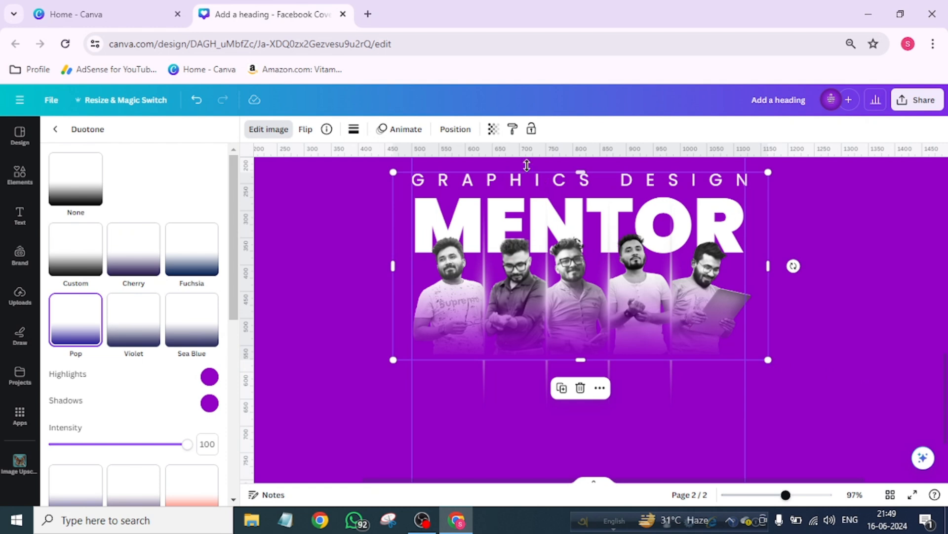
- Reorder the purple fade's layer to sit beneath the light streaks and above the portraits
{"action": "left_click", "coordinate": [456, 130]}
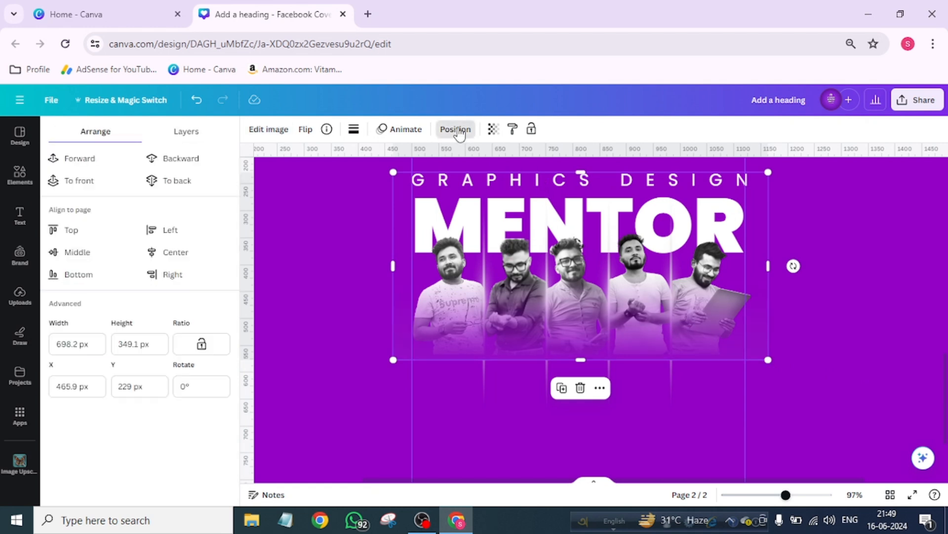
{"action": "left_click", "coordinate": [186, 132]}
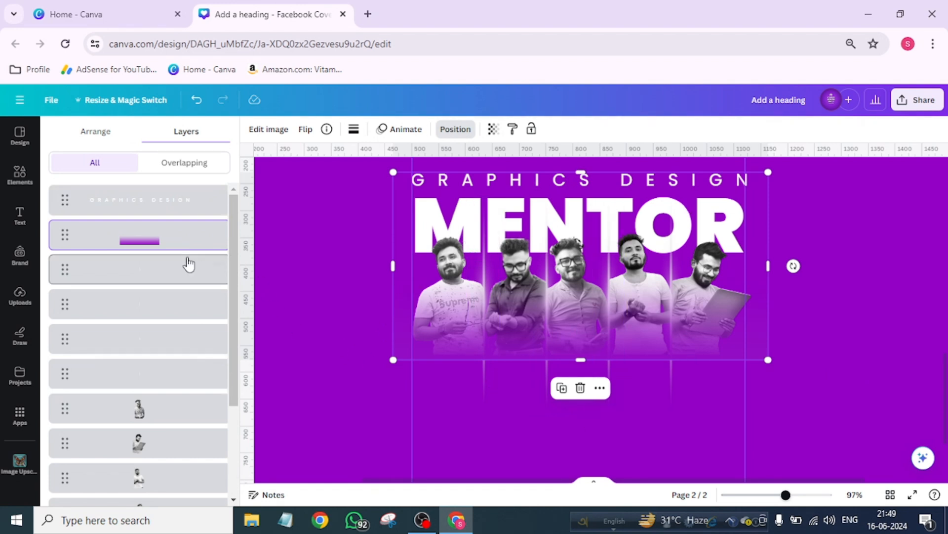
{"action": "left_click_drag", "start_coordinate": [170, 235], "coordinate": [162, 264]}
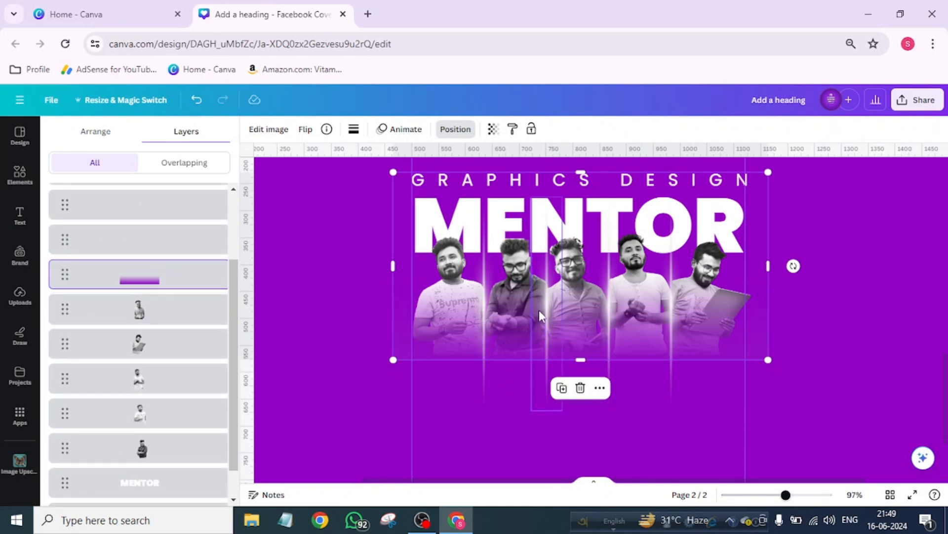
{"action": "left_click", "coordinate": [844, 337]}
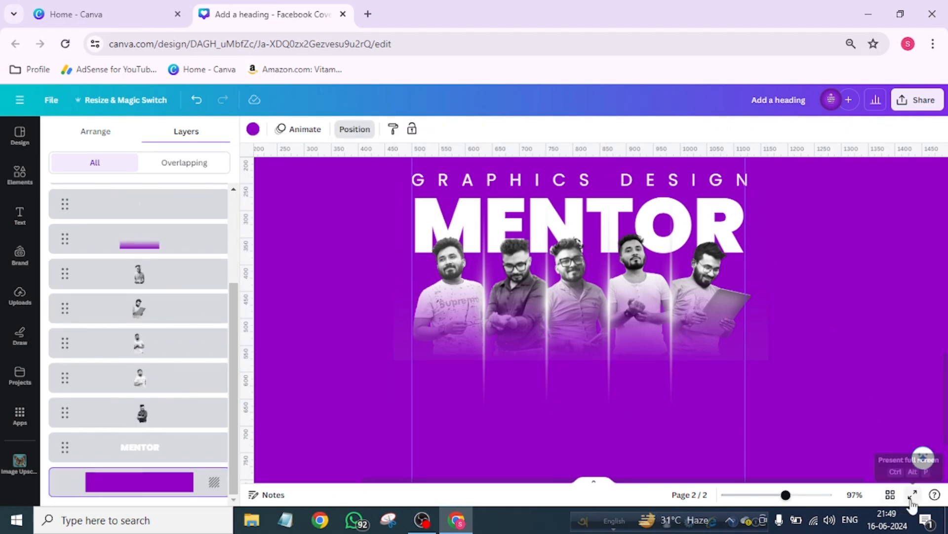
- Preview page 2 in full screen and examine the fade over the portraits up close
{"action": "left_click", "coordinate": [913, 494]}
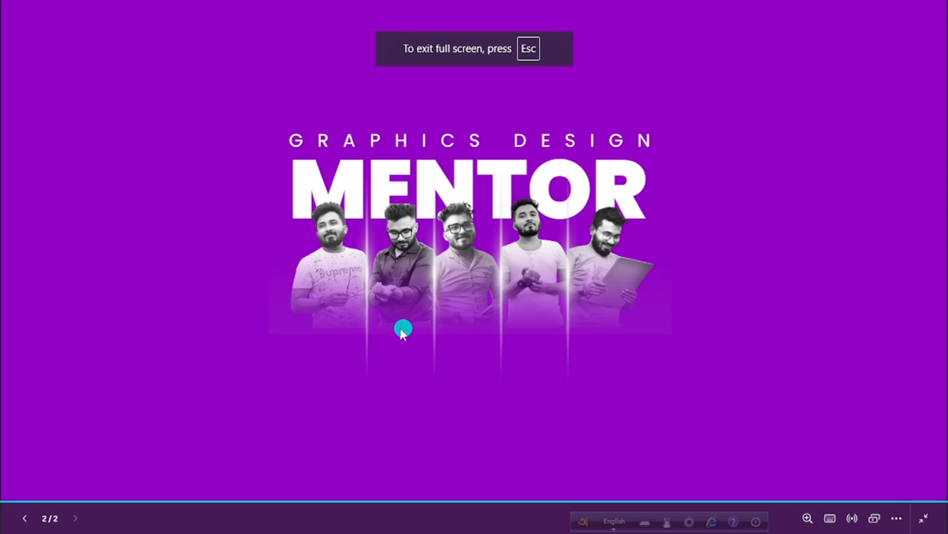
{"action": "scroll", "coordinate": [399, 328], "scroll_direction": "up", "scroll_amount": 5}
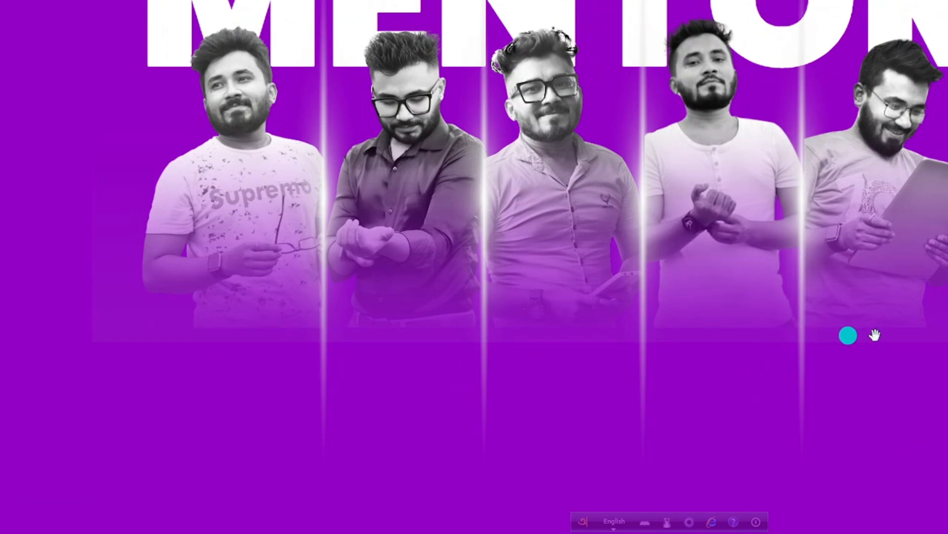
{"action": "scroll", "coordinate": [546, 304], "scroll_direction": "down", "scroll_amount": 5}
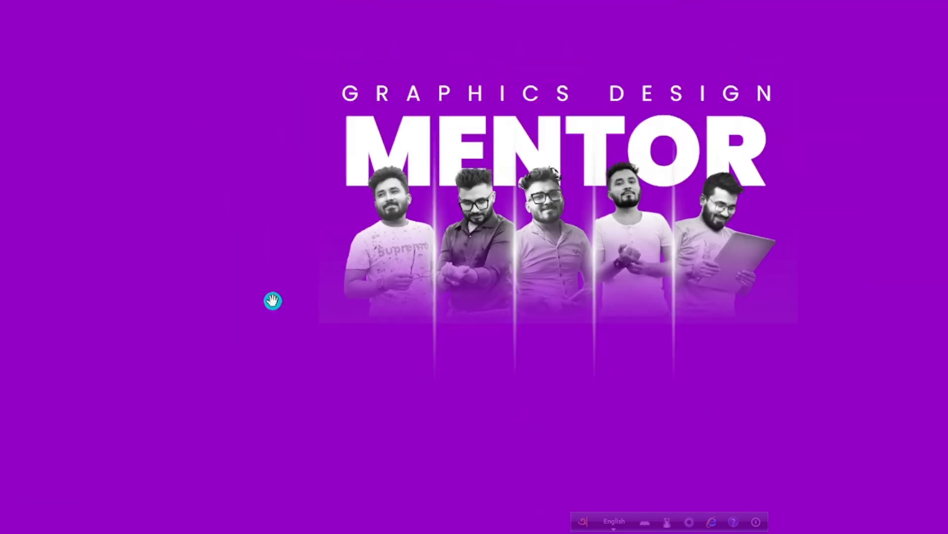